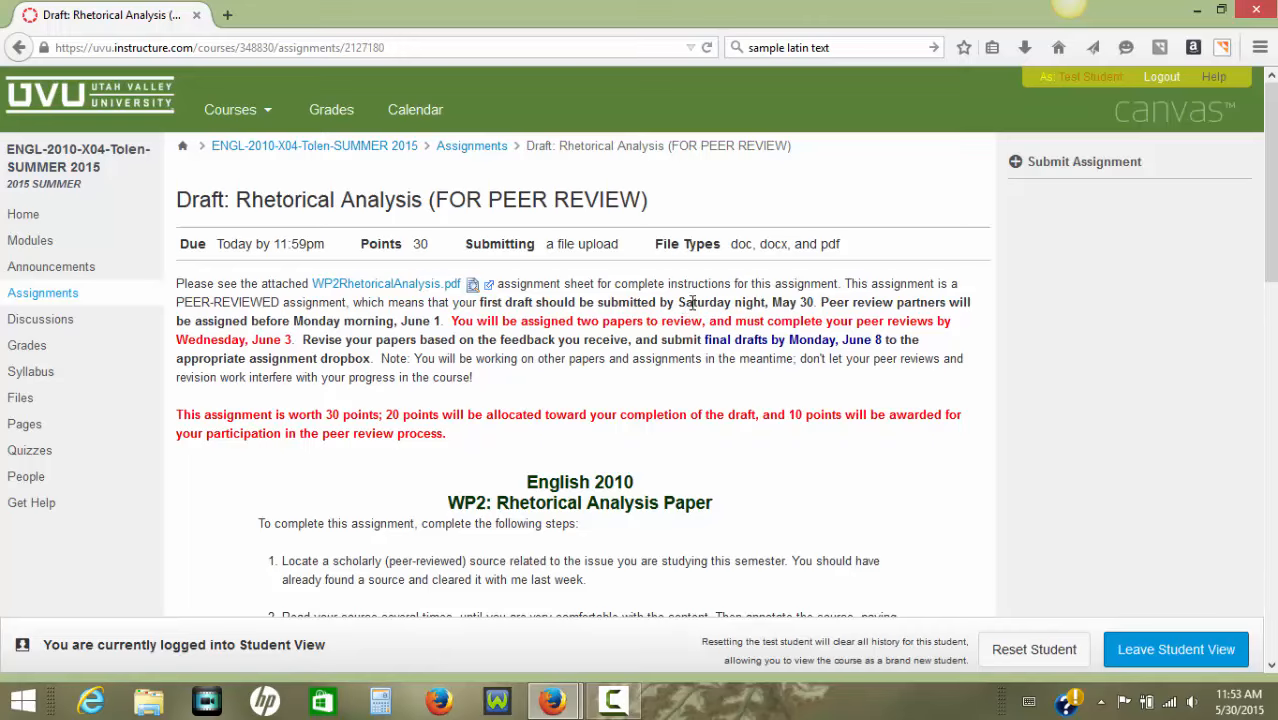
# Examine the first-draft submission deadline in the rhetorical analysis assignment instructions.
pyautogui.moveTo(686, 303); pyautogui.dragTo(766, 303)
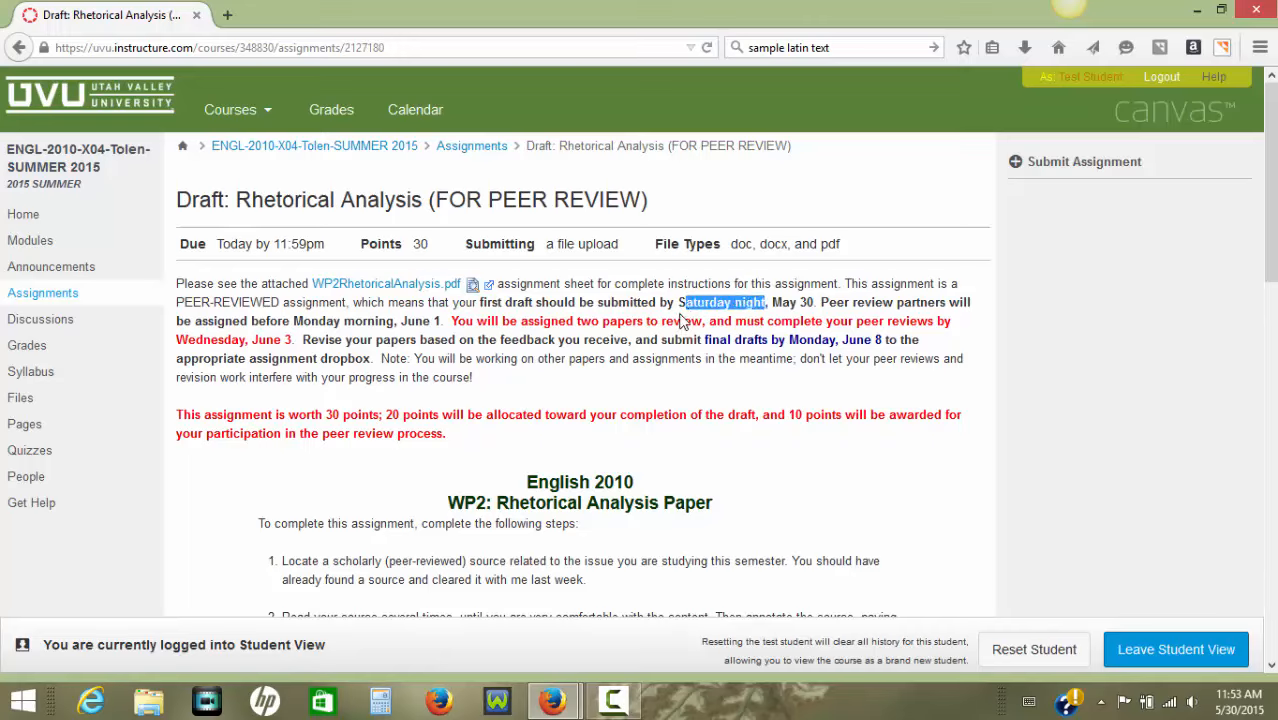
pyautogui.click(681, 302)
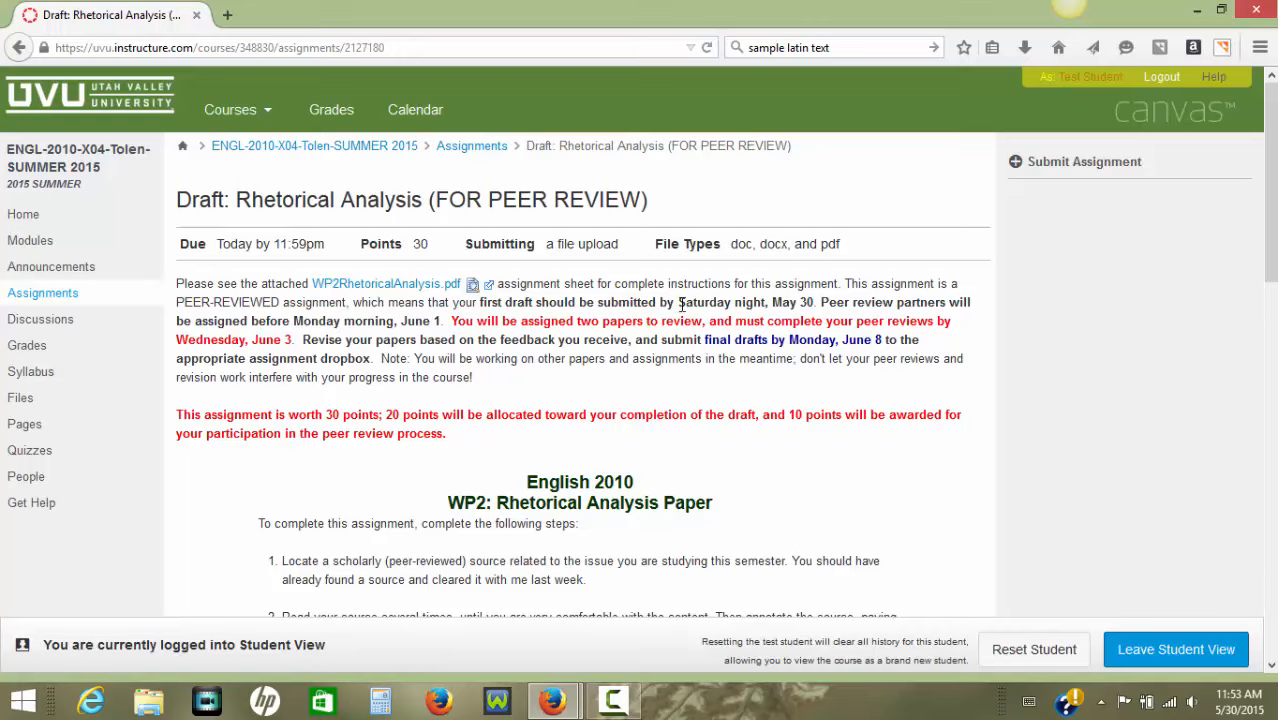
pyautogui.moveTo(681, 303); pyautogui.dragTo(815, 307)
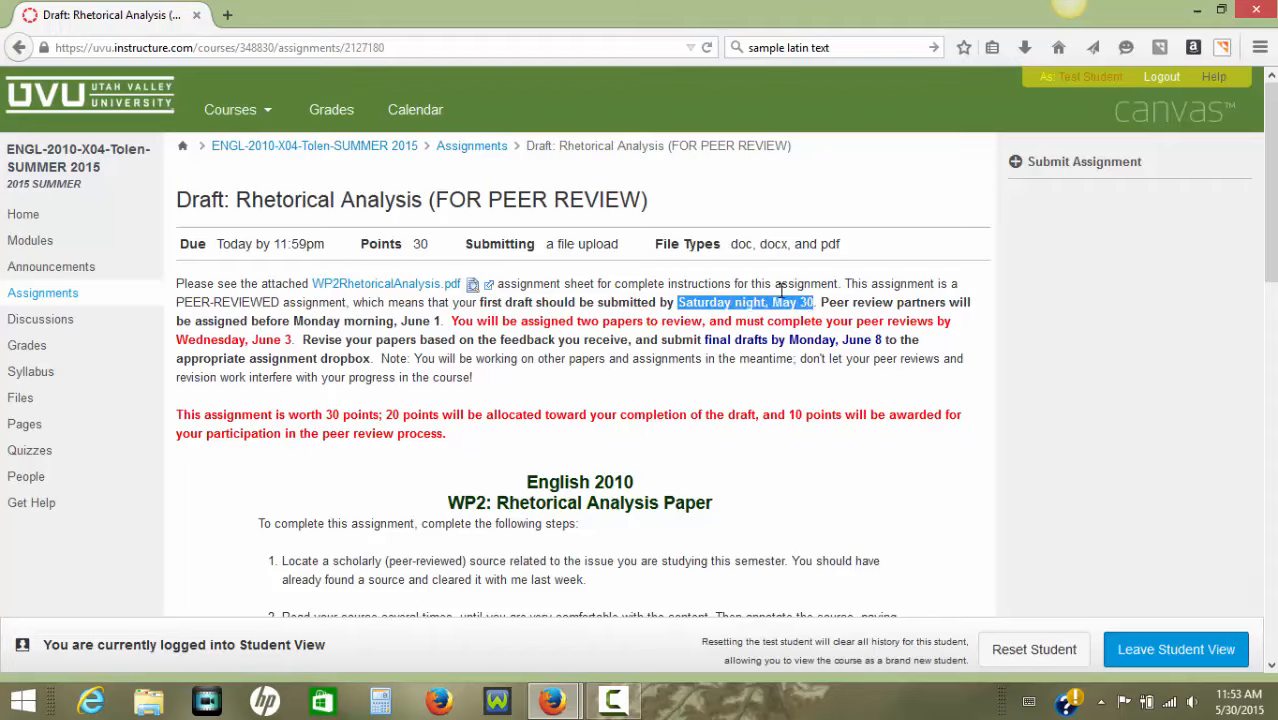
pyautogui.click(811, 301)
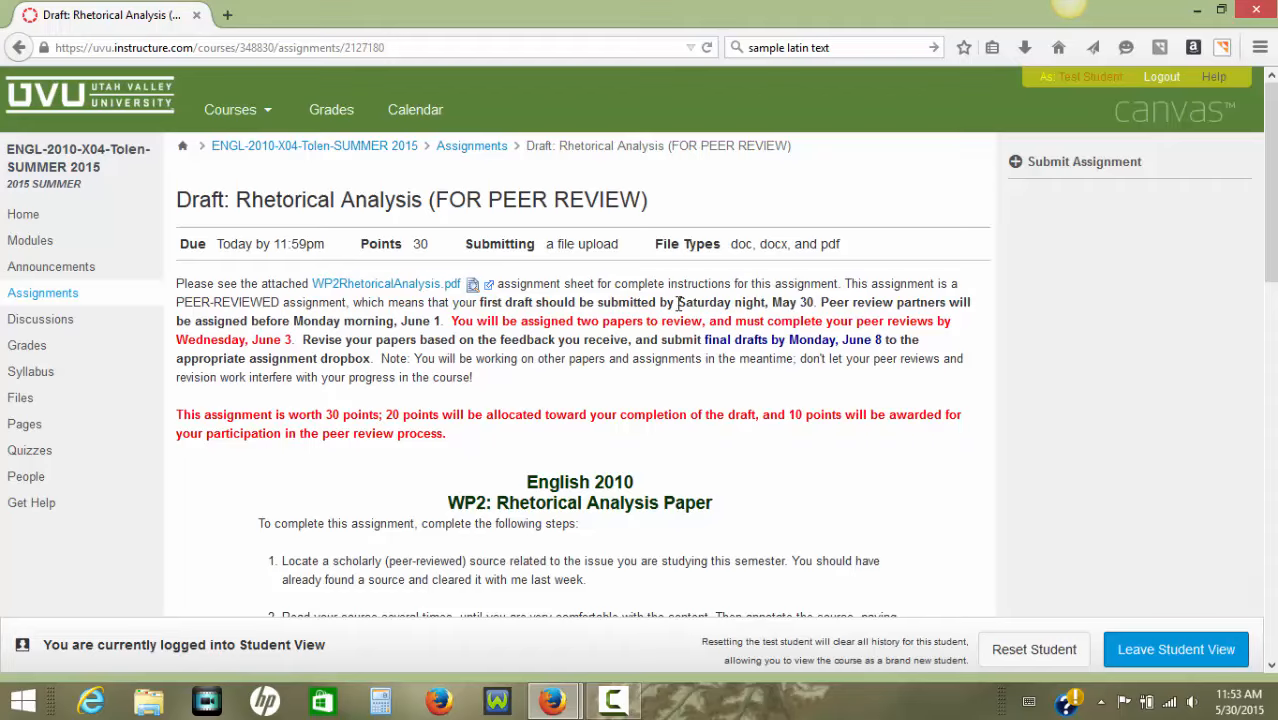
pyautogui.moveTo(681, 302); pyautogui.dragTo(816, 300)
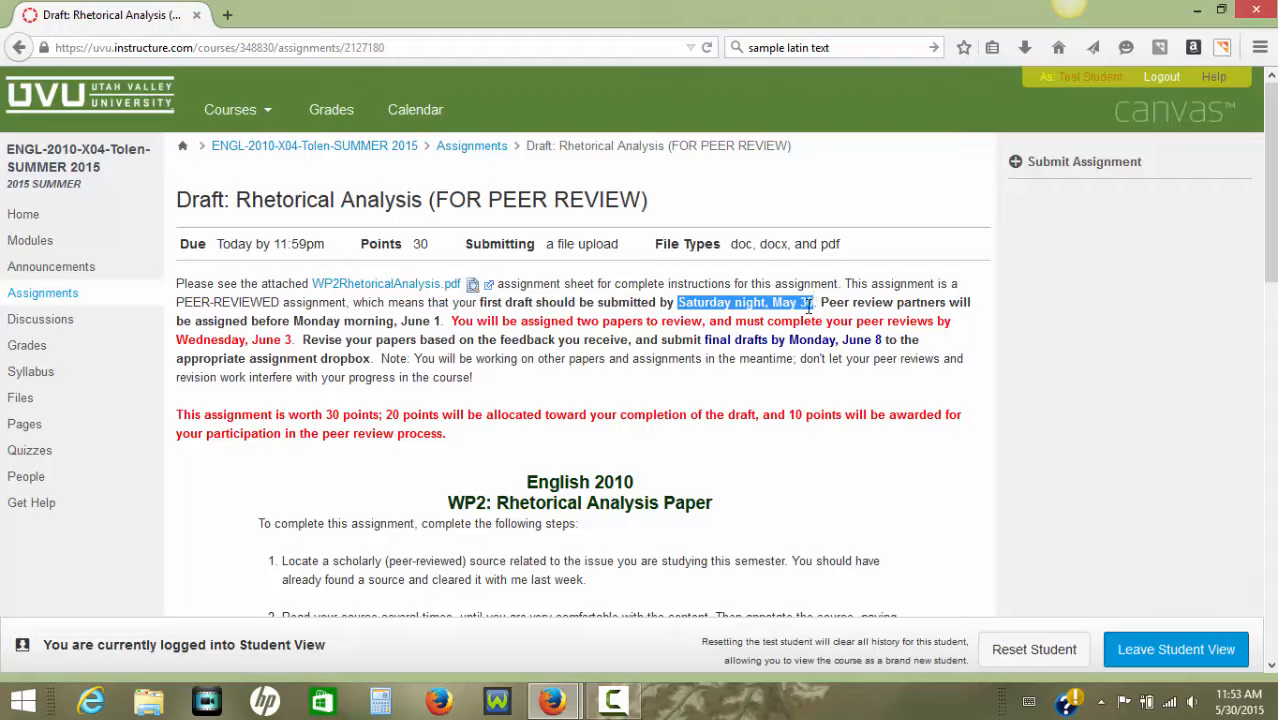
pyautogui.click(816, 304)
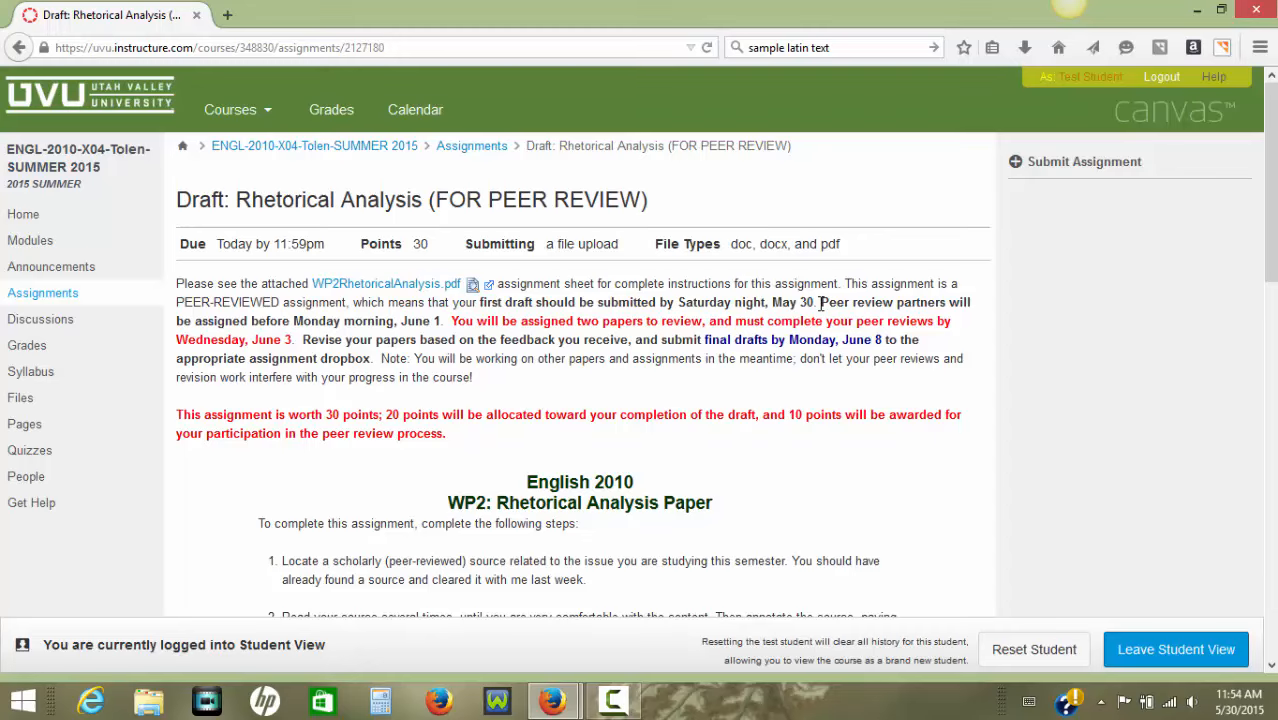
# Examine the peer review requirements and the review and final-draft deadlines in the assignment instructions.
pyautogui.moveTo(821, 304); pyautogui.dragTo(446, 322)
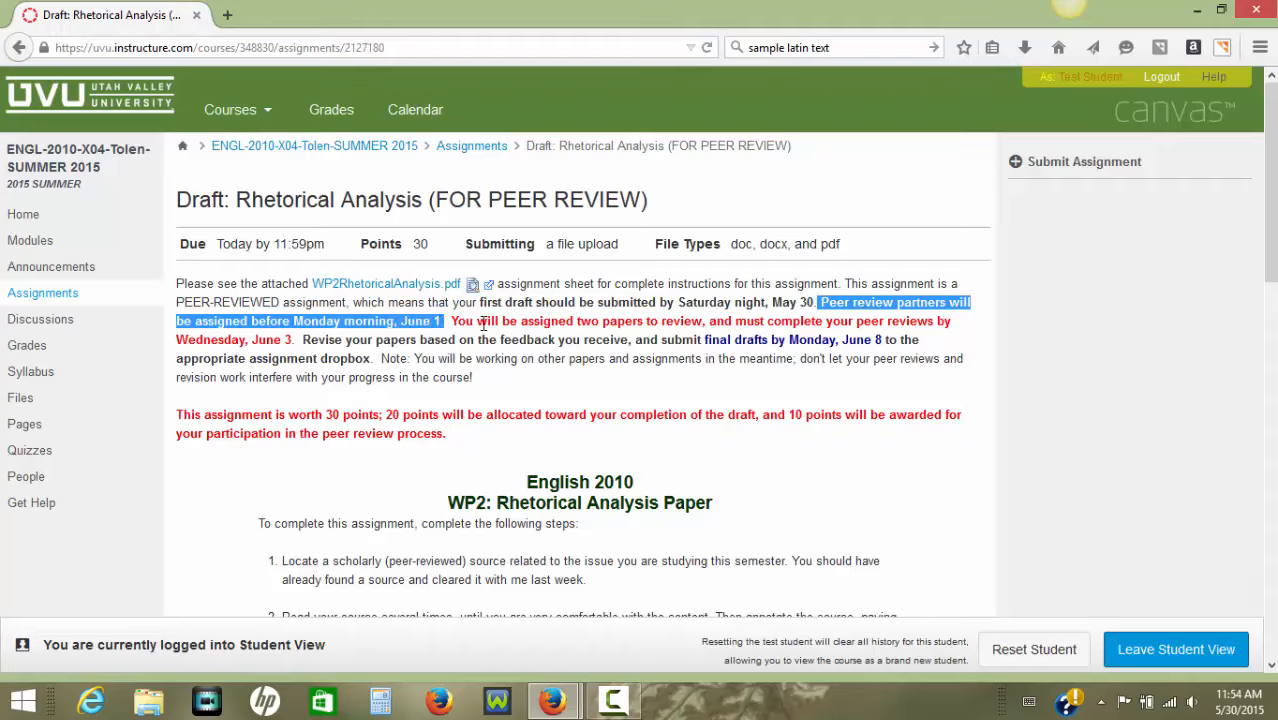
pyautogui.click(610, 325)
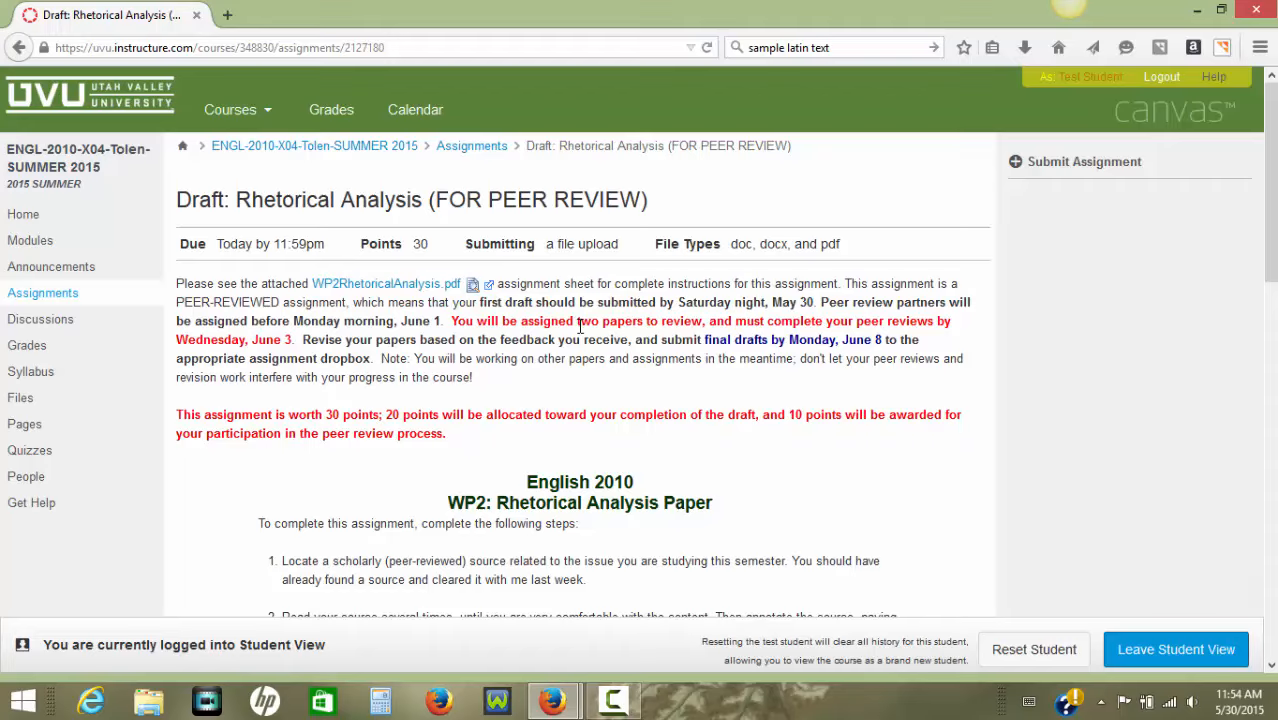
pyautogui.moveTo(577, 320); pyautogui.dragTo(702, 320)
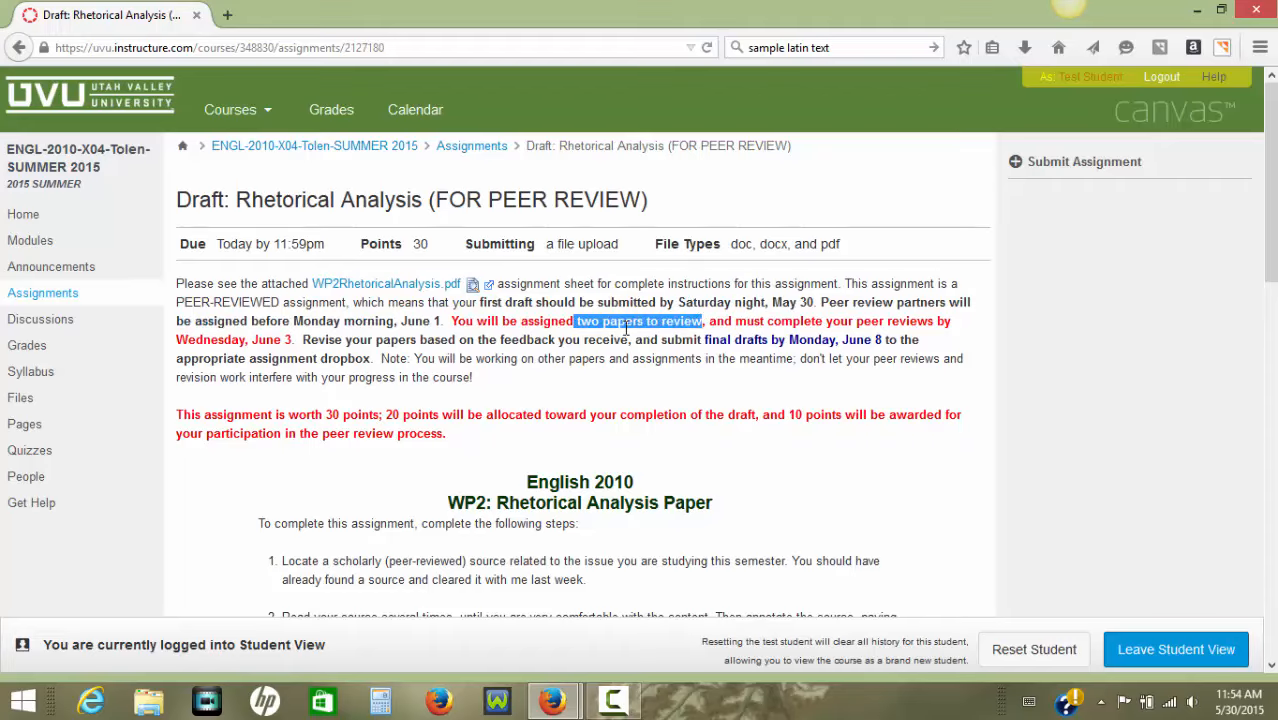
pyautogui.click(587, 325)
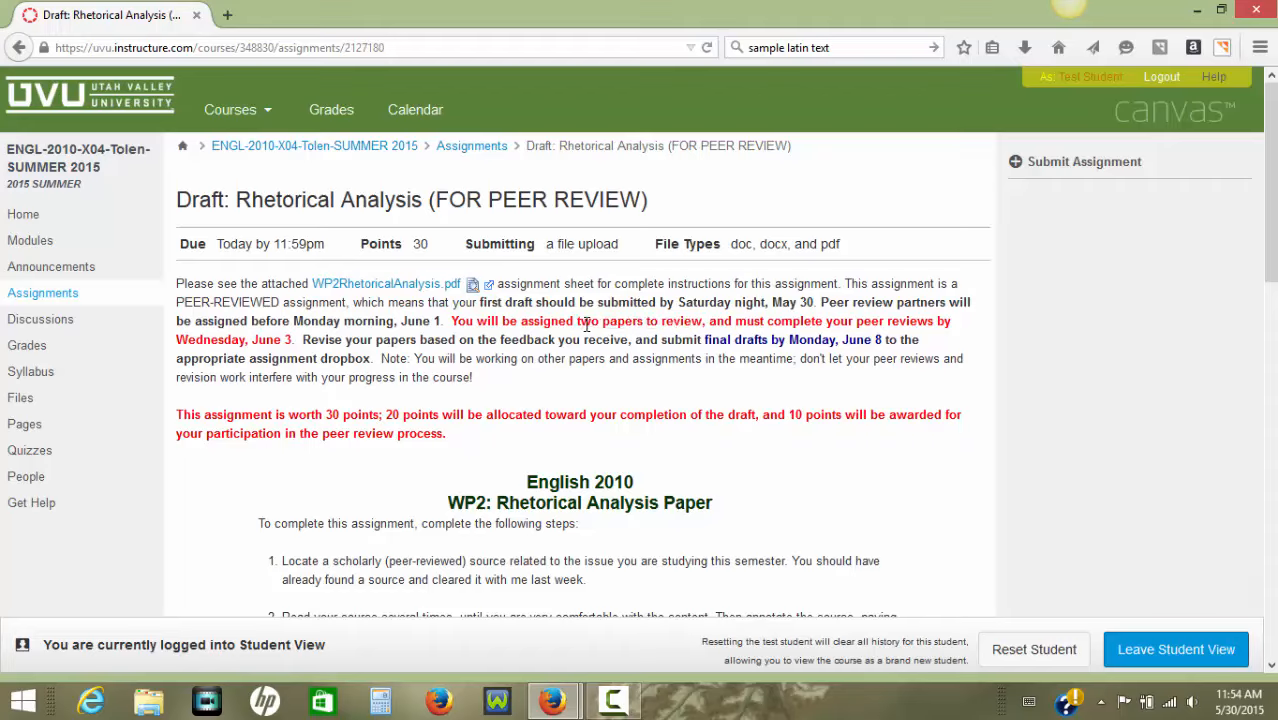
pyautogui.moveTo(580, 325); pyautogui.dragTo(803, 328)
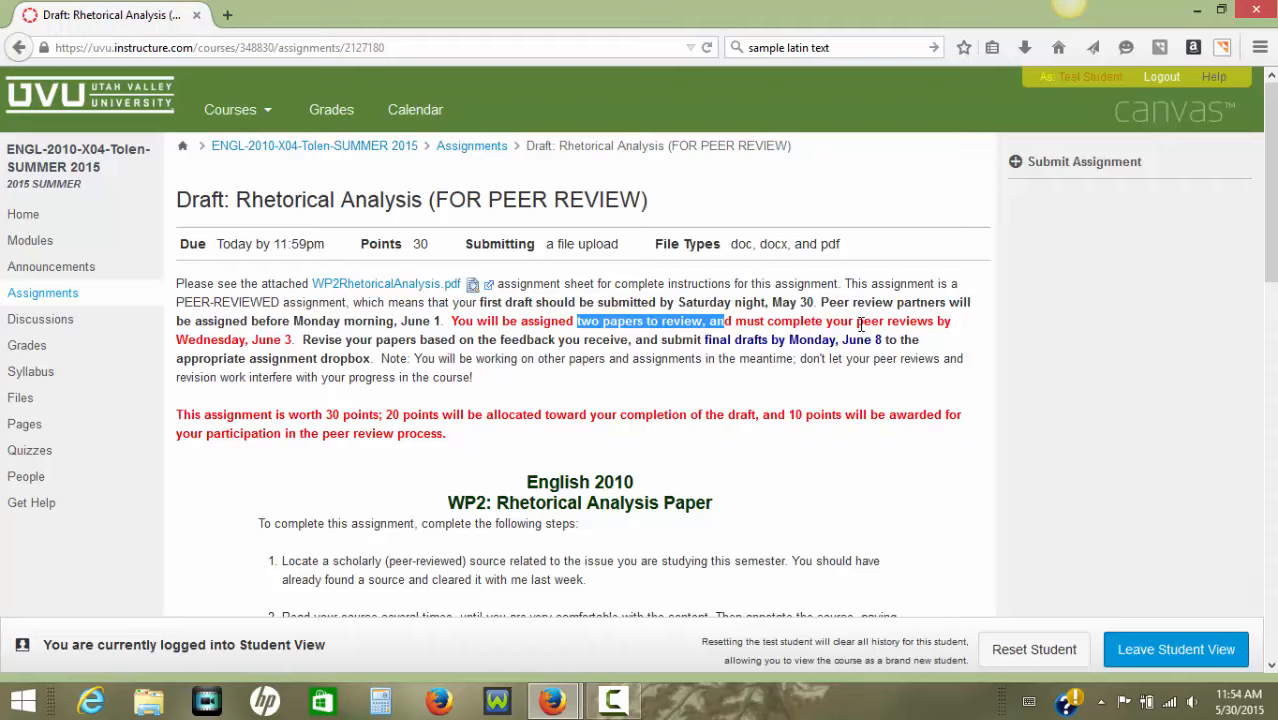
pyautogui.moveTo(178, 343); pyautogui.dragTo(305, 343)
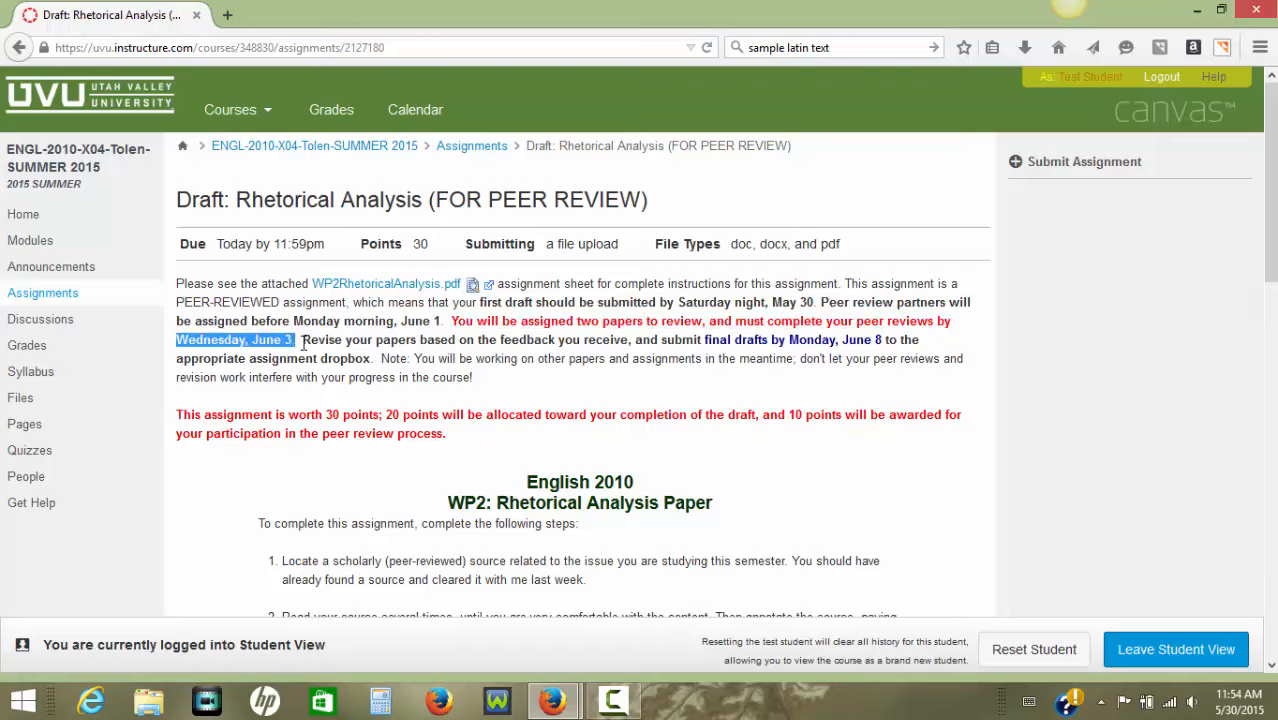
pyautogui.click(707, 341)
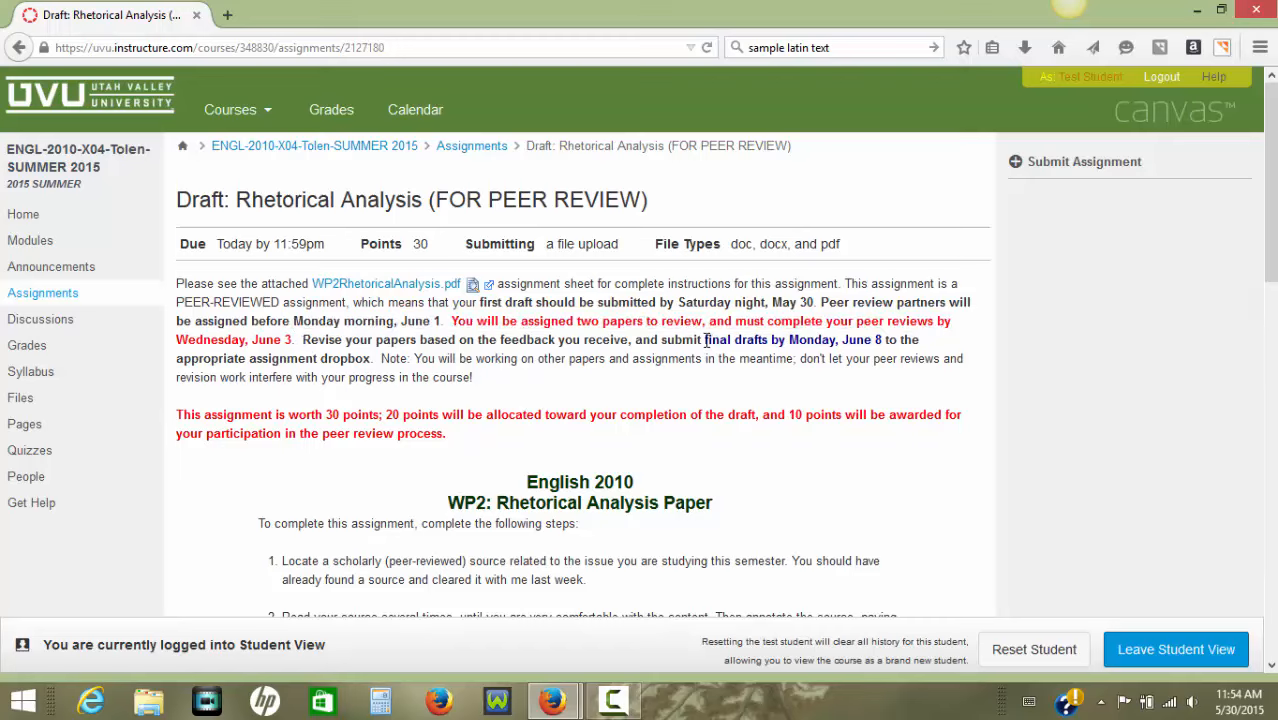
pyautogui.moveTo(704, 341); pyautogui.dragTo(883, 343)
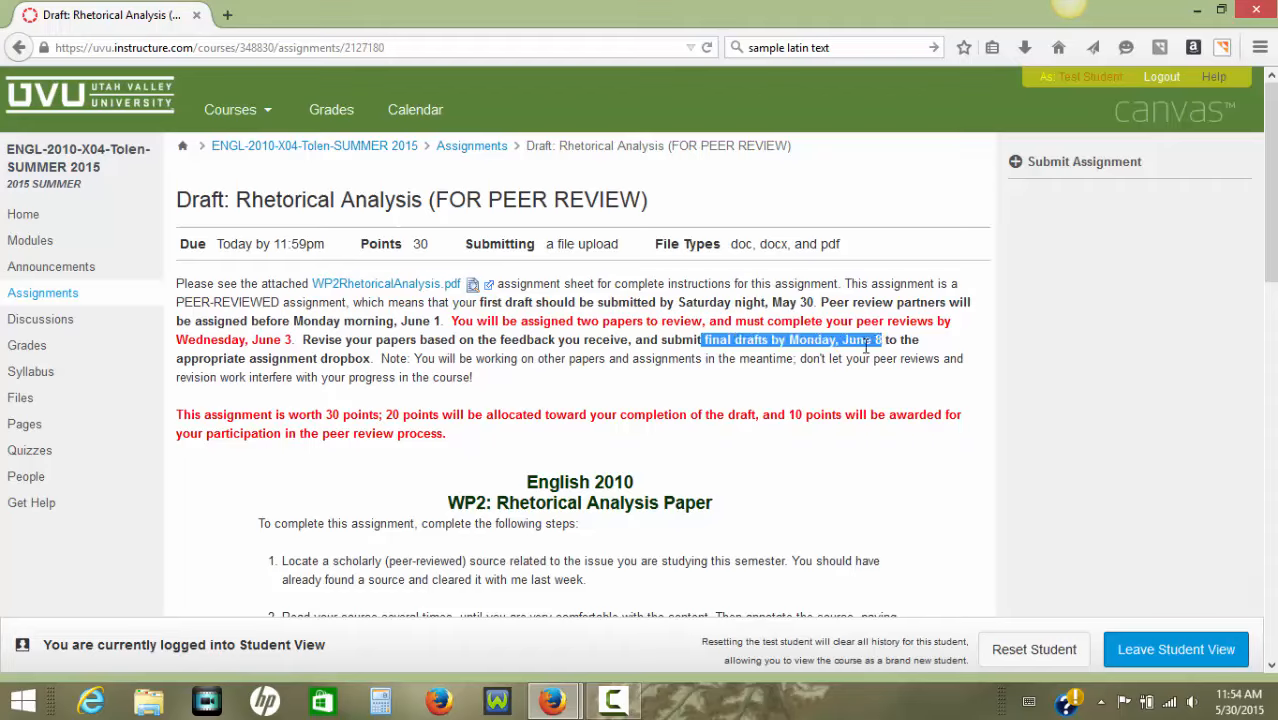
pyautogui.click(838, 366)
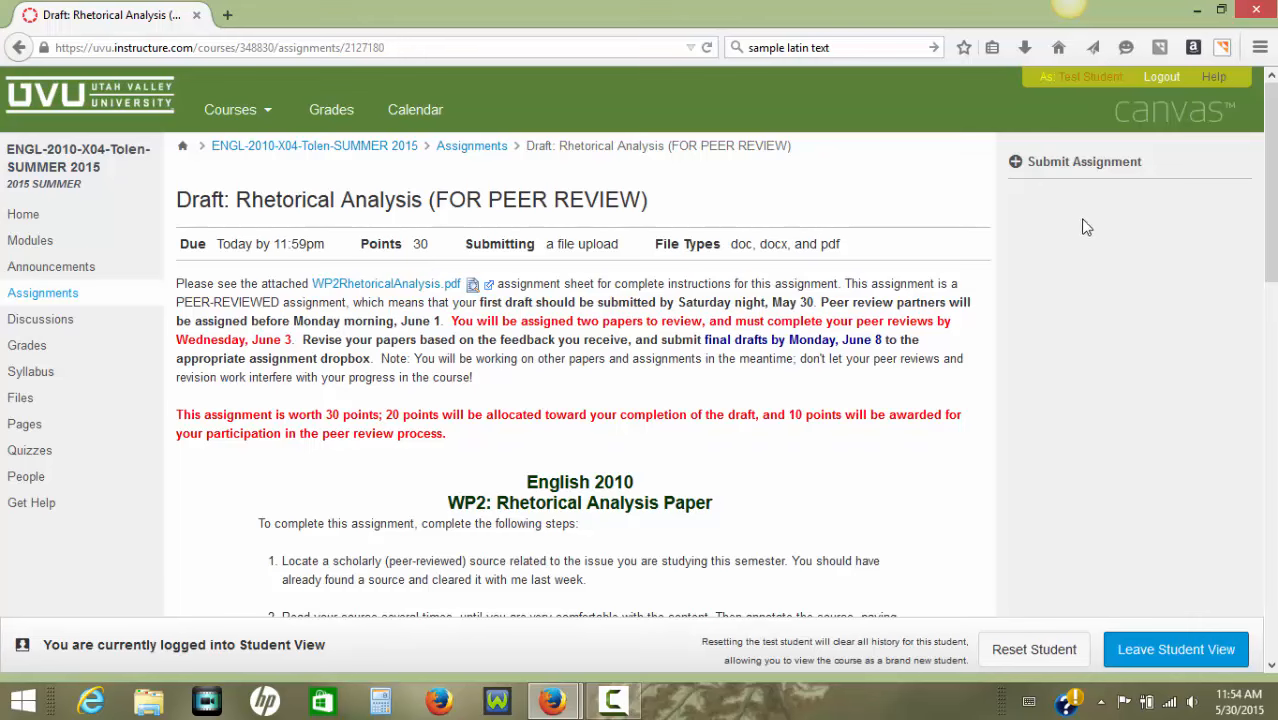
# Start a file upload submission for the Draft: Rhetorical Analysis (FOR PEER REVIEW) assignment.
pyautogui.scroll(-1, 756, 458)
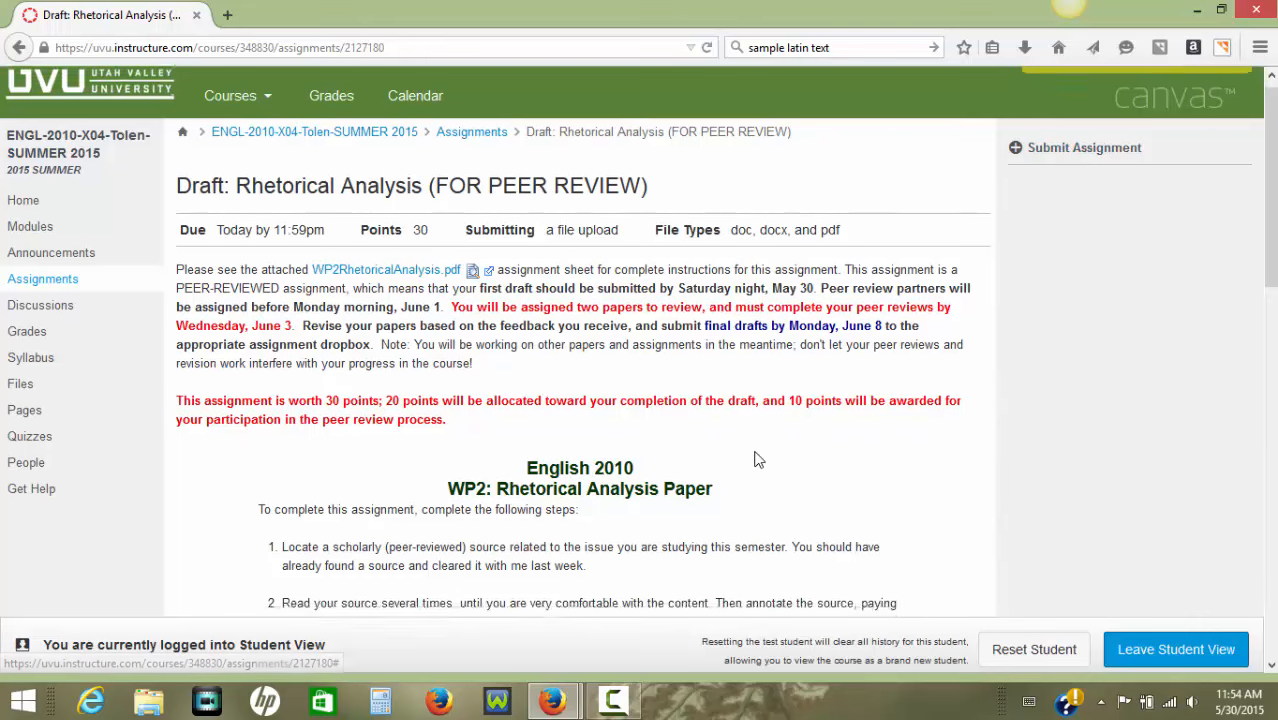
pyautogui.scroll(-5, 756, 458)
pyautogui.scroll(5, 890, 388)
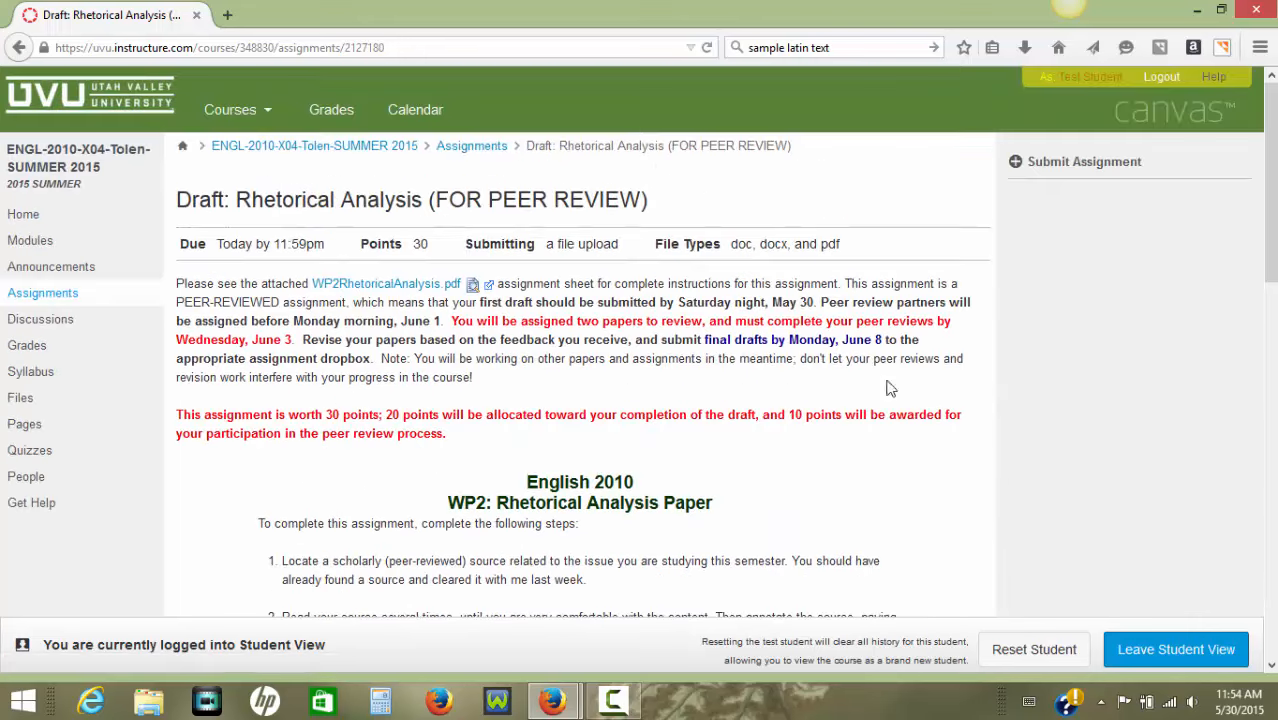
pyautogui.click(1062, 168)
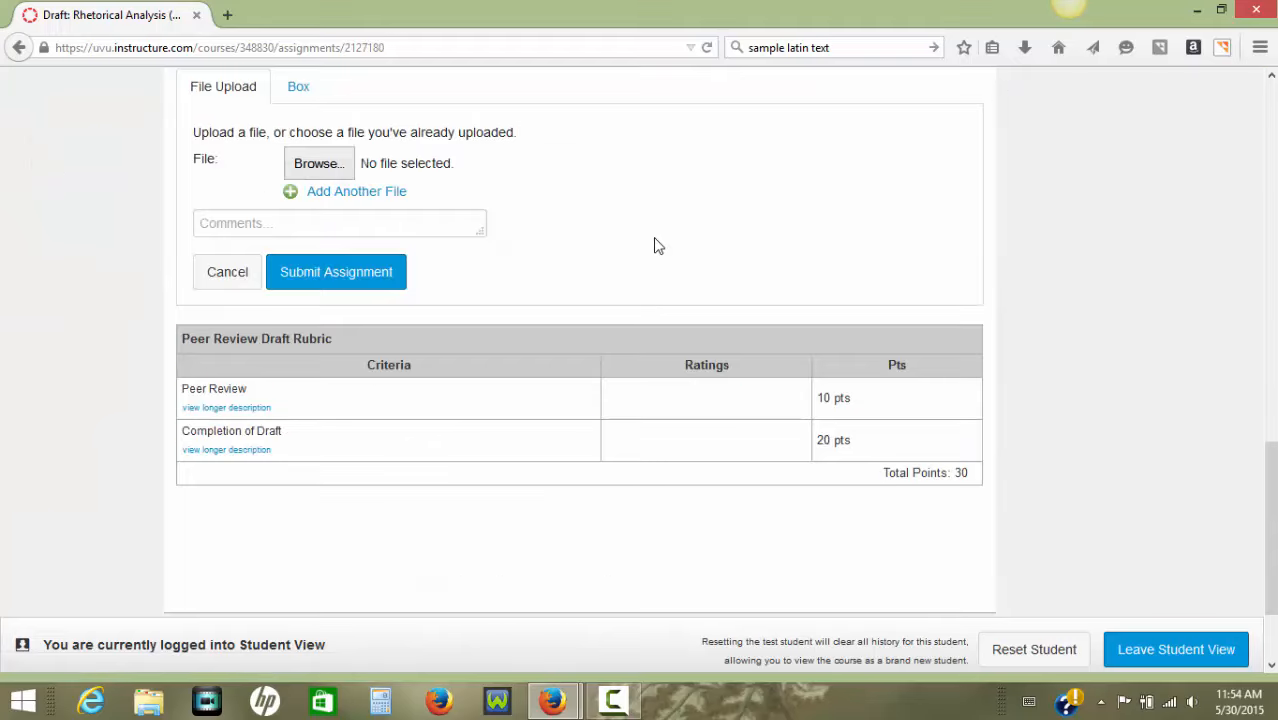
pyautogui.scroll(2, 648, 248)
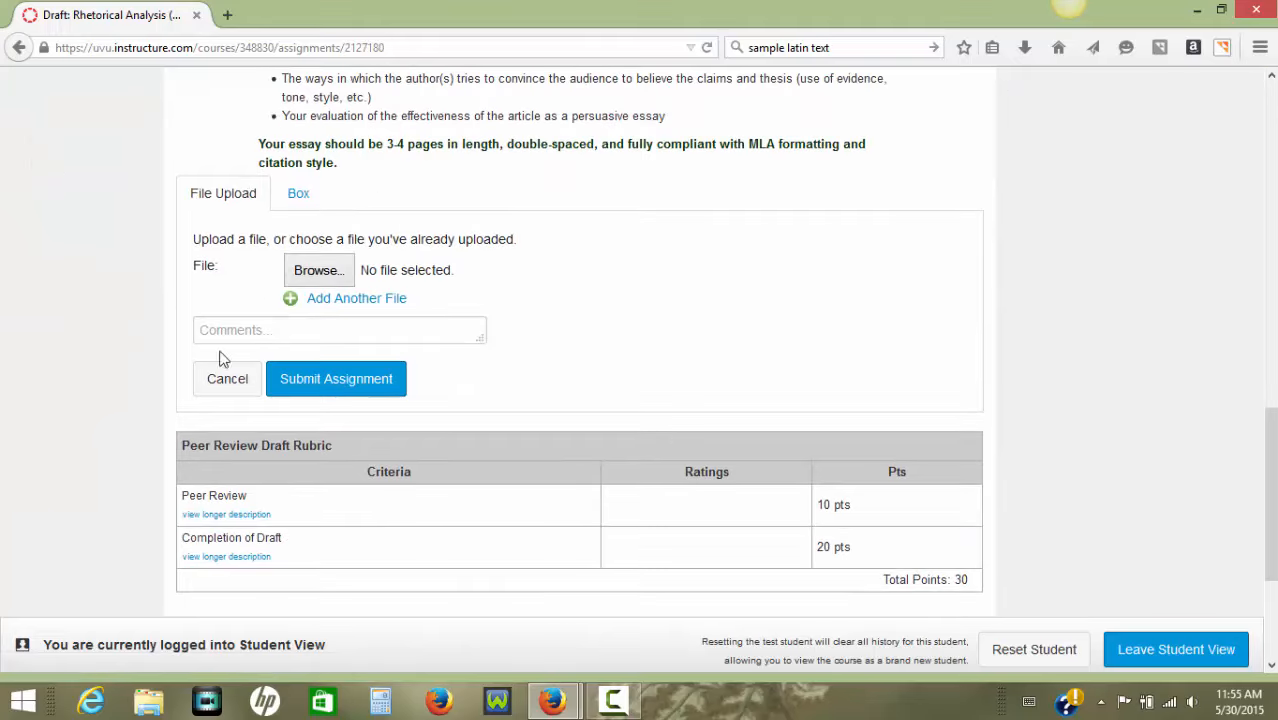
# Attach the Word document MyDraftRAPaper from the Desktop folder to the submission.
pyautogui.click(318, 271)
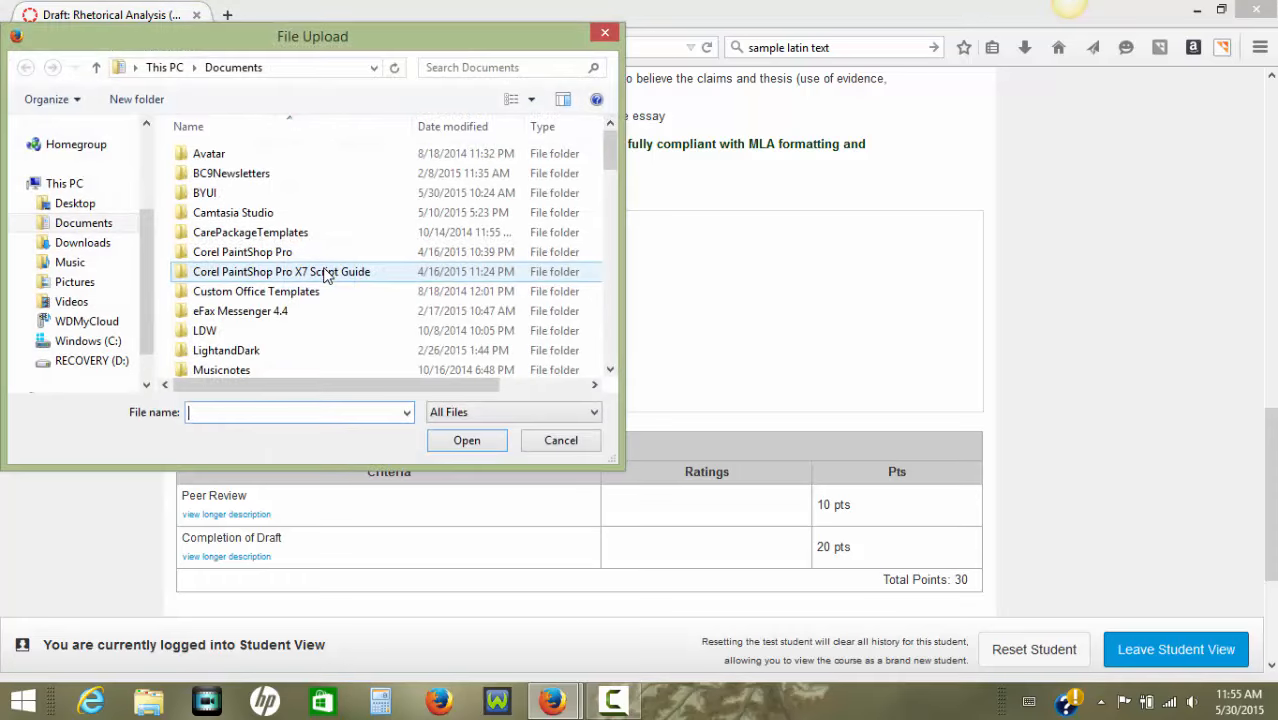
pyautogui.click(75, 205)
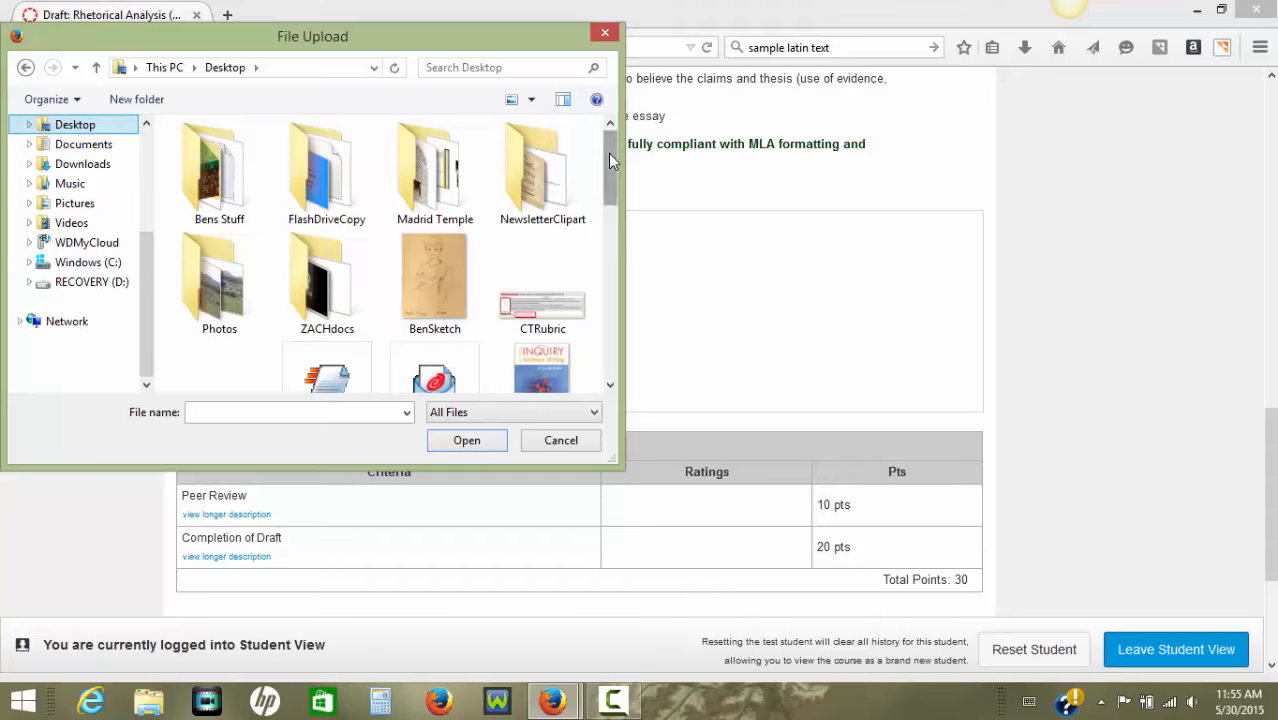
pyautogui.moveTo(608, 153); pyautogui.dragTo(603, 234)
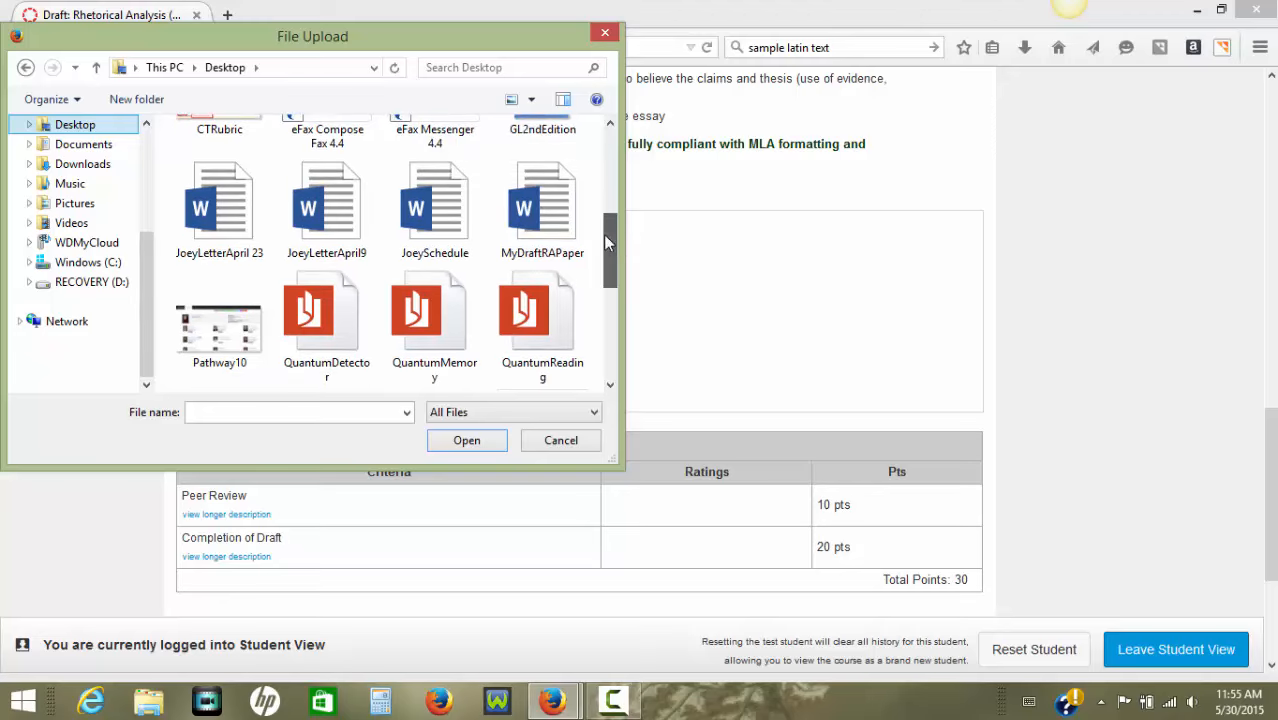
pyautogui.click(530, 205)
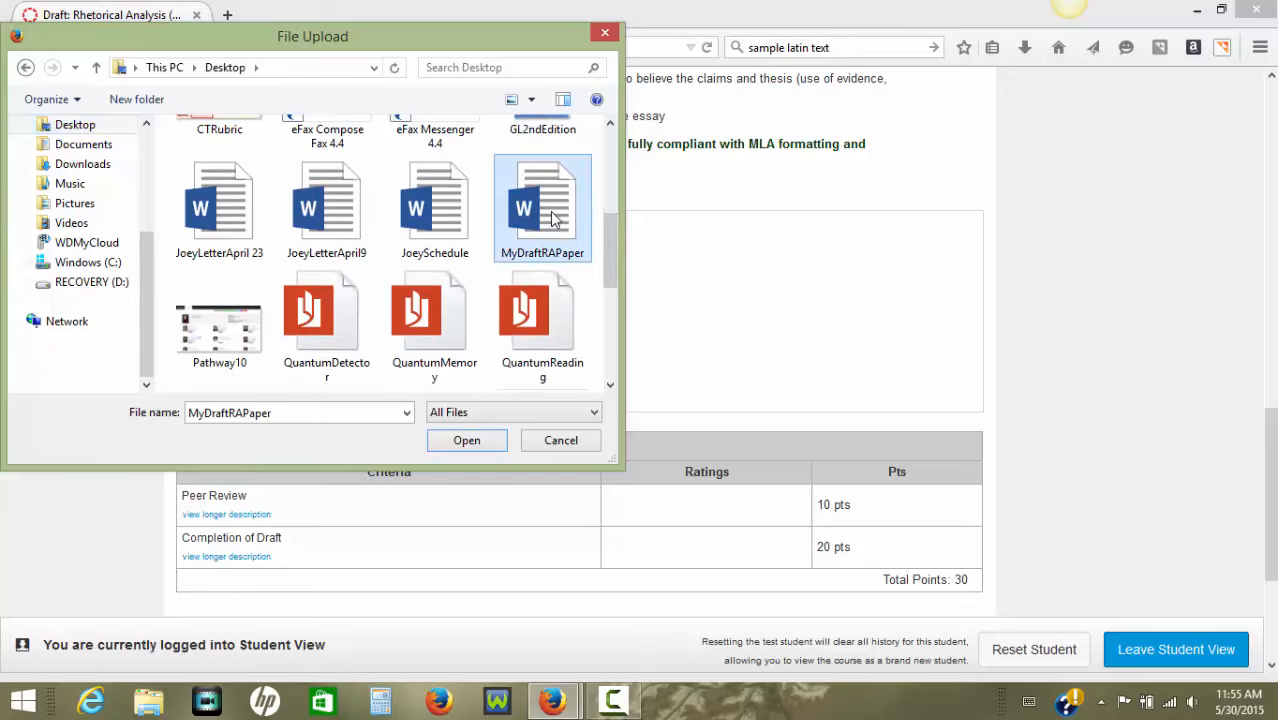
pyautogui.click(467, 441)
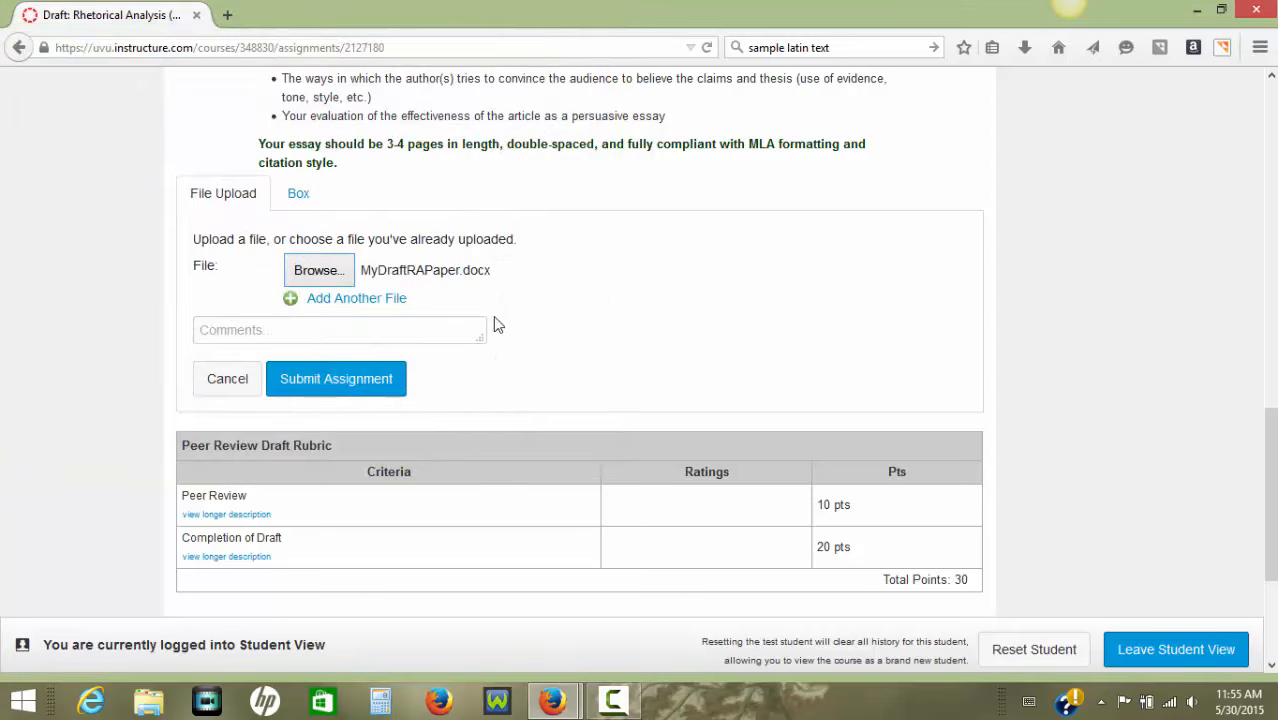
pyautogui.click(314, 330)
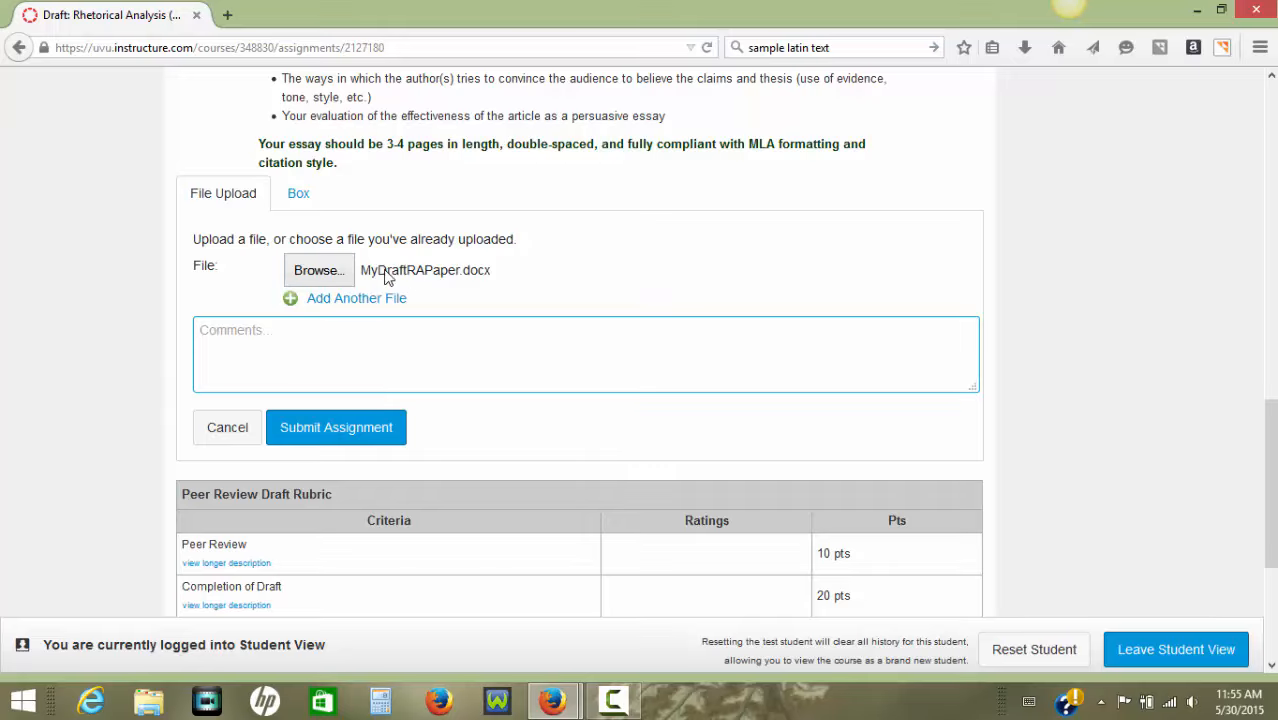
pyautogui.click(418, 274)
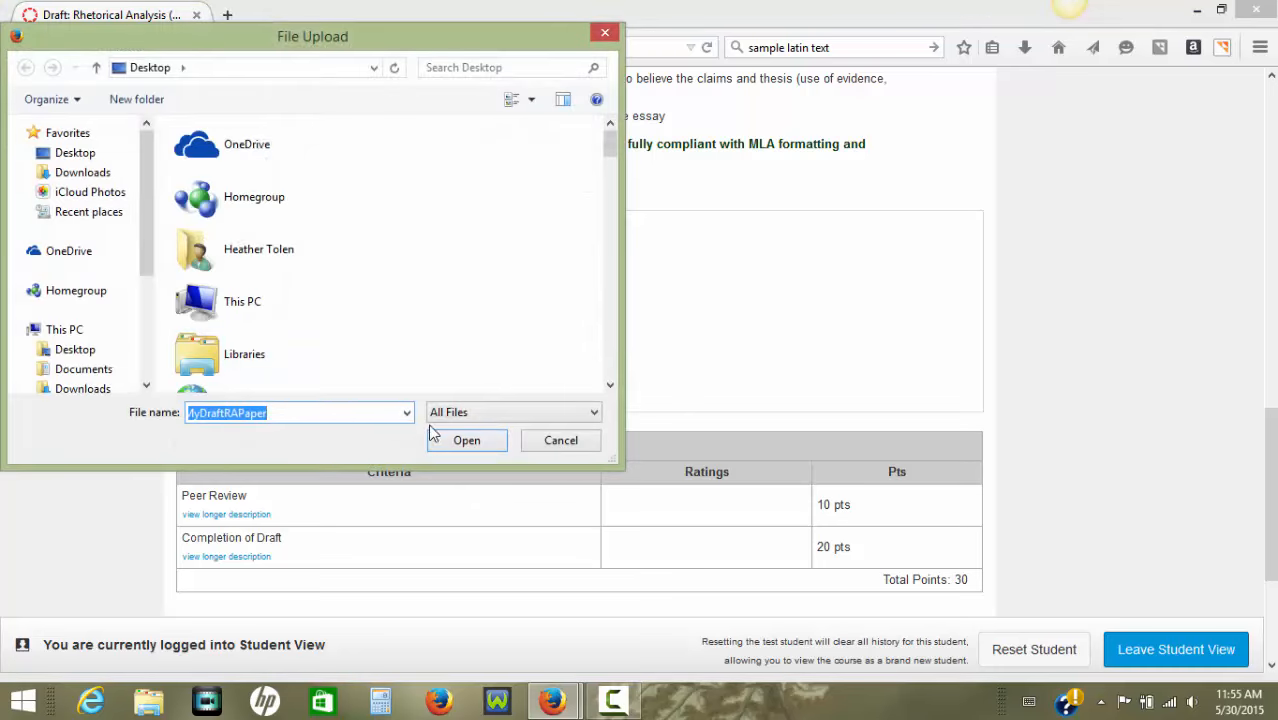
pyautogui.click(564, 439)
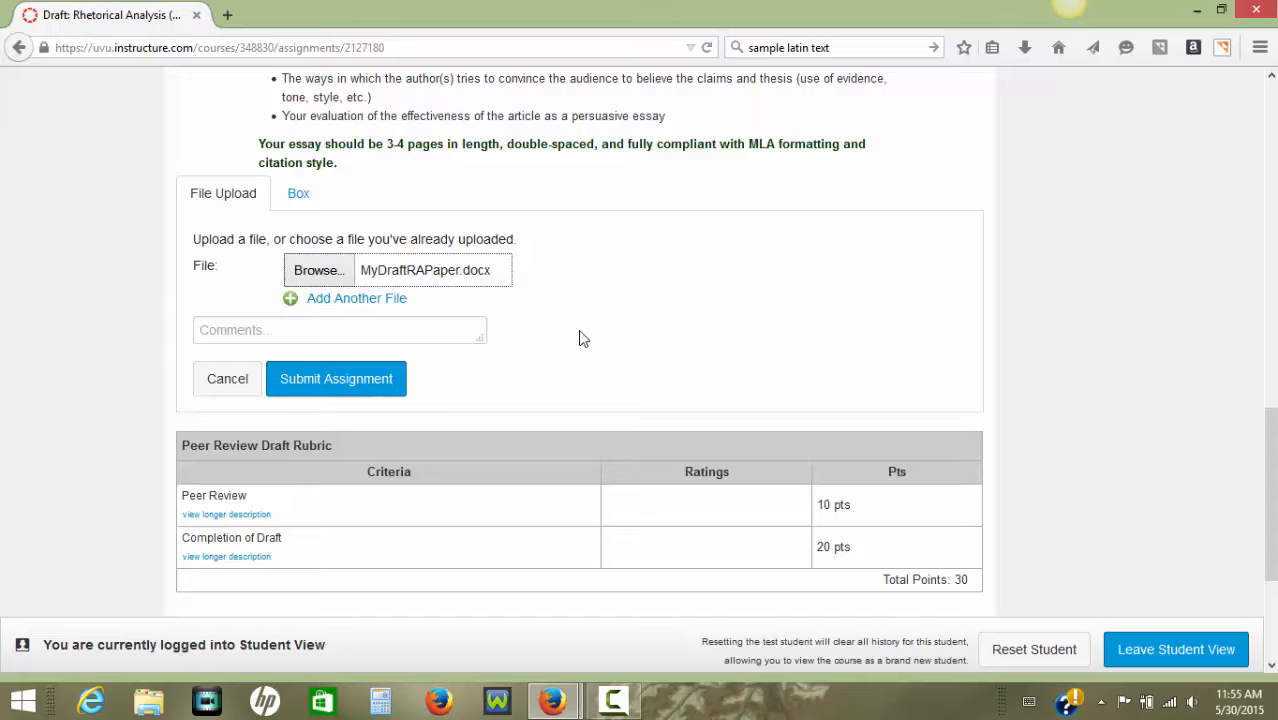
# Submit the assignment with the attached draft file.
pyautogui.click(336, 386)
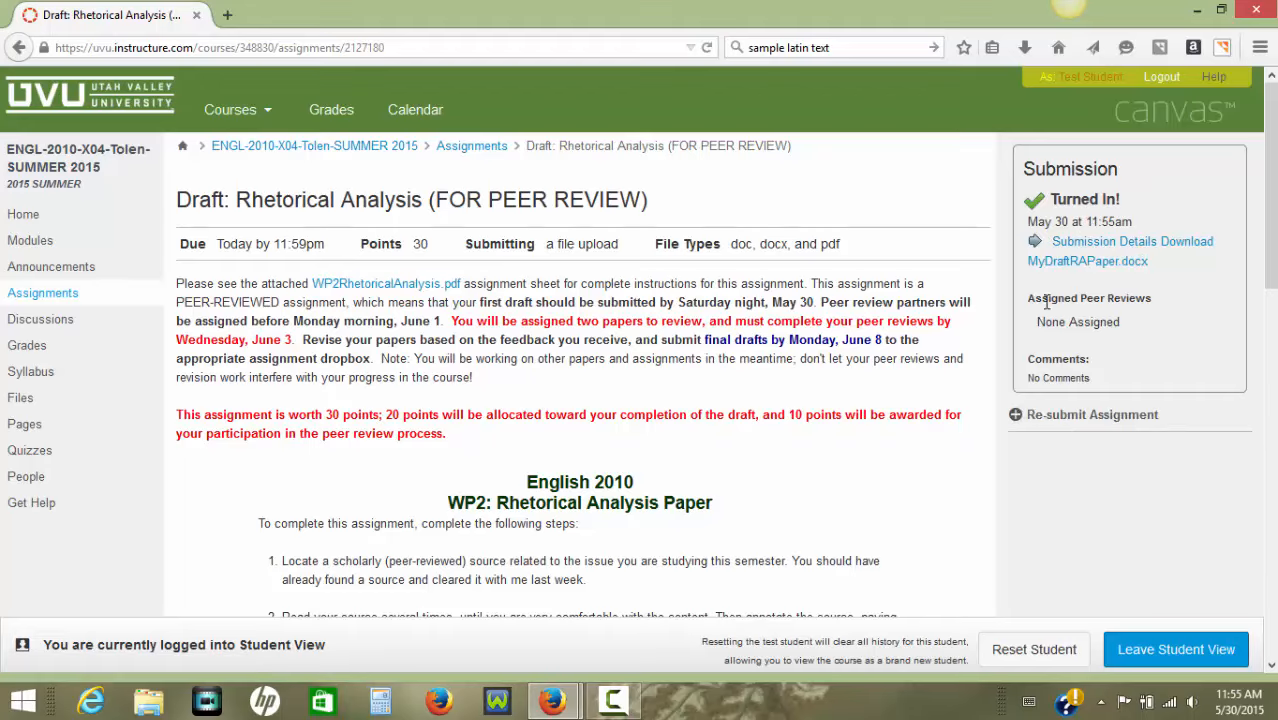
# Check the Assigned Peer Reviews section of the submission summary for review partners.
pyautogui.moveTo(1030, 298); pyautogui.dragTo(1166, 303)
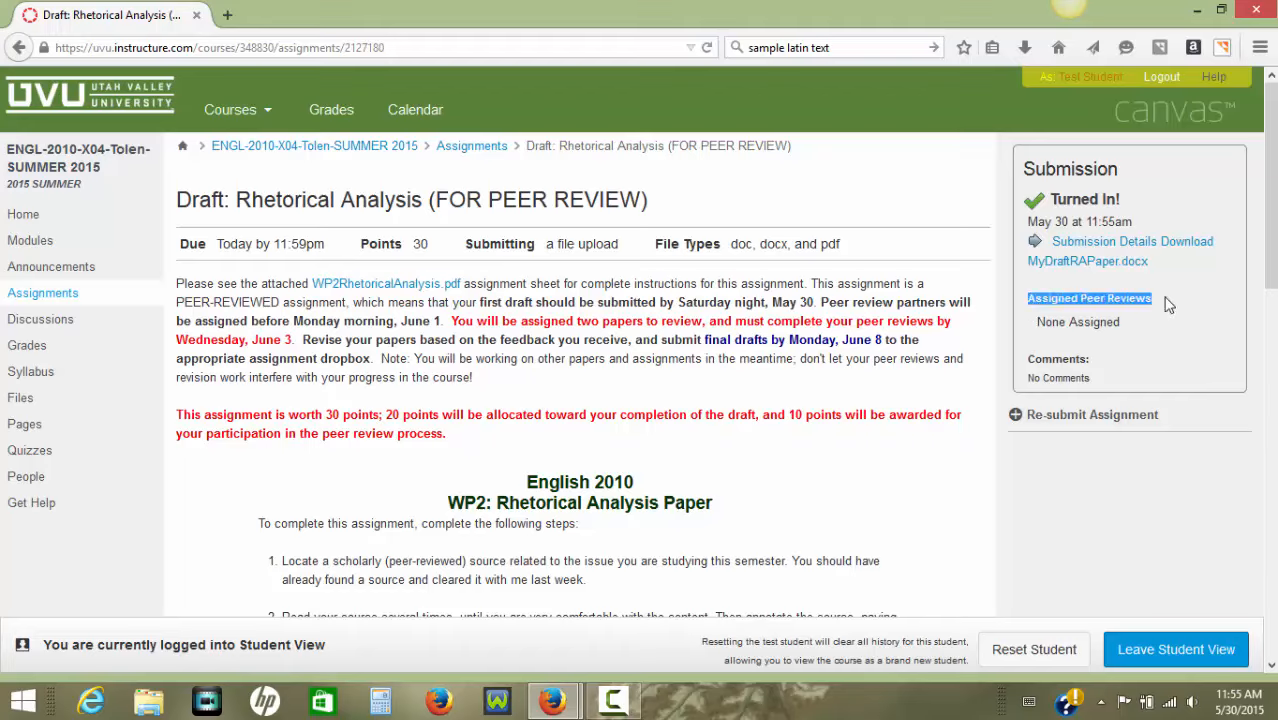
pyautogui.click(1101, 323)
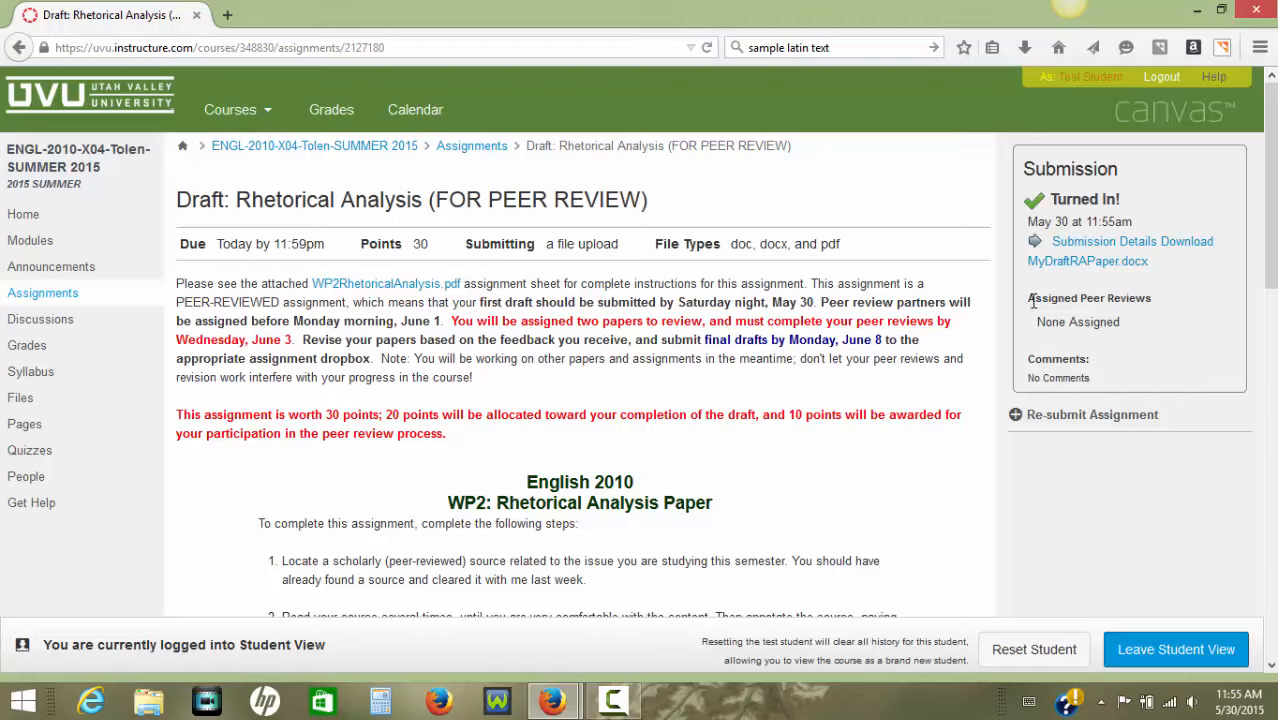
pyautogui.moveTo(1030, 298); pyautogui.dragTo(1158, 336)
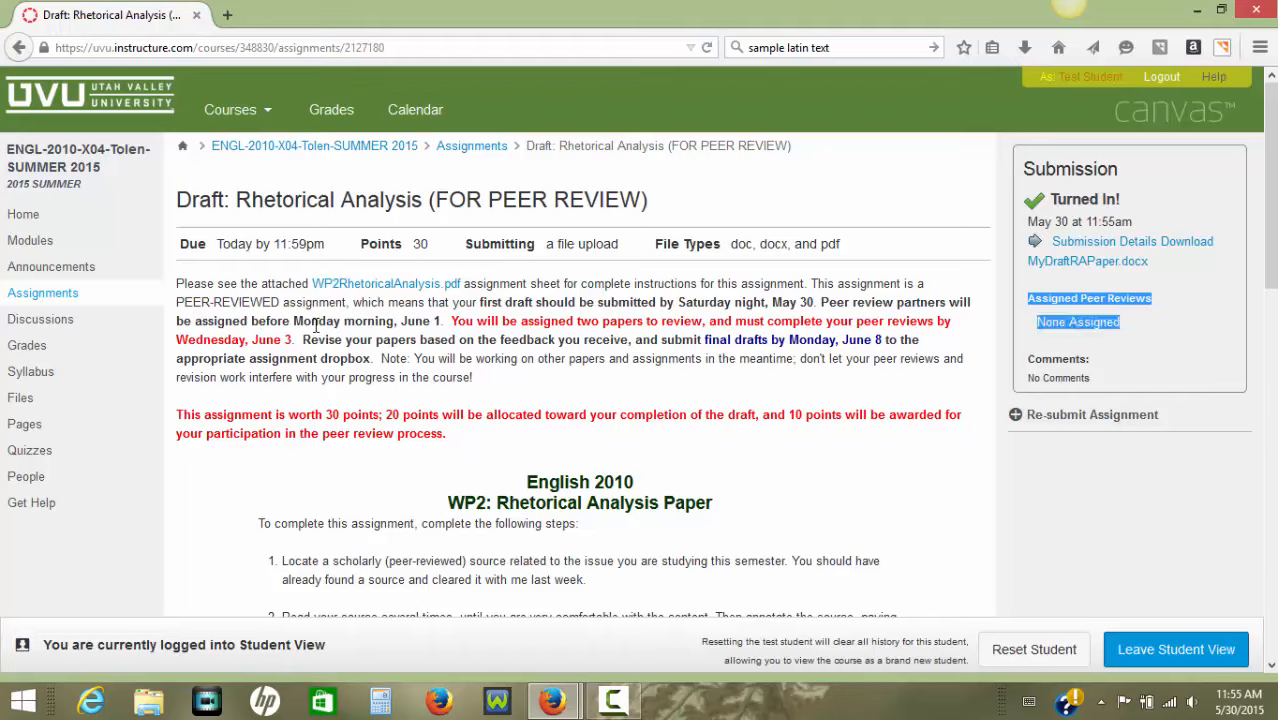
pyautogui.click(1060, 304)
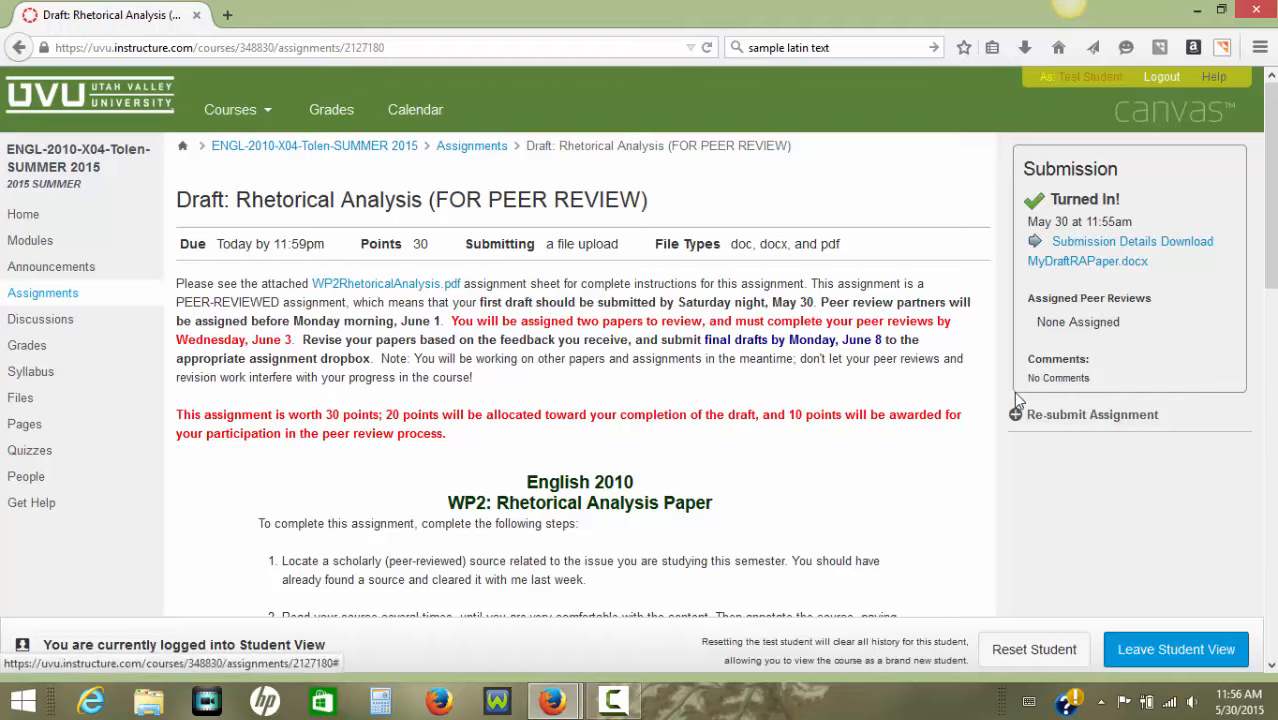
pyautogui.scroll(-1, 883, 498)
pyautogui.scroll(-2, 883, 498)
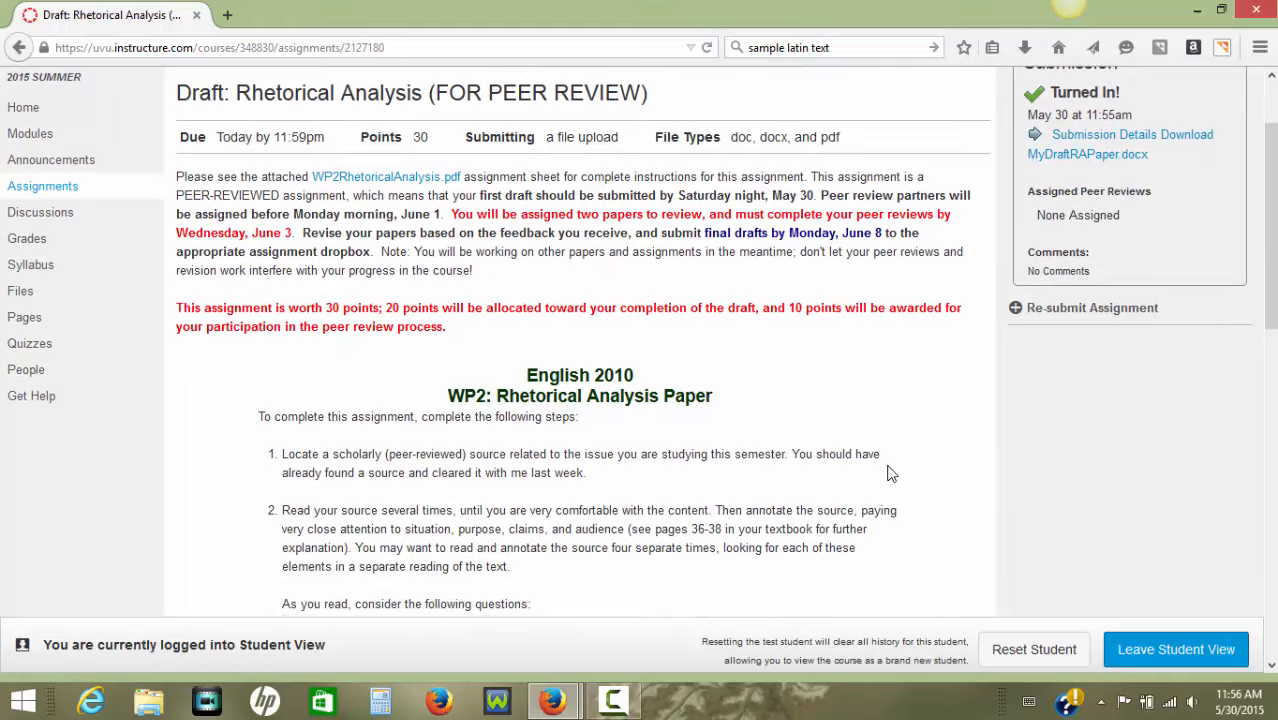
pyautogui.click(612, 700)
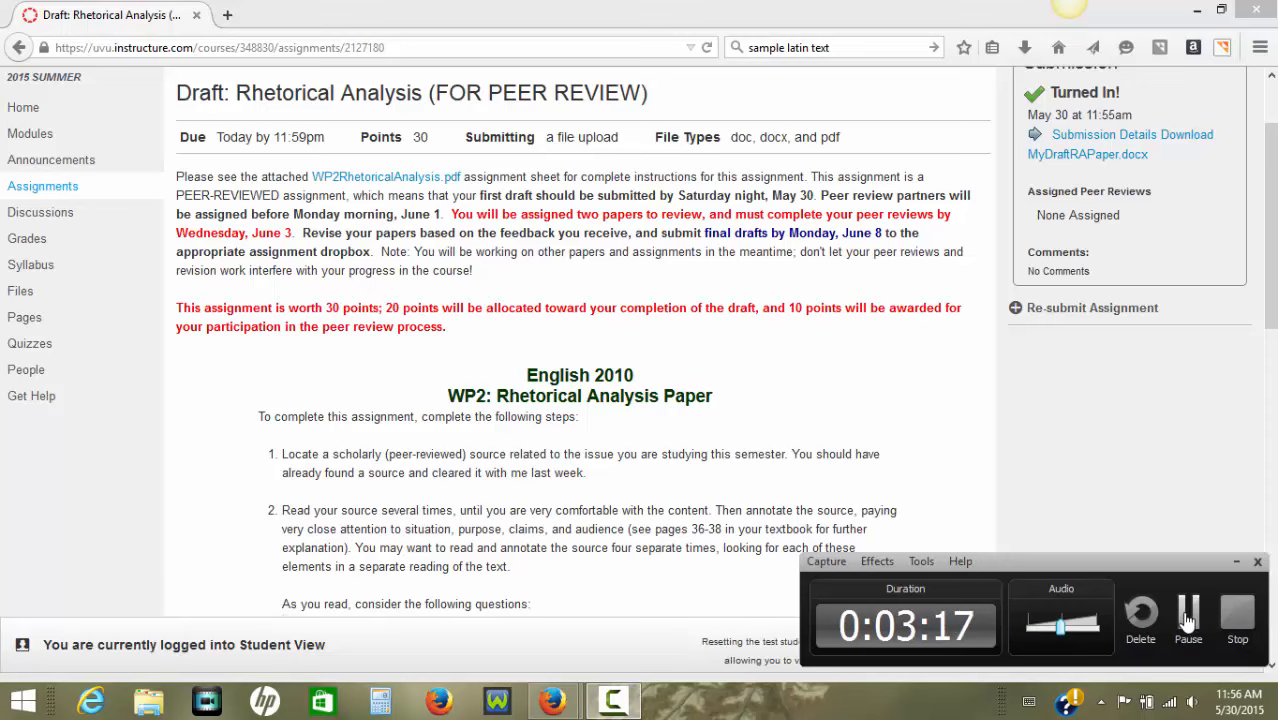
pyautogui.click(1190, 622)
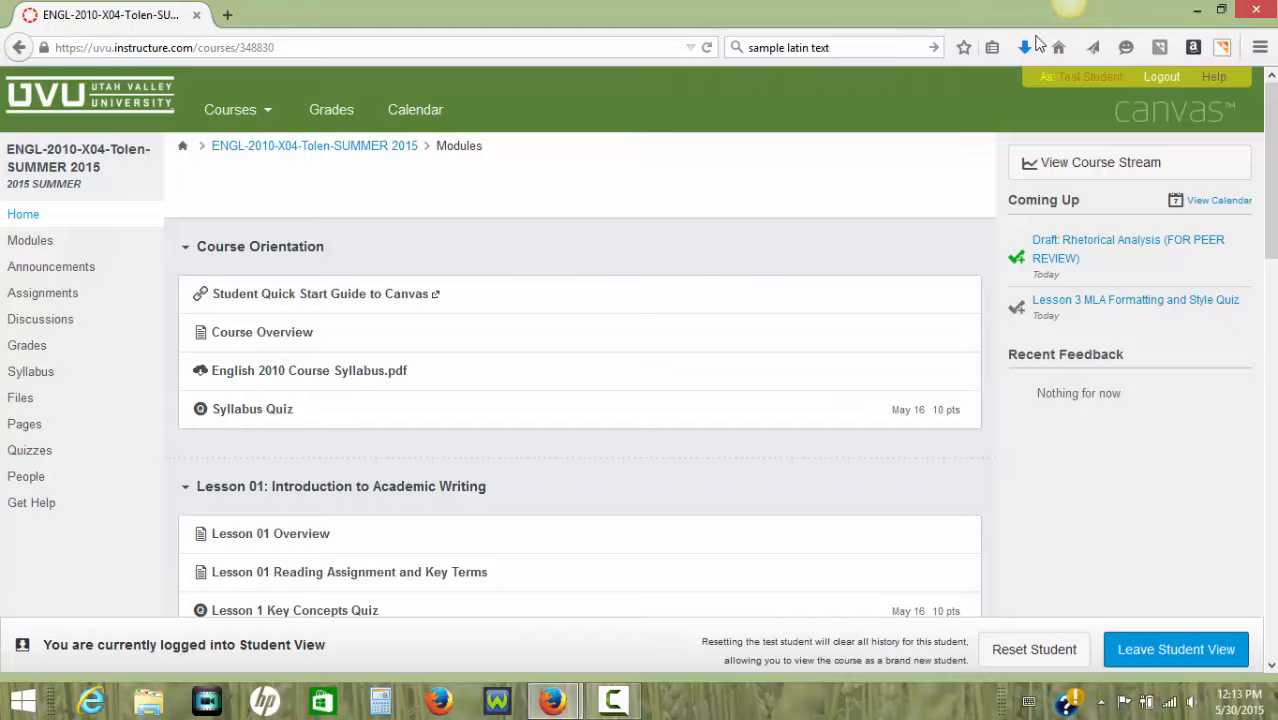
# Open the classmate's paper listed under Assigned Peer Reviews for the Draft: Rhetorical Analysis (FOR PEER REVIEW) assignment.
pyautogui.click(1062, 258)
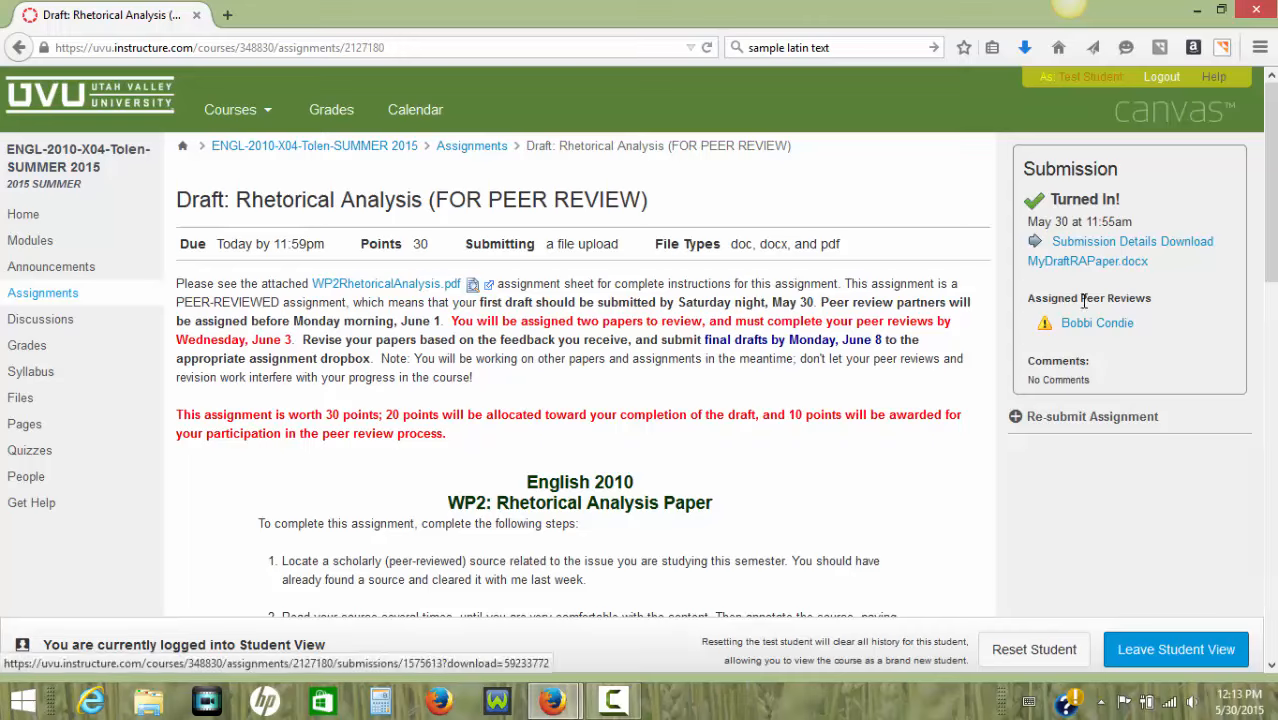
pyautogui.moveTo(1033, 302); pyautogui.dragTo(1155, 300)
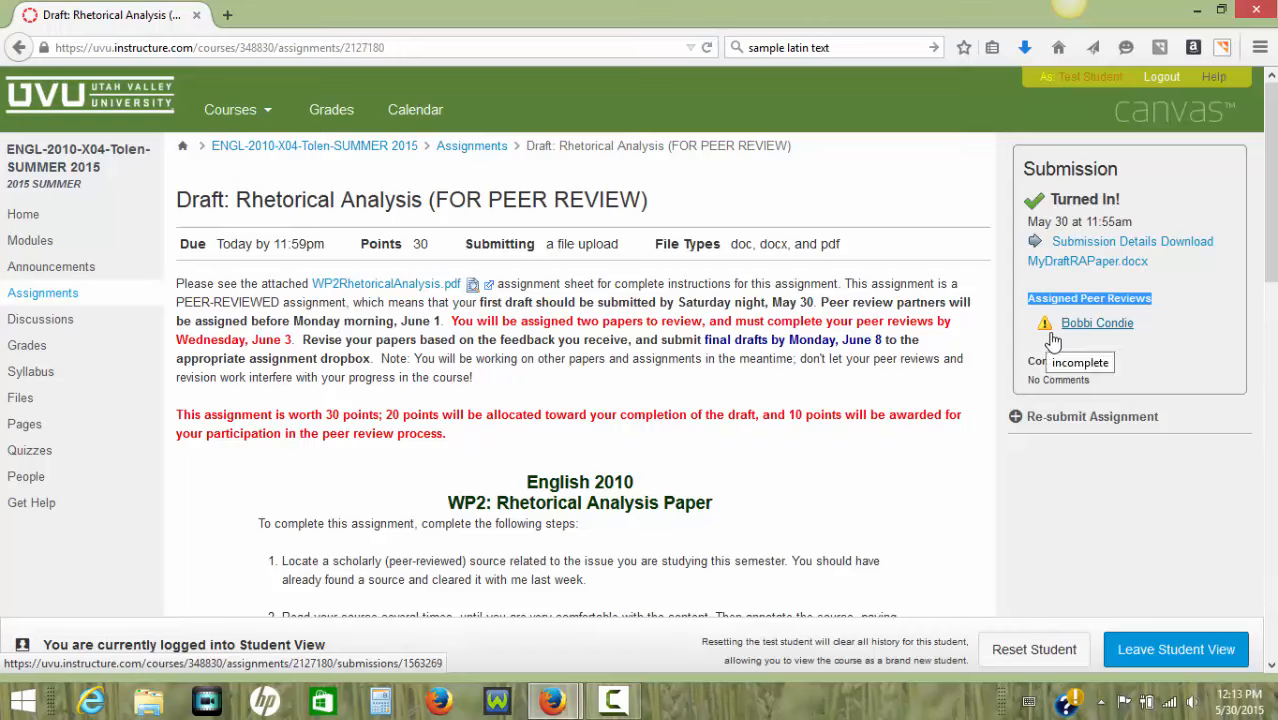
pyautogui.click(1095, 300)
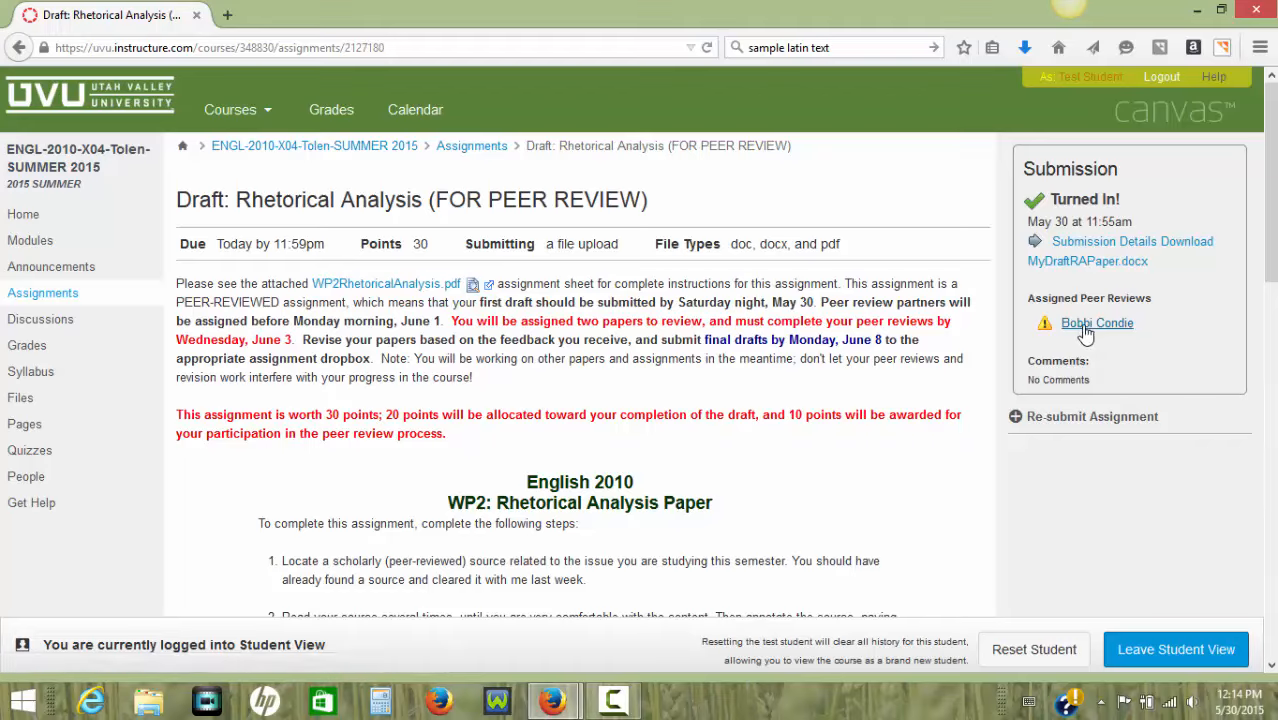
pyautogui.click(1085, 327)
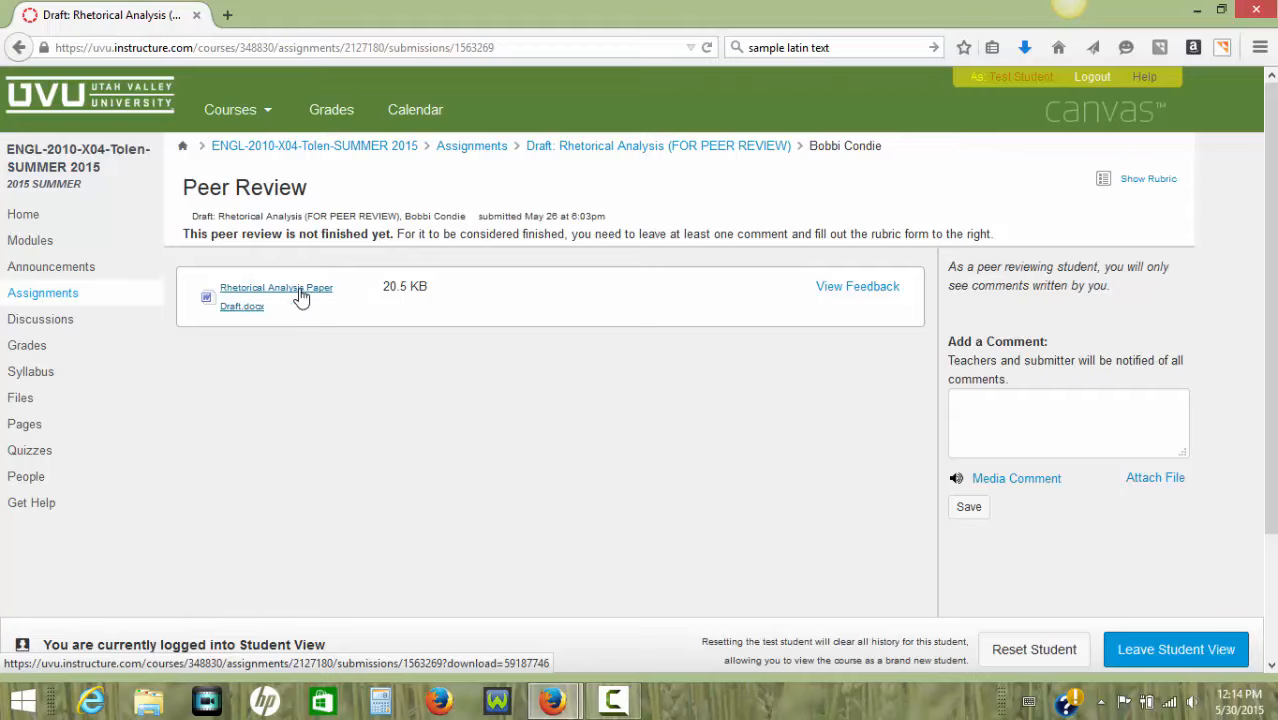
# Open the classmate's Rhetorical Analysis Paper Draft.docx in Microsoft Word and enable editing.
pyautogui.click(239, 297)
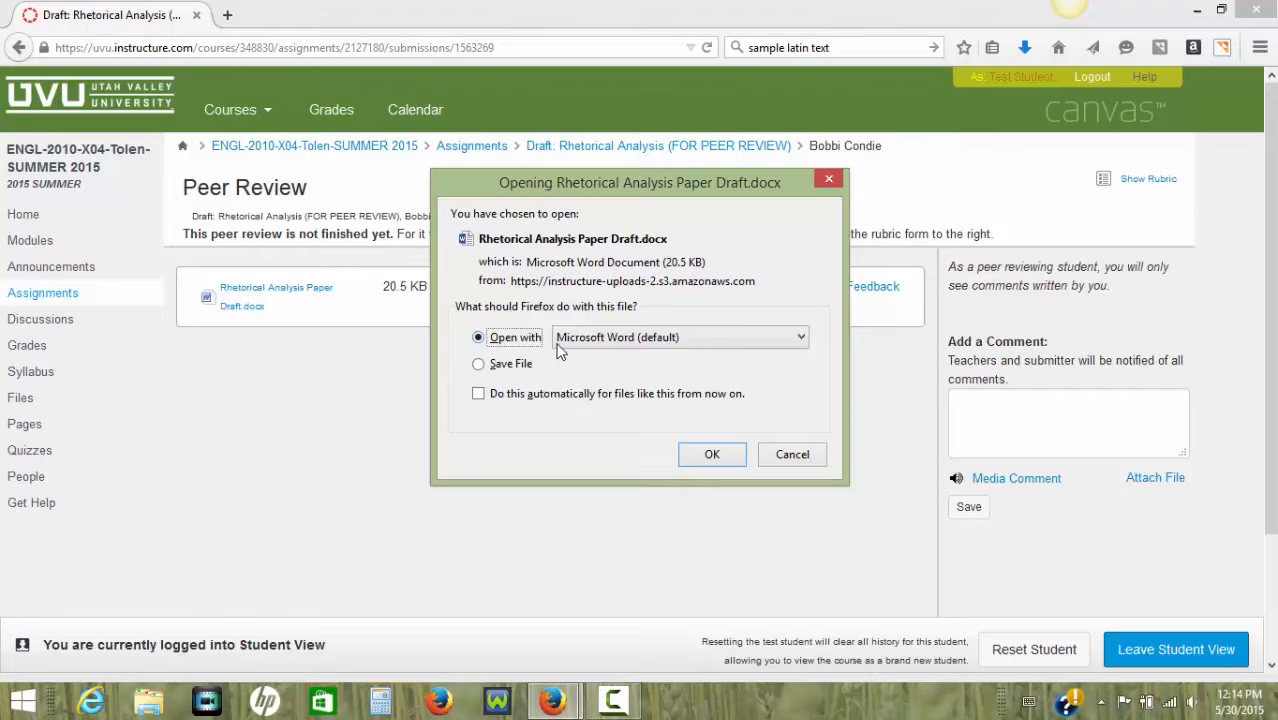
pyautogui.click(480, 366)
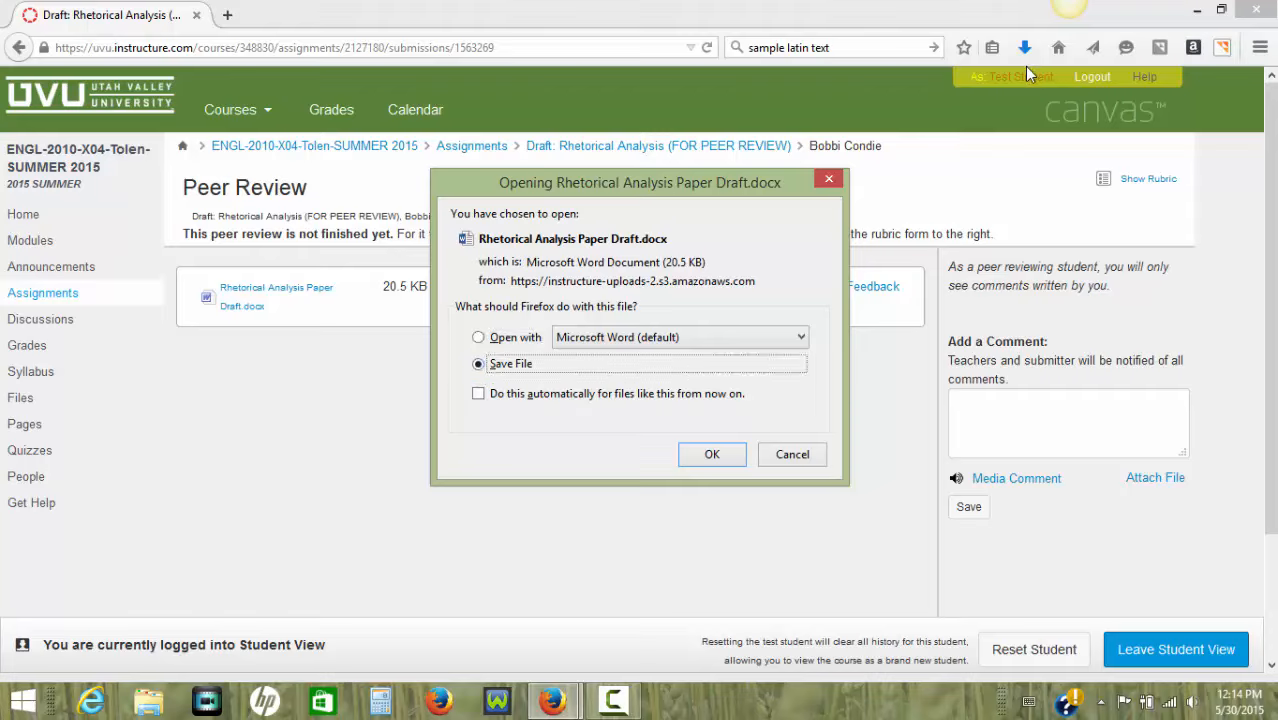
pyautogui.click(479, 338)
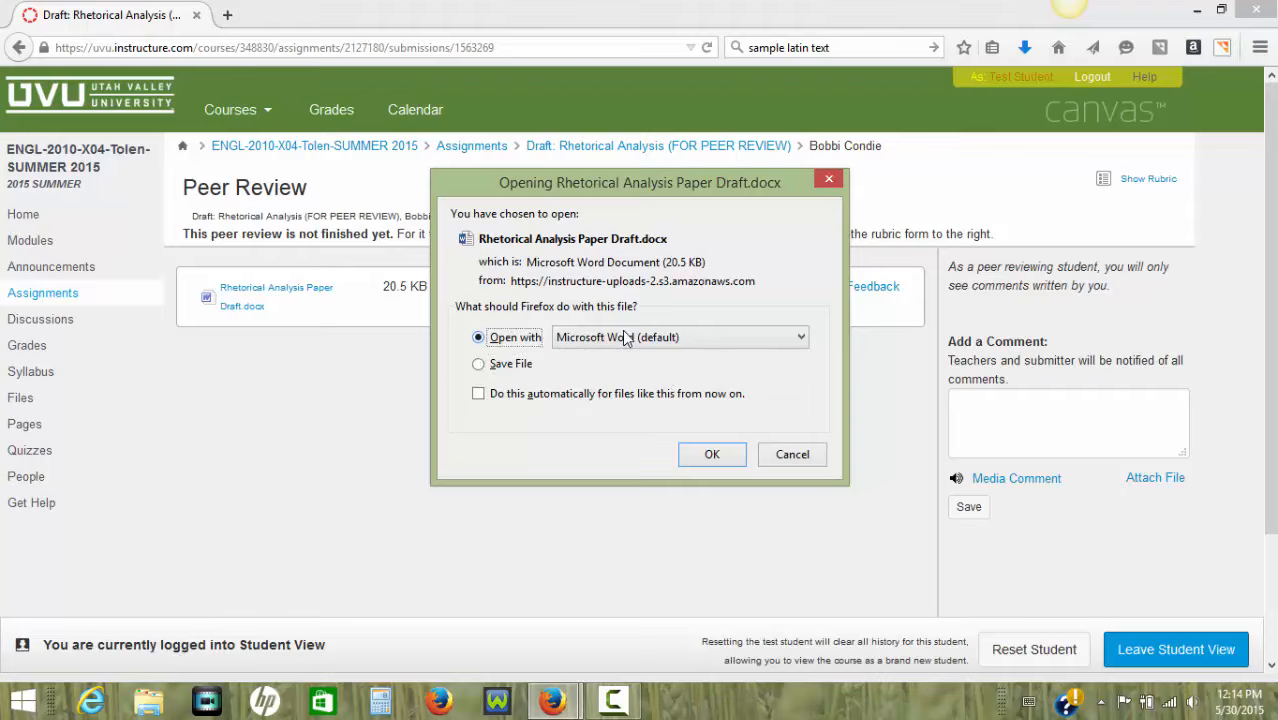
pyautogui.click(712, 456)
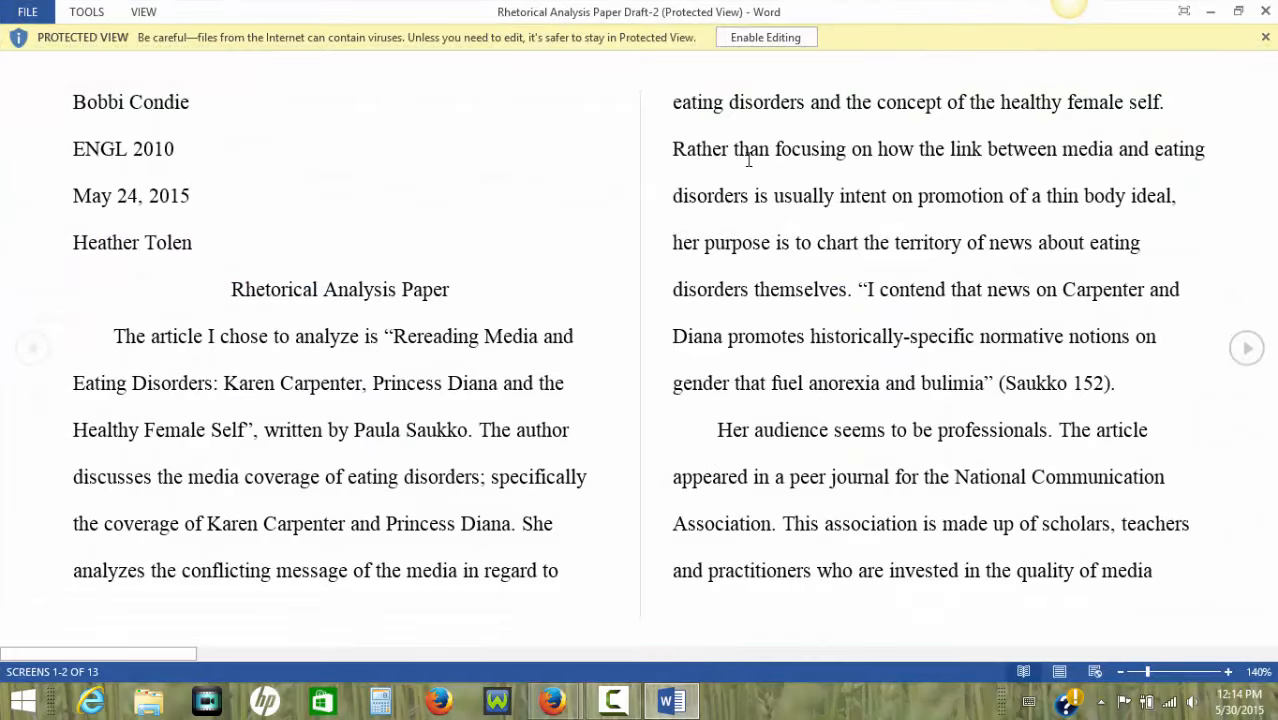
pyautogui.click(756, 42)
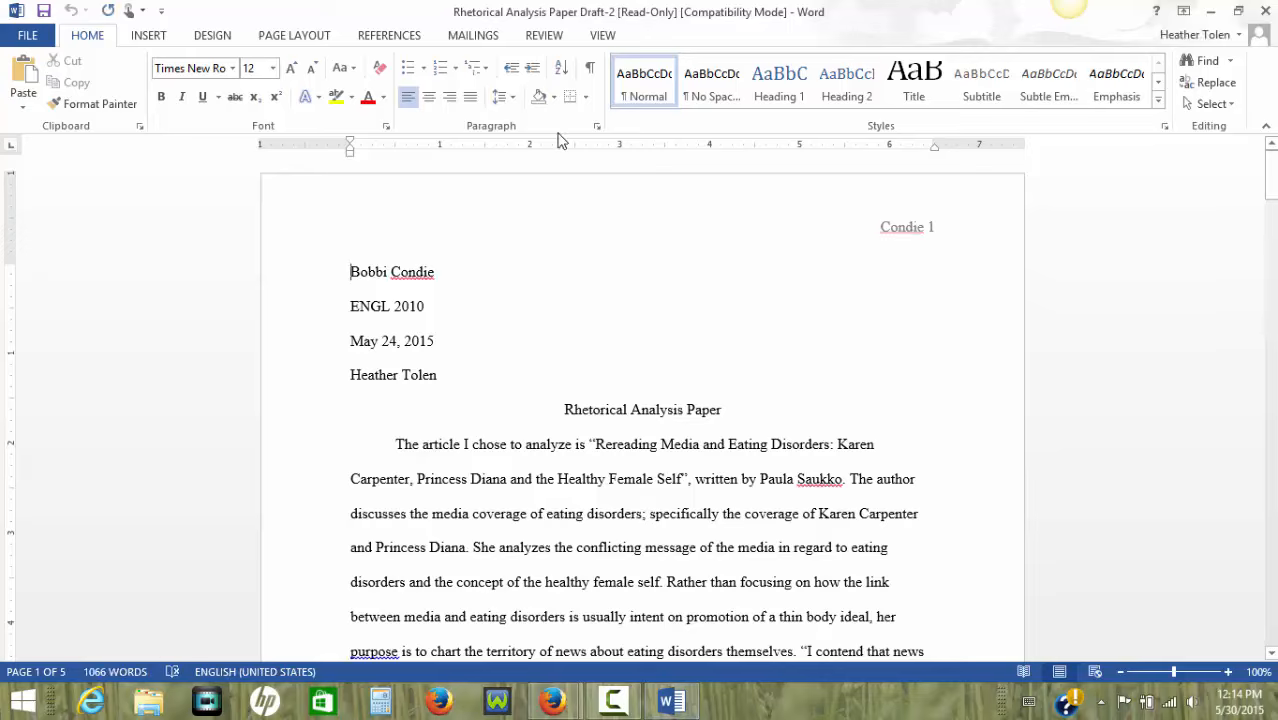
# Try a handwritten ink comment on the first word of the paper and delete it.
pyautogui.click(544, 35)
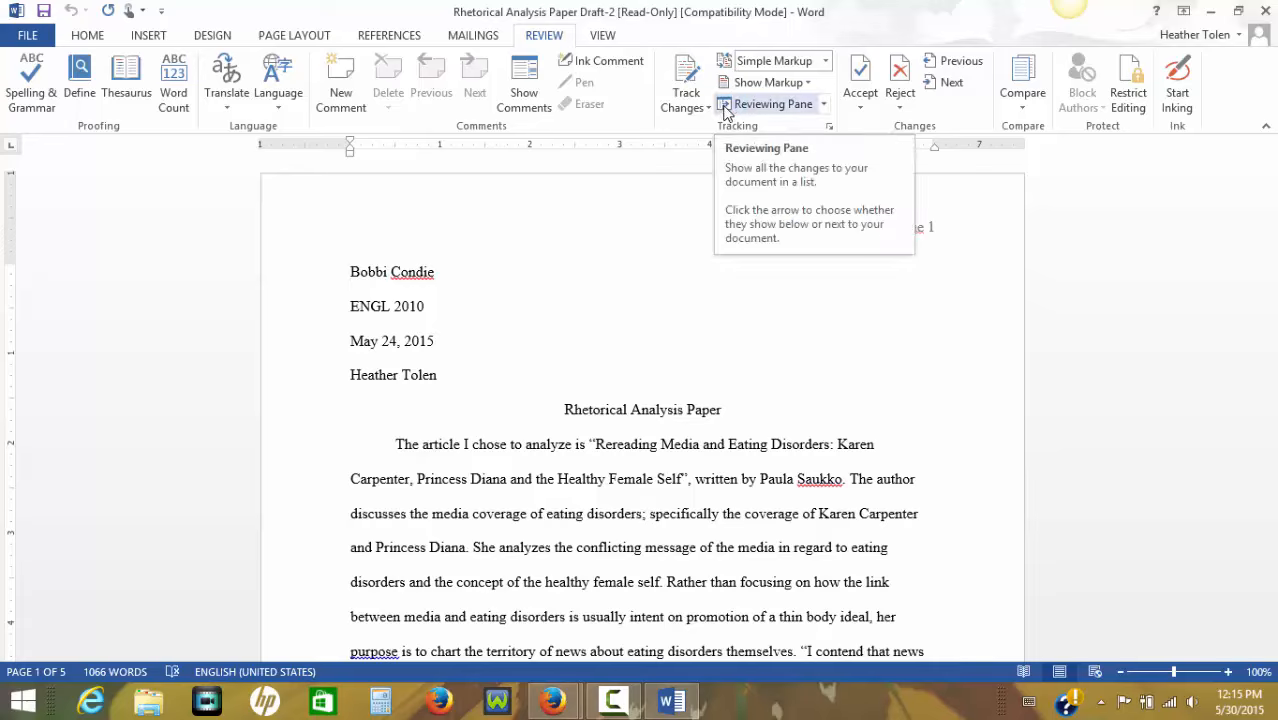
pyautogui.click(590, 62)
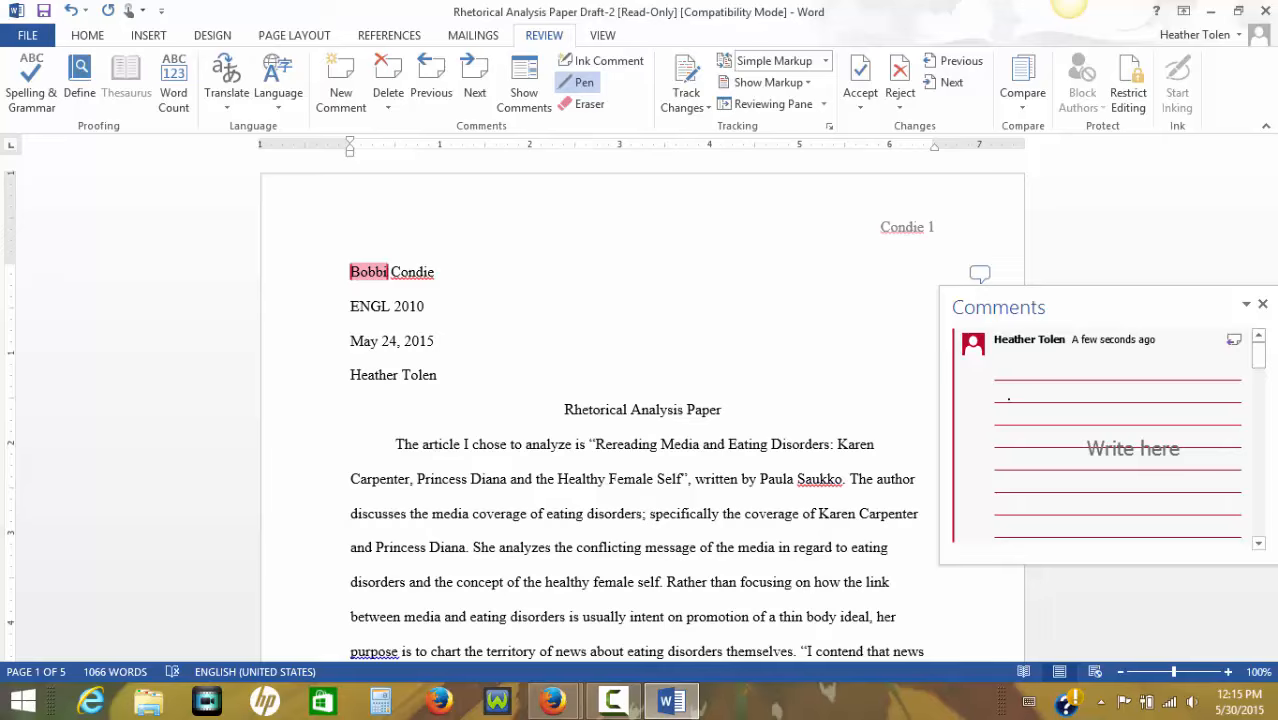
pyautogui.moveTo(1035, 393)
pyautogui.mouseDown()
pyautogui.moveTo(1028, 428)
pyautogui.moveTo(1076, 425)
pyautogui.moveTo(1145, 487)
pyautogui.mouseUp()
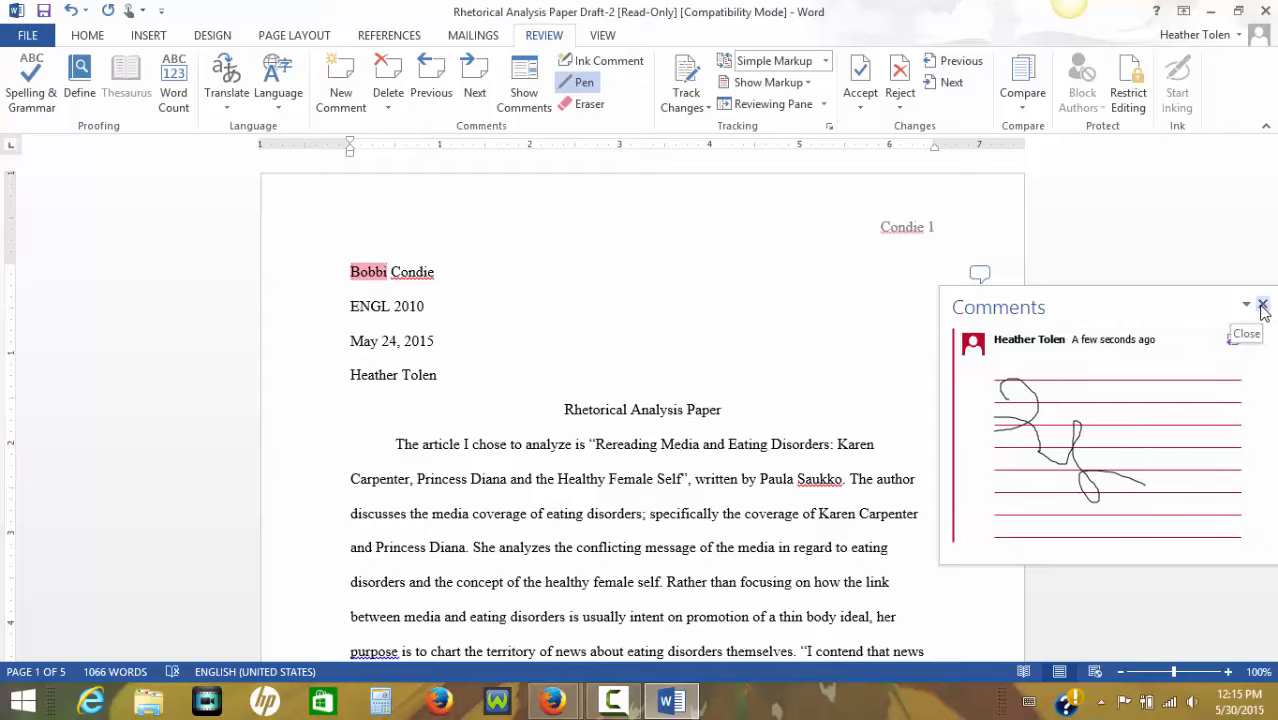
pyautogui.rightClick(989, 368)
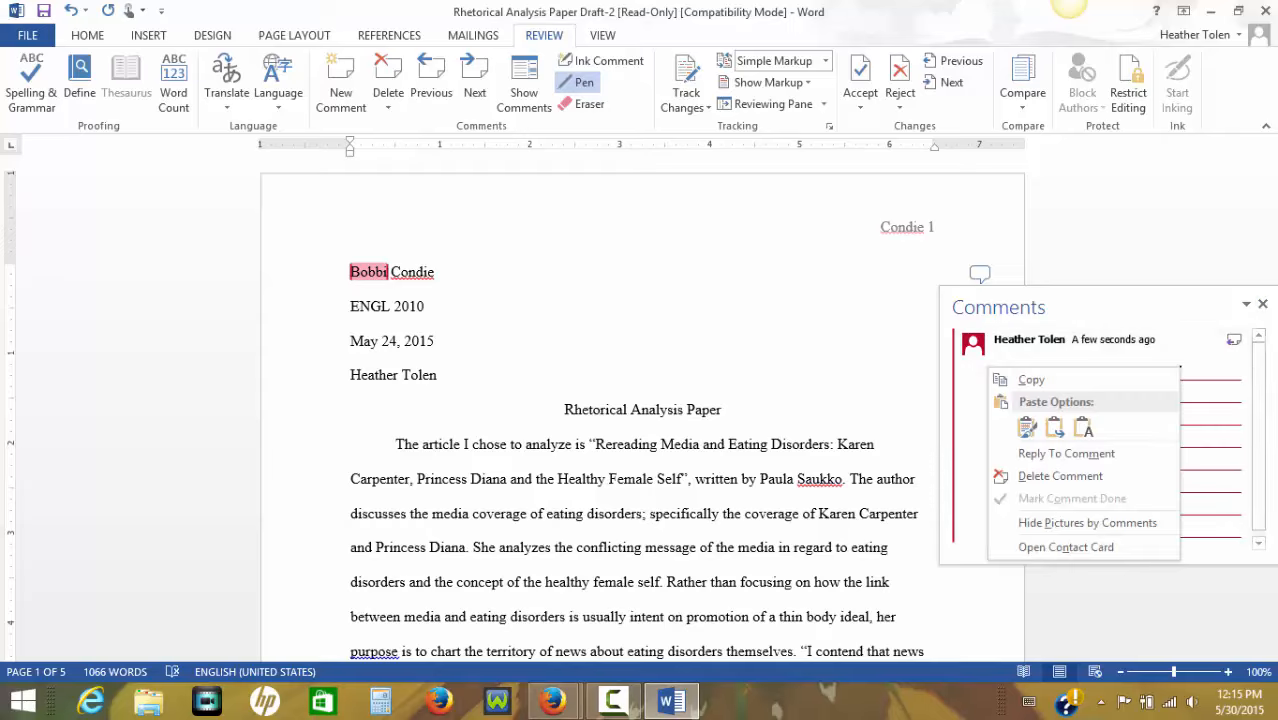
pyautogui.click(1058, 476)
# Insert a blank comment on the first word of the paper and close the comment pop-up.
pyautogui.click(341, 85)
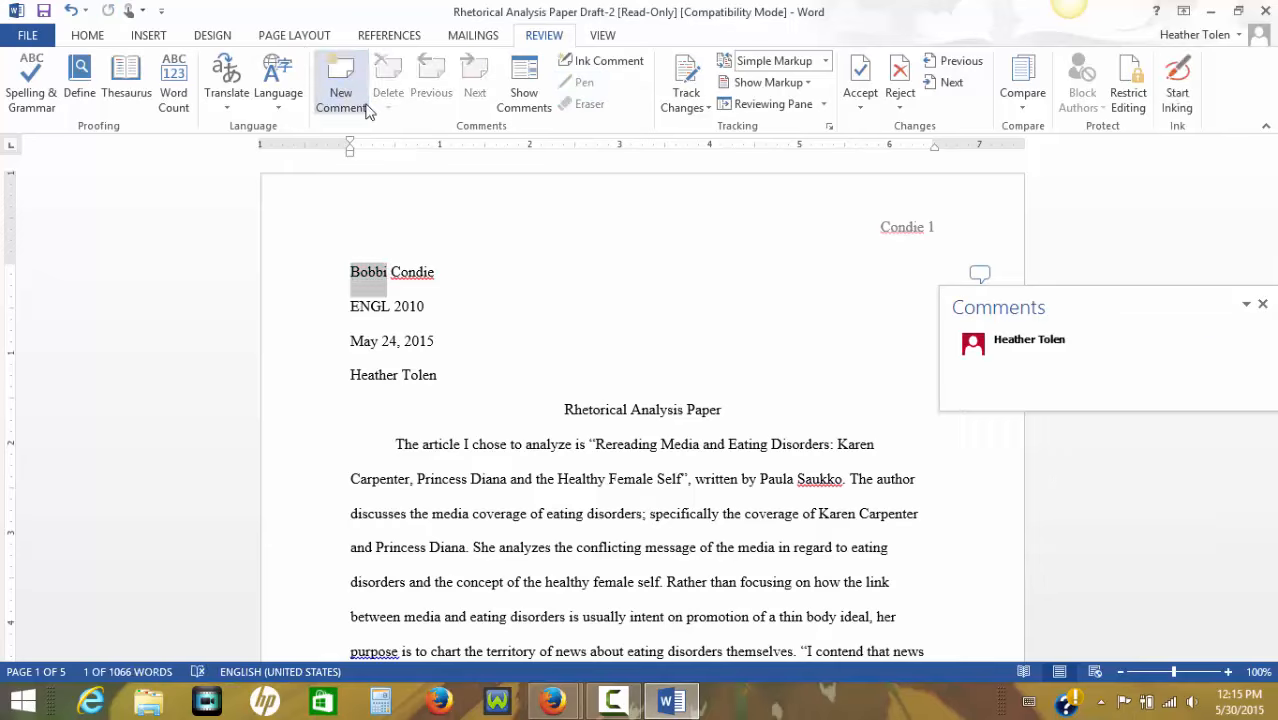
pyautogui.moveTo(630, 513); pyautogui.dragTo(643, 548)
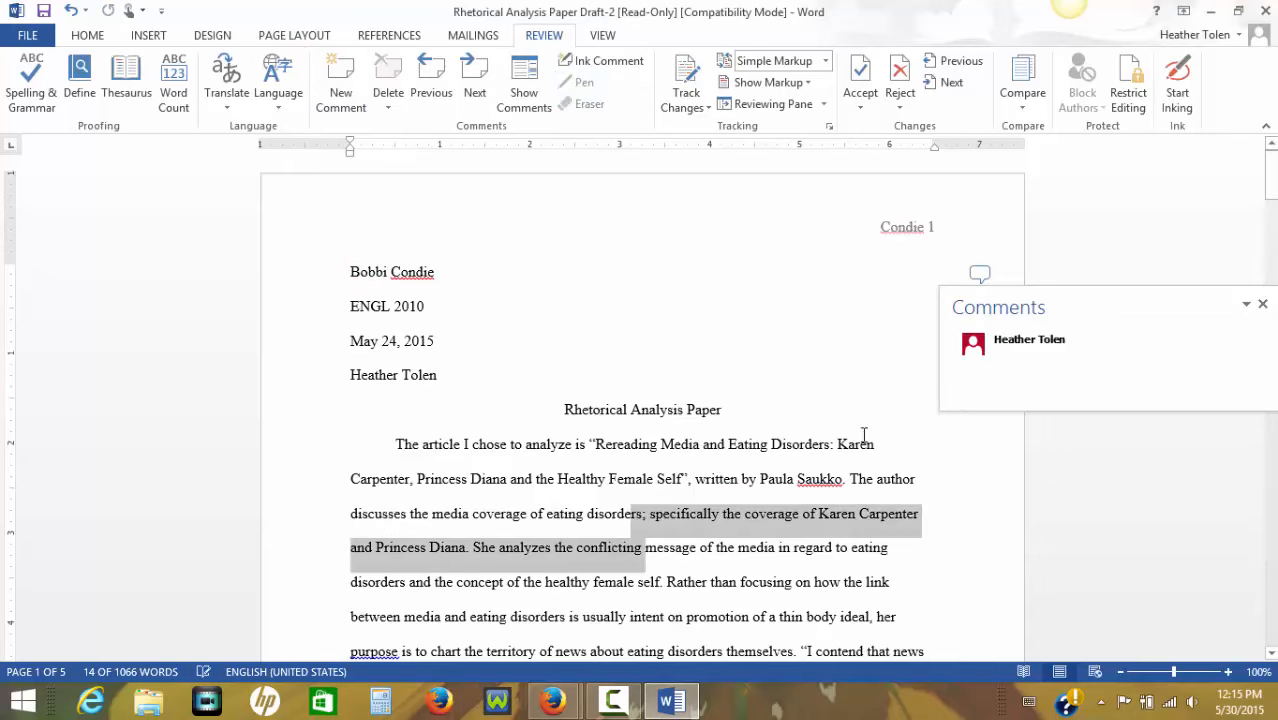
pyautogui.click(1263, 305)
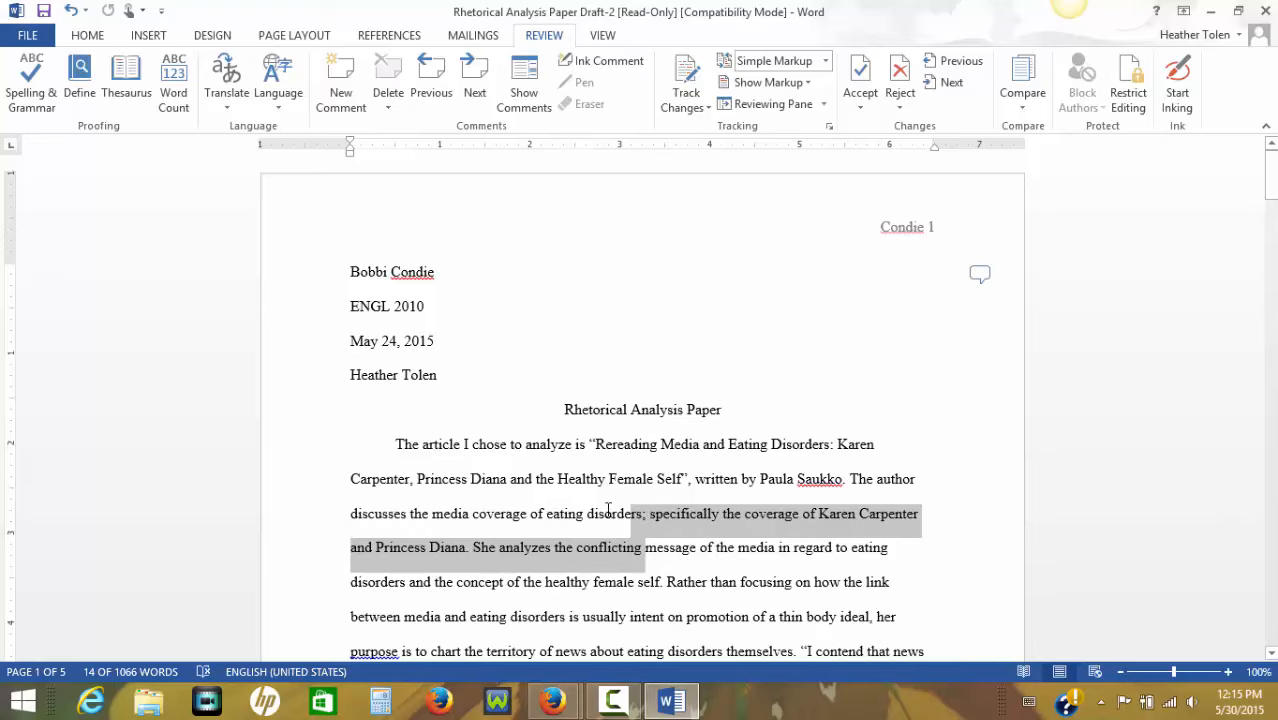
pyautogui.moveTo(511, 479); pyautogui.dragTo(656, 480)
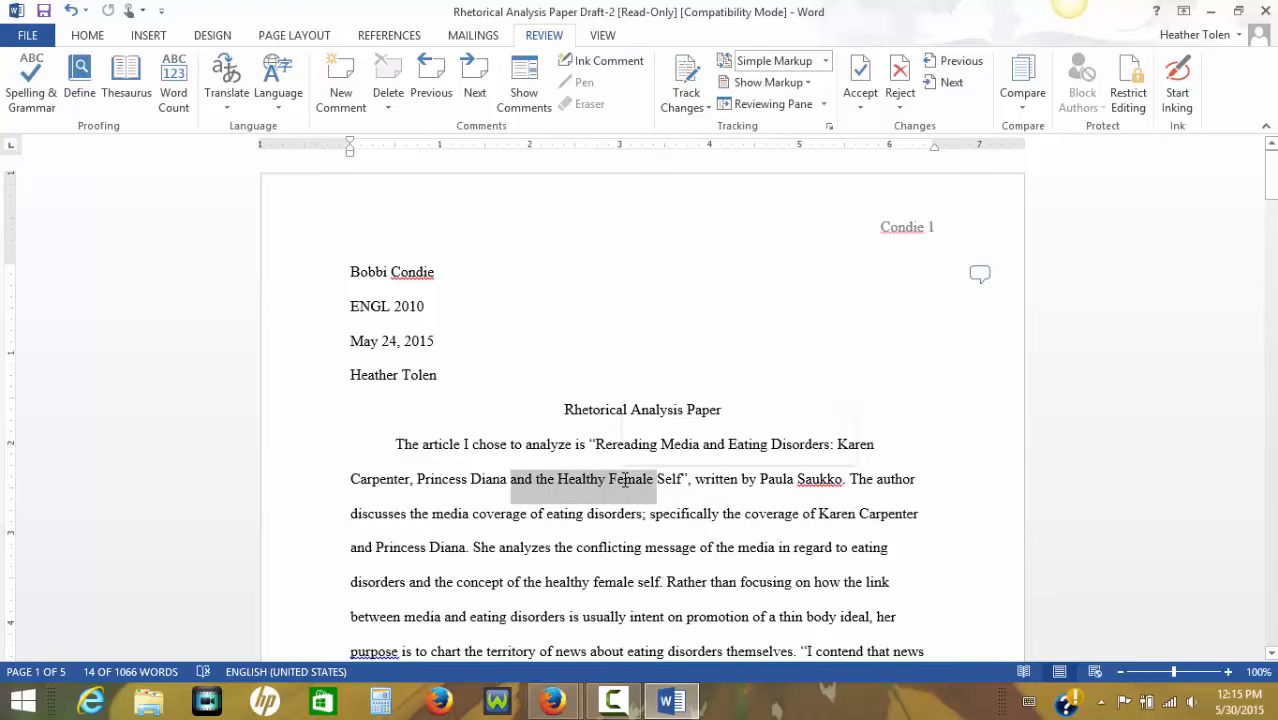
pyautogui.click(647, 548)
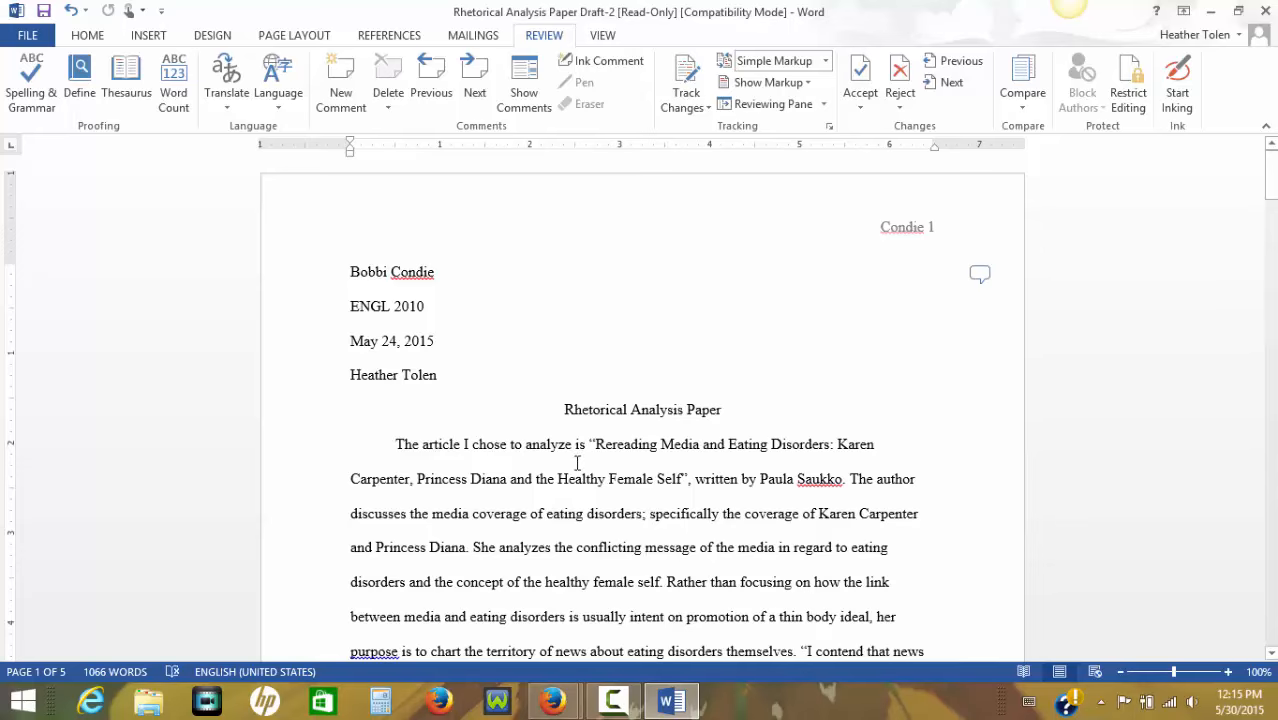
# Turn on Track Changes for the classmate's paper.
pyautogui.scroll(-10, 577, 463)
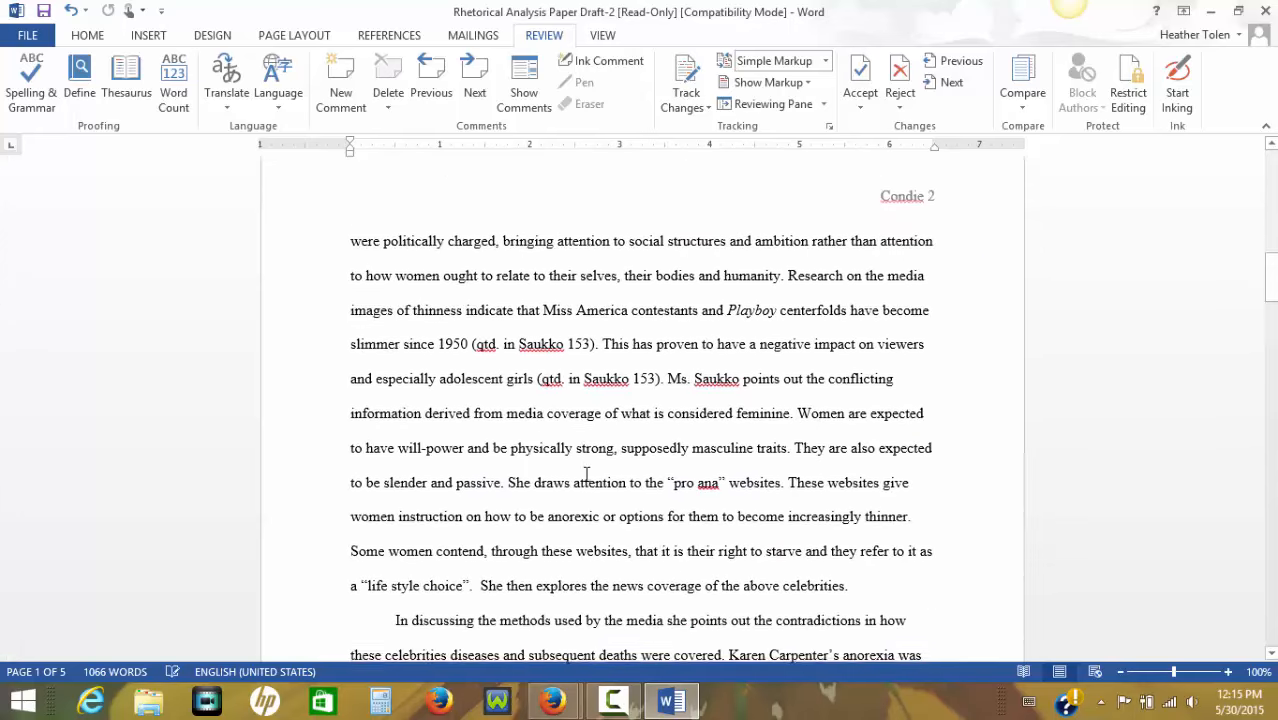
pyautogui.scroll(-8, 586, 474)
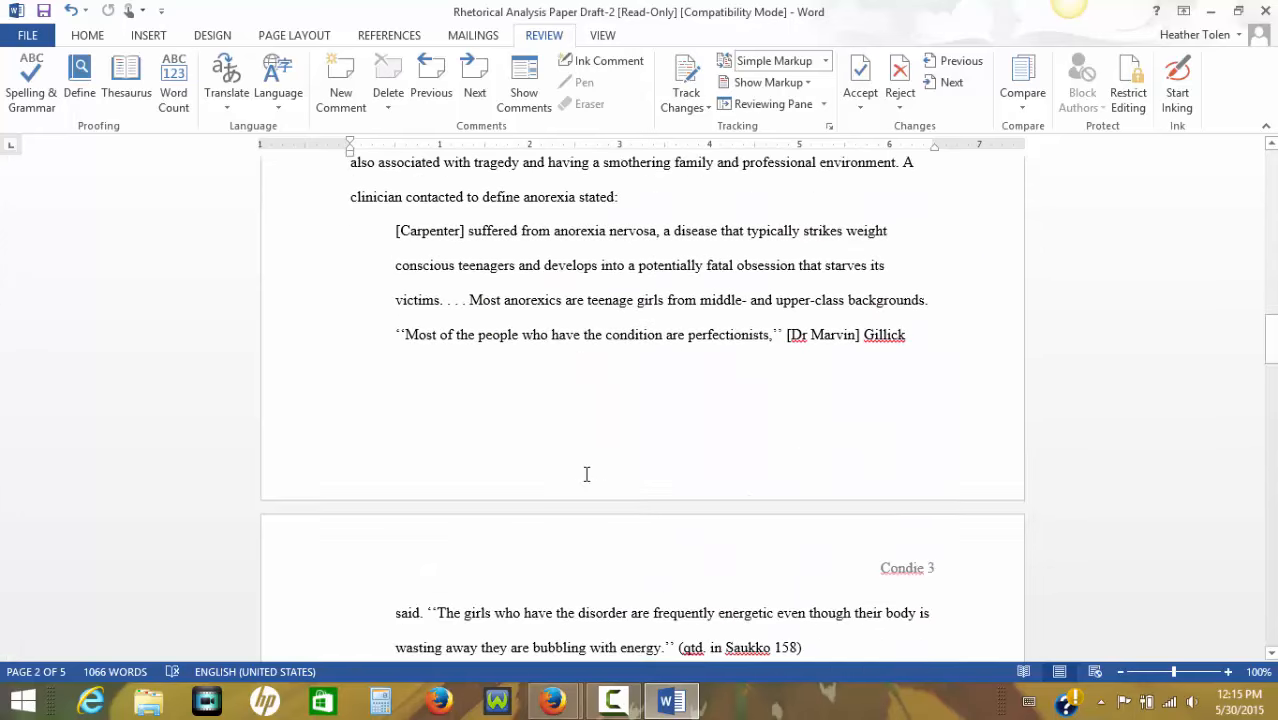
pyautogui.scroll(10, 586, 474)
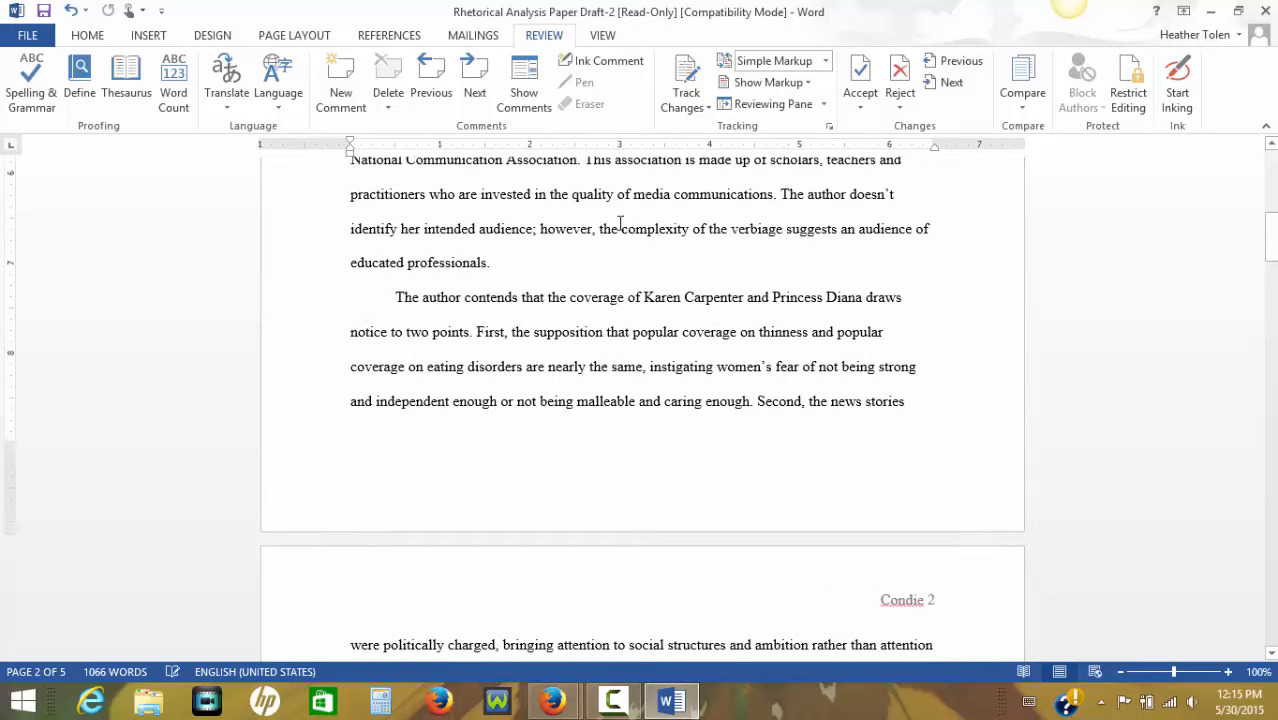
pyautogui.click(707, 107)
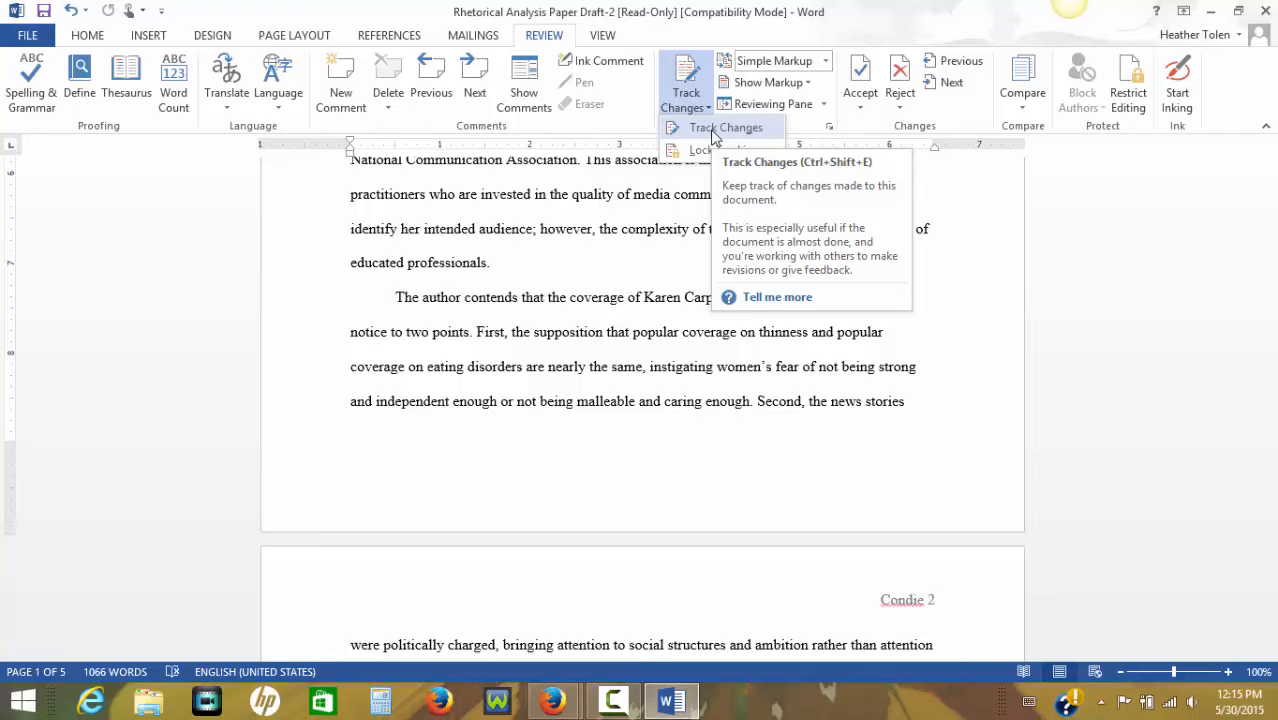
pyautogui.click(708, 131)
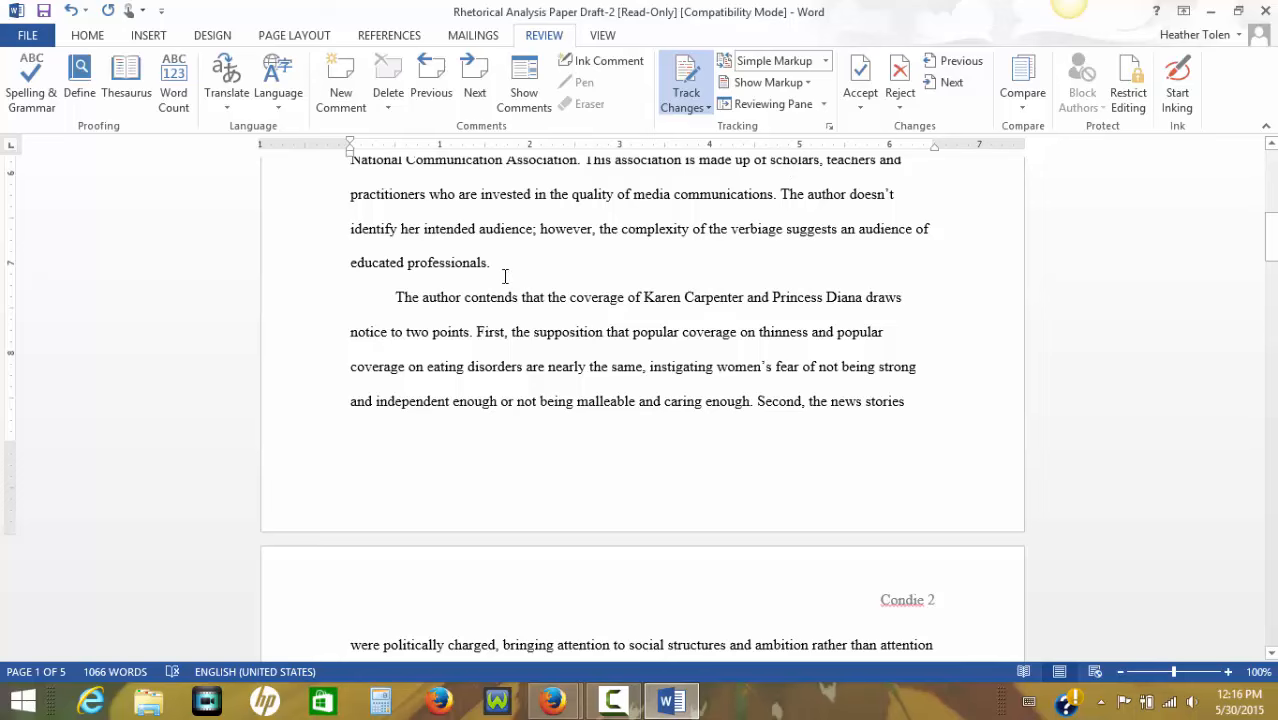
# Close the Word document without saving the changes and return to the Peer Review page in the browser.
pyautogui.scroll(10, 556, 234)
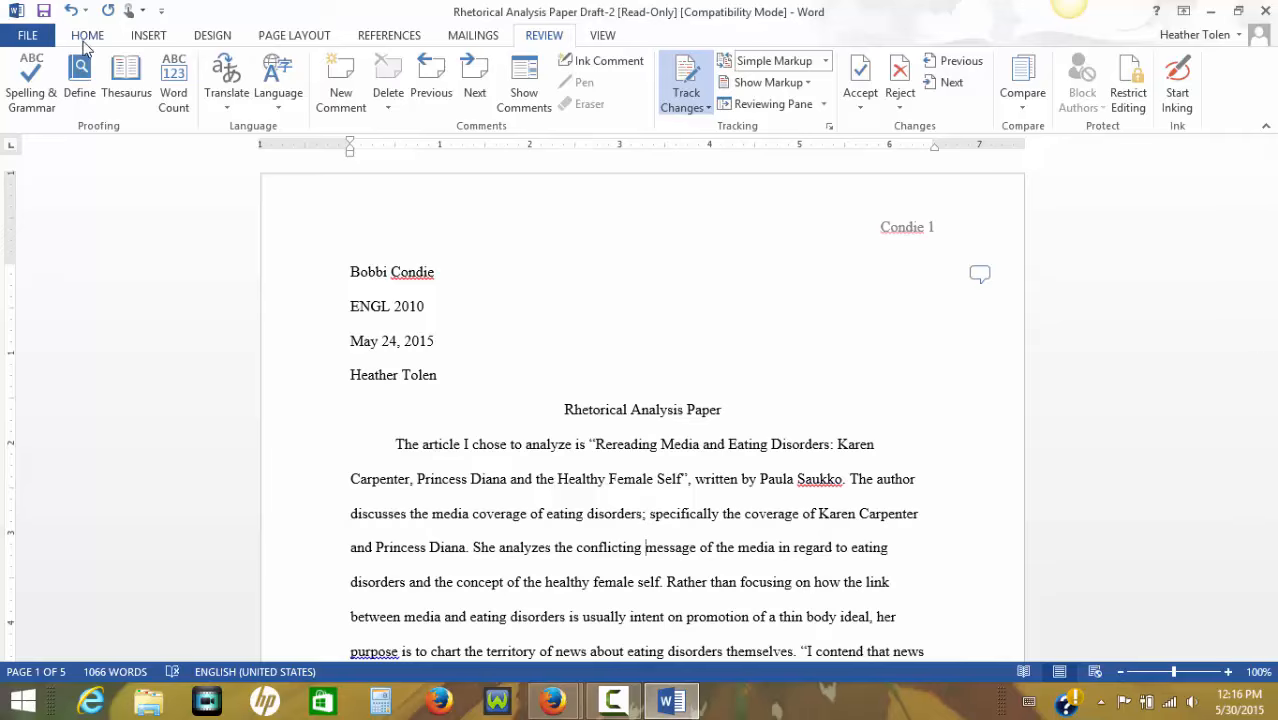
pyautogui.scroll(-8, 519, 469)
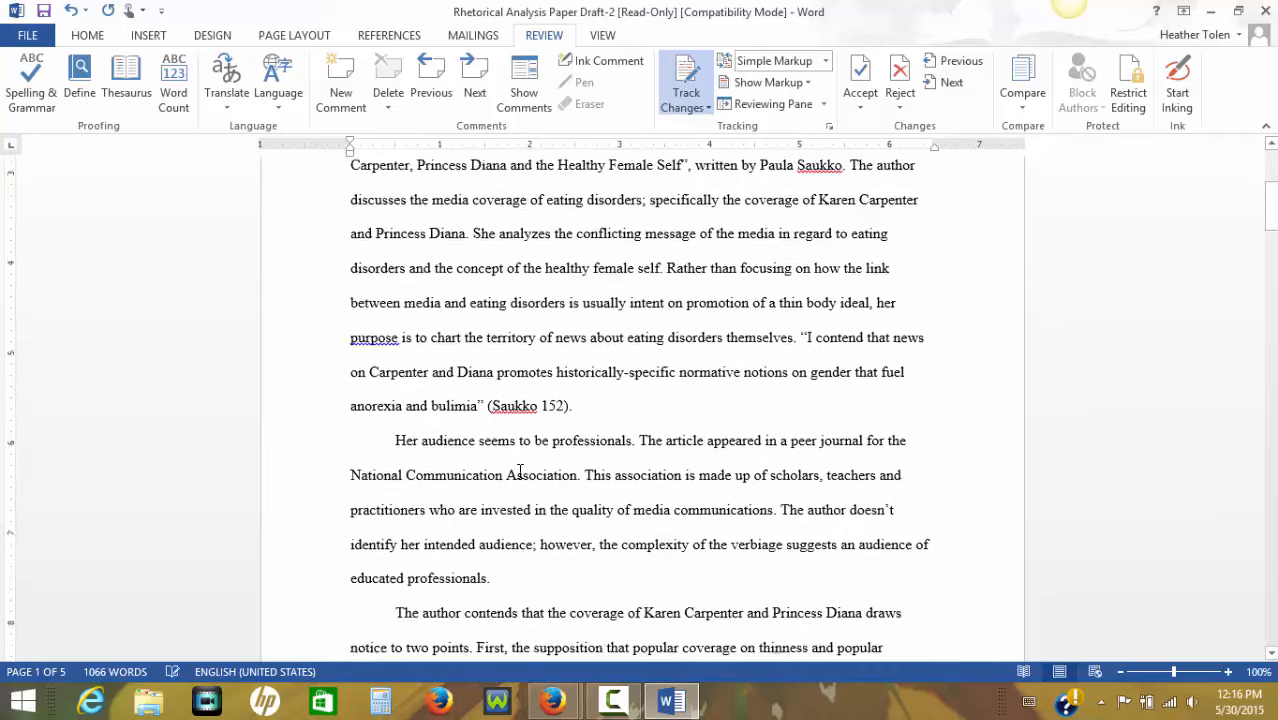
pyautogui.scroll(8, 519, 469)
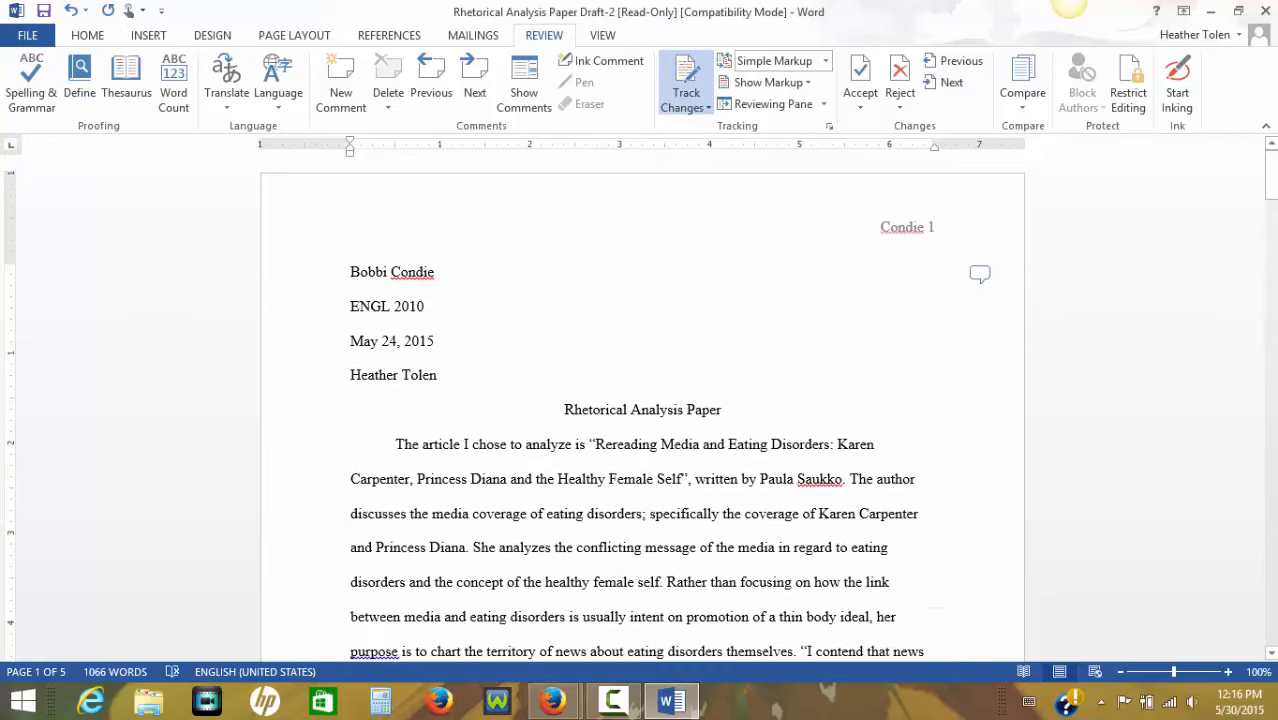
pyautogui.click(1263, 11)
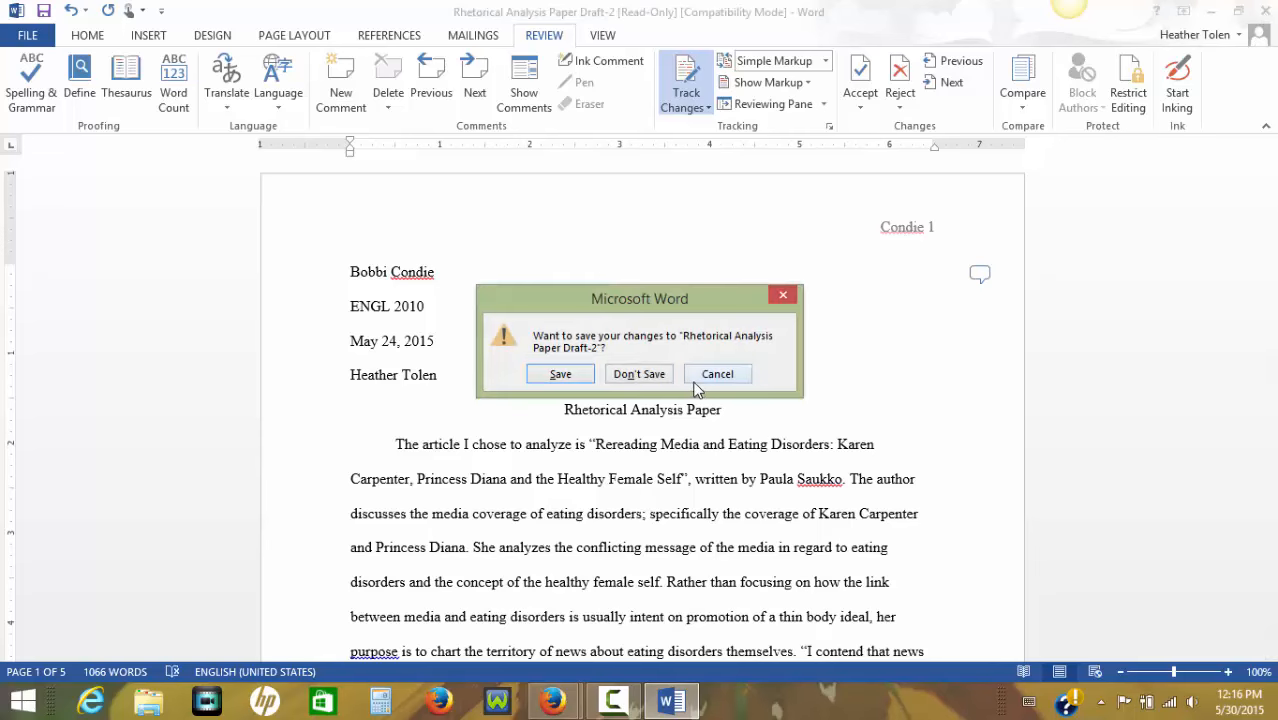
pyautogui.click(640, 374)
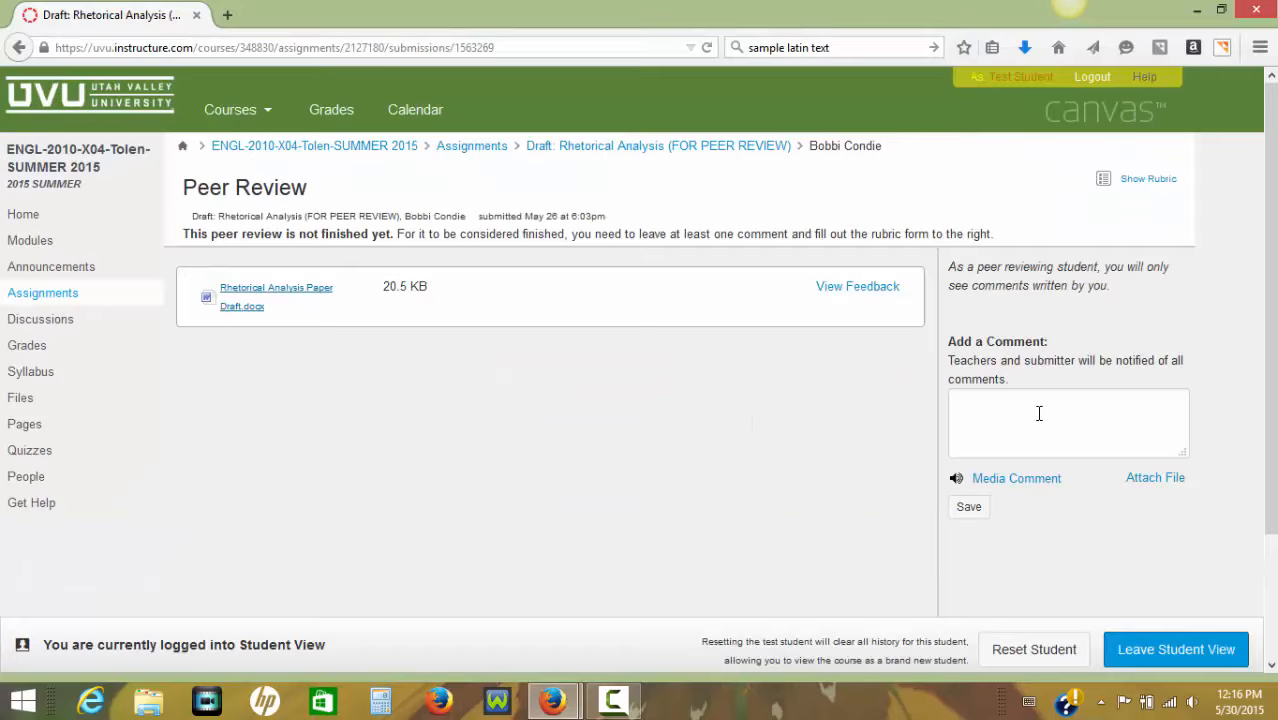
# Enter "Here is your paper" as the peer review comment and add a file attachment field to it.
pyautogui.click(994, 414)
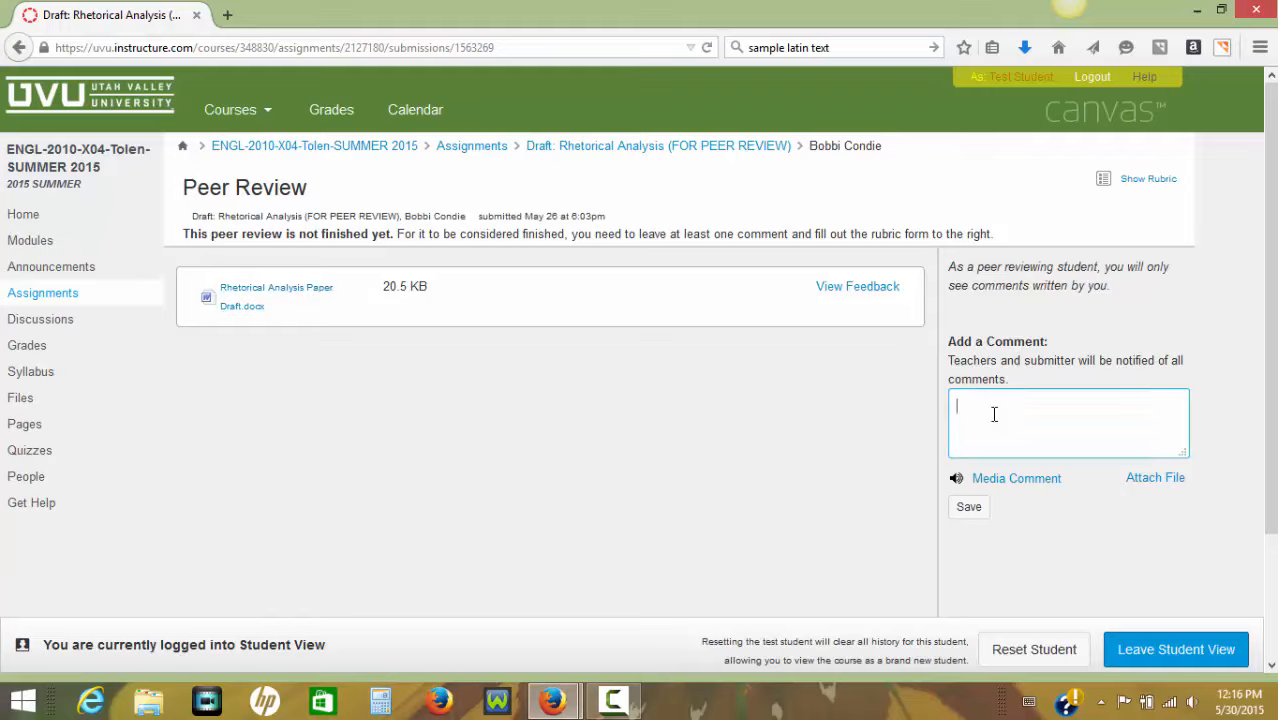
pyautogui.write('Here is your paper')
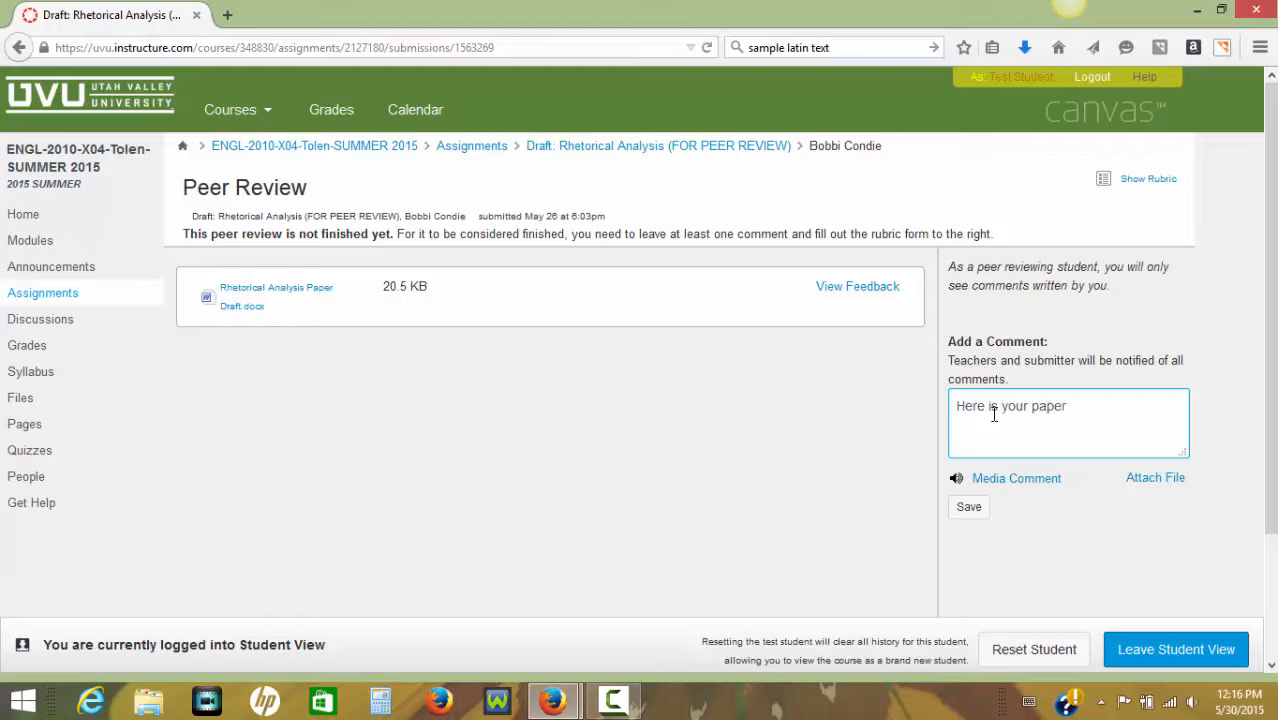
pyautogui.click(1152, 480)
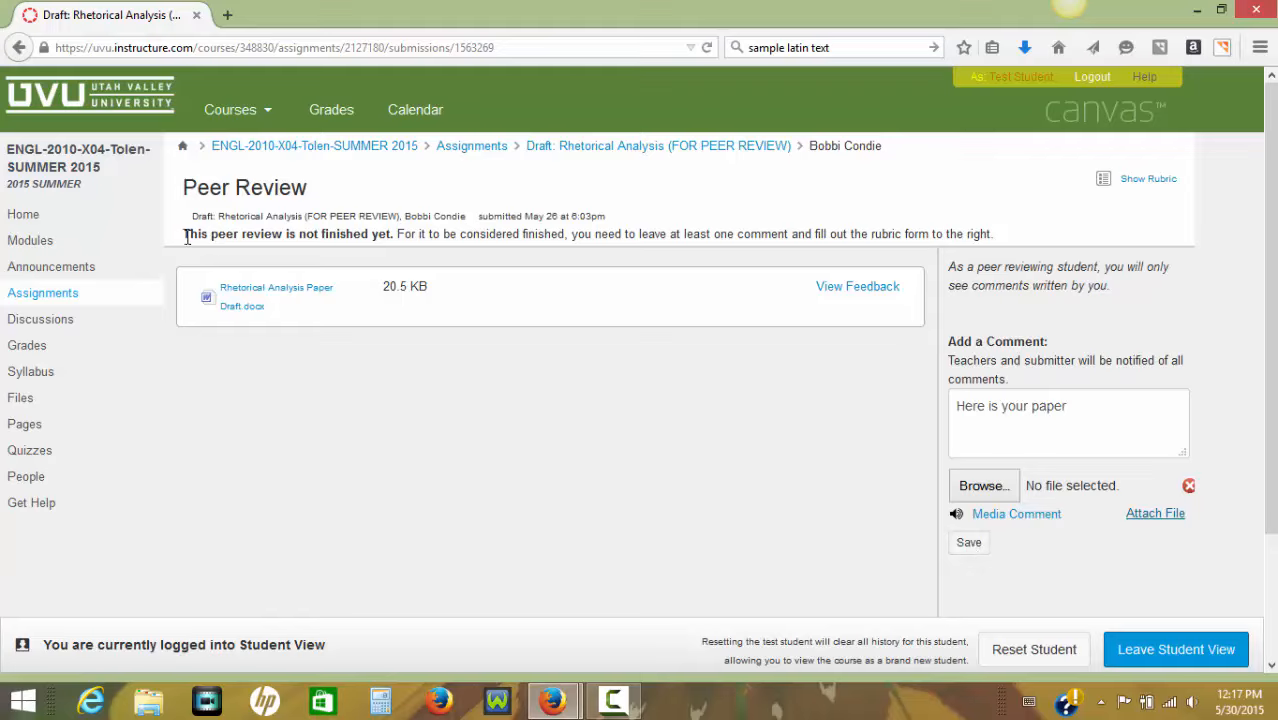
# Review the instructions for finishing the peer review and open the Peer Review Draft Rubric form.
pyautogui.moveTo(184, 233); pyautogui.dragTo(996, 234)
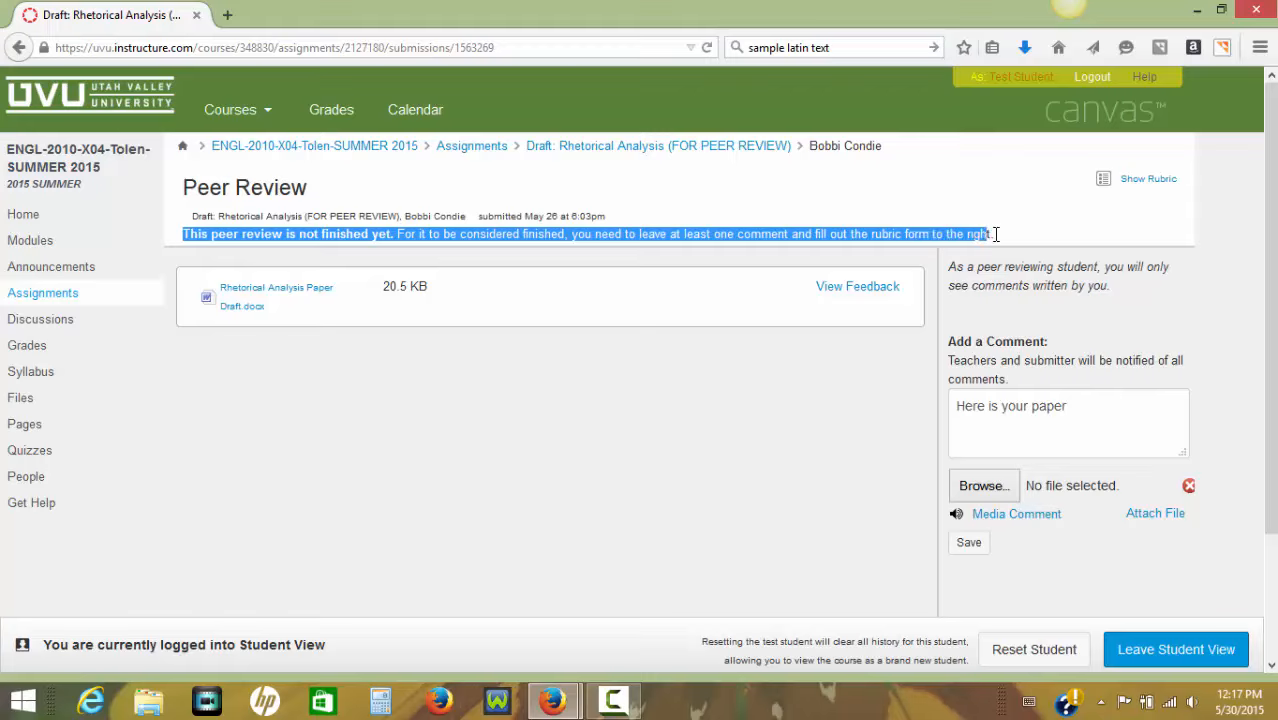
pyautogui.click(983, 235)
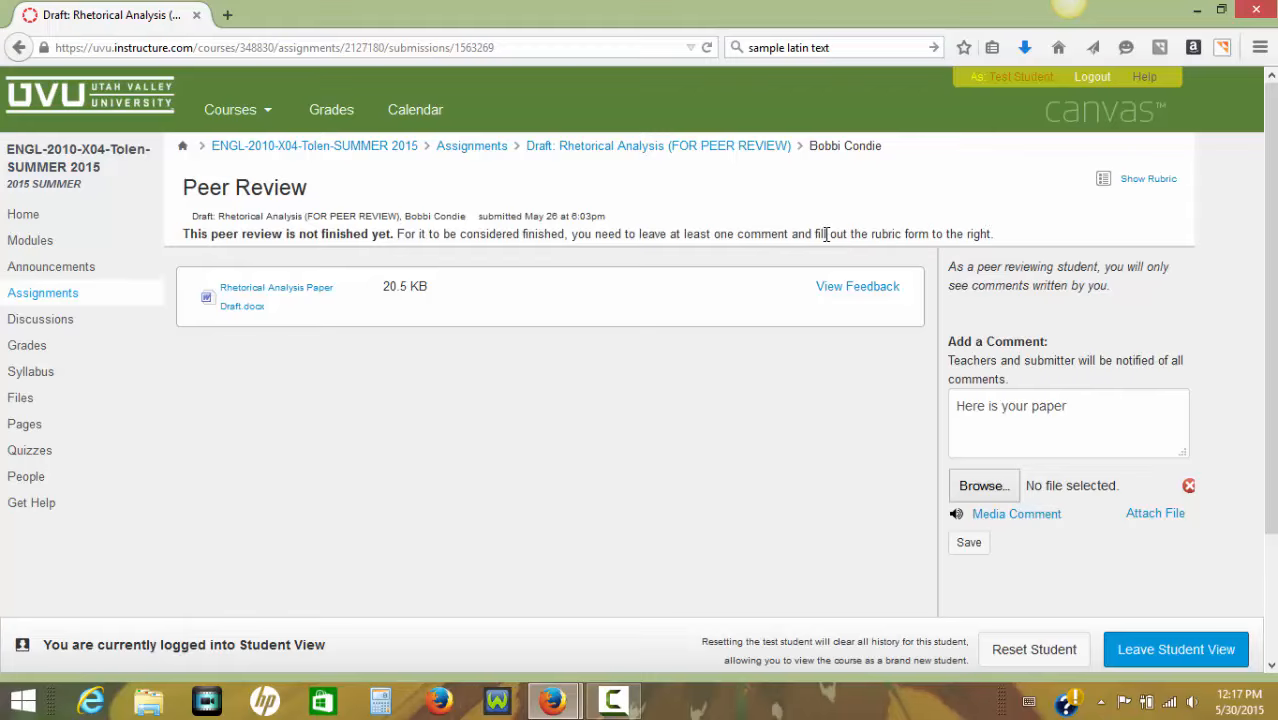
pyautogui.moveTo(815, 234); pyautogui.dragTo(988, 234)
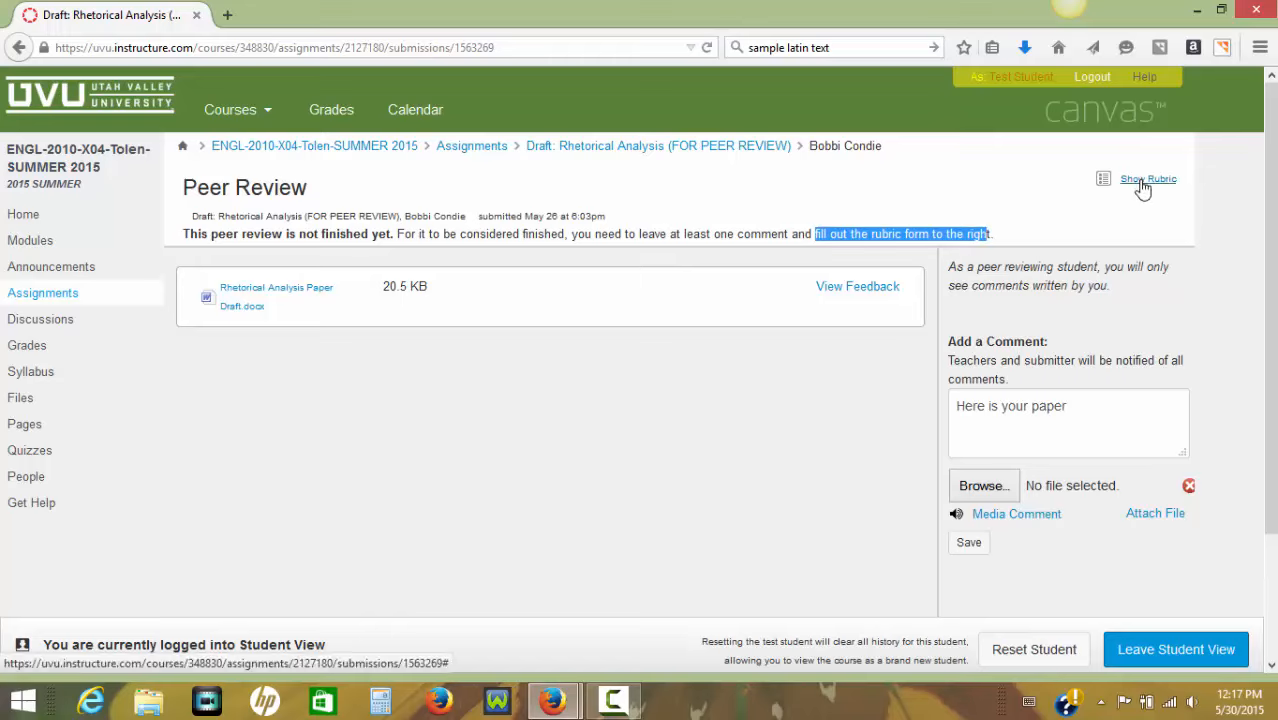
pyautogui.click(1143, 188)
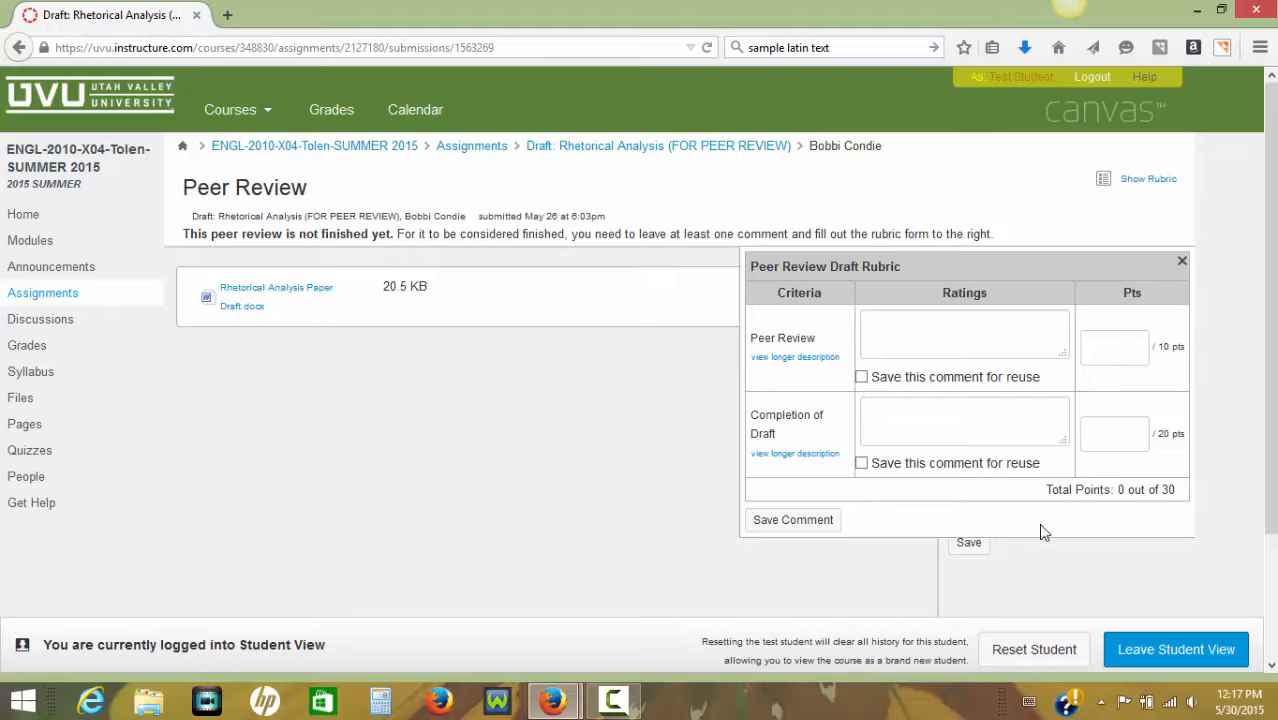
# Close the rubric form, open the feedback preview of the classmate's Rhetorical Analysis Paper Draft.docx and enlarge the preview window.
pyautogui.click(1182, 265)
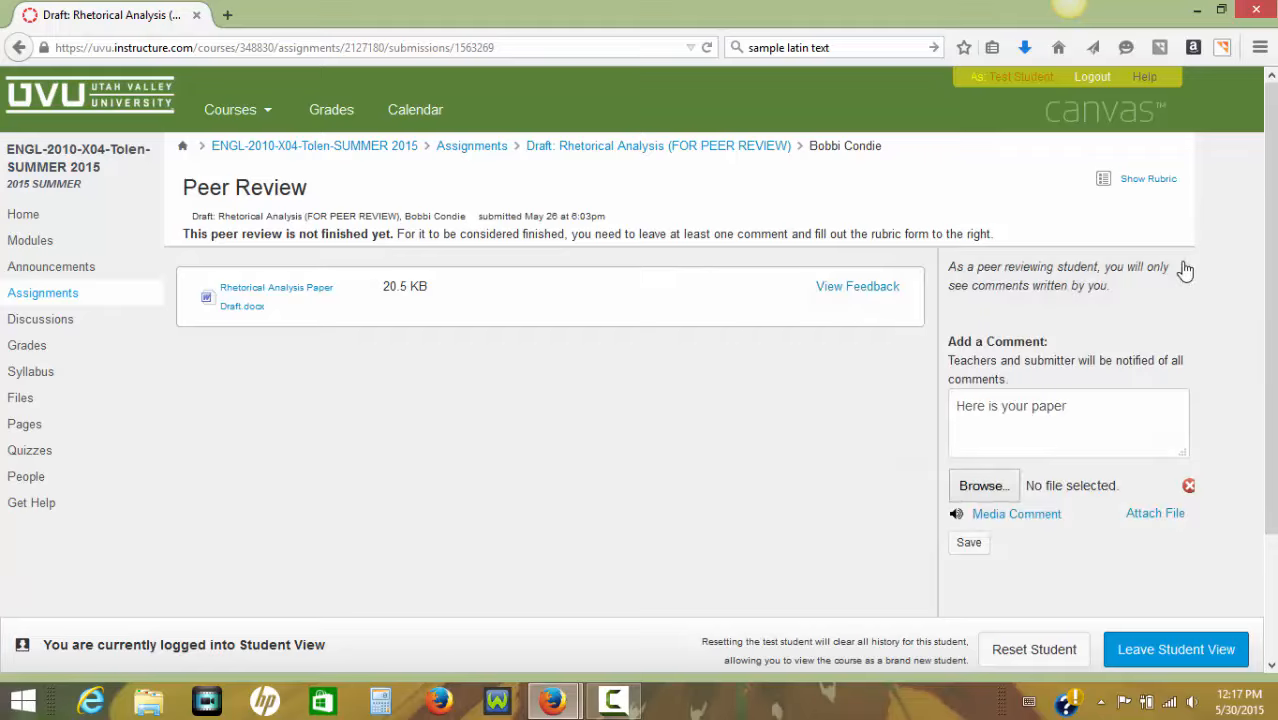
pyautogui.click(1123, 417)
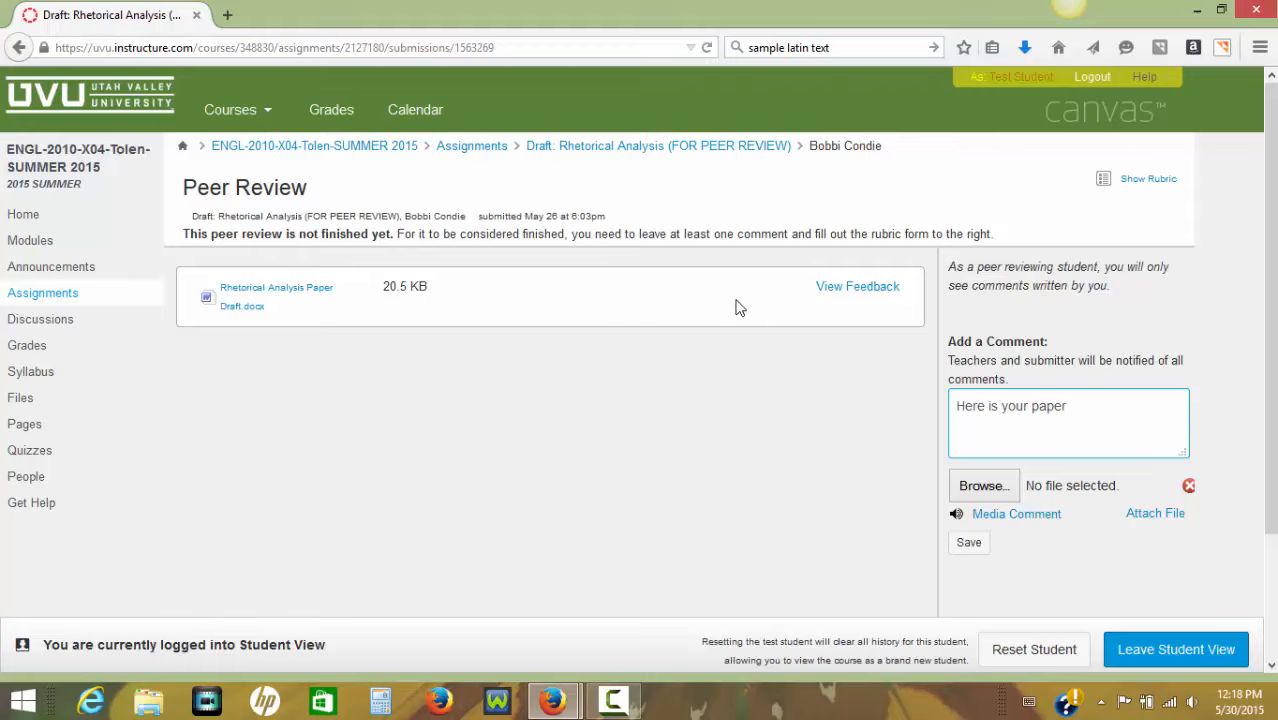
pyautogui.click(858, 288)
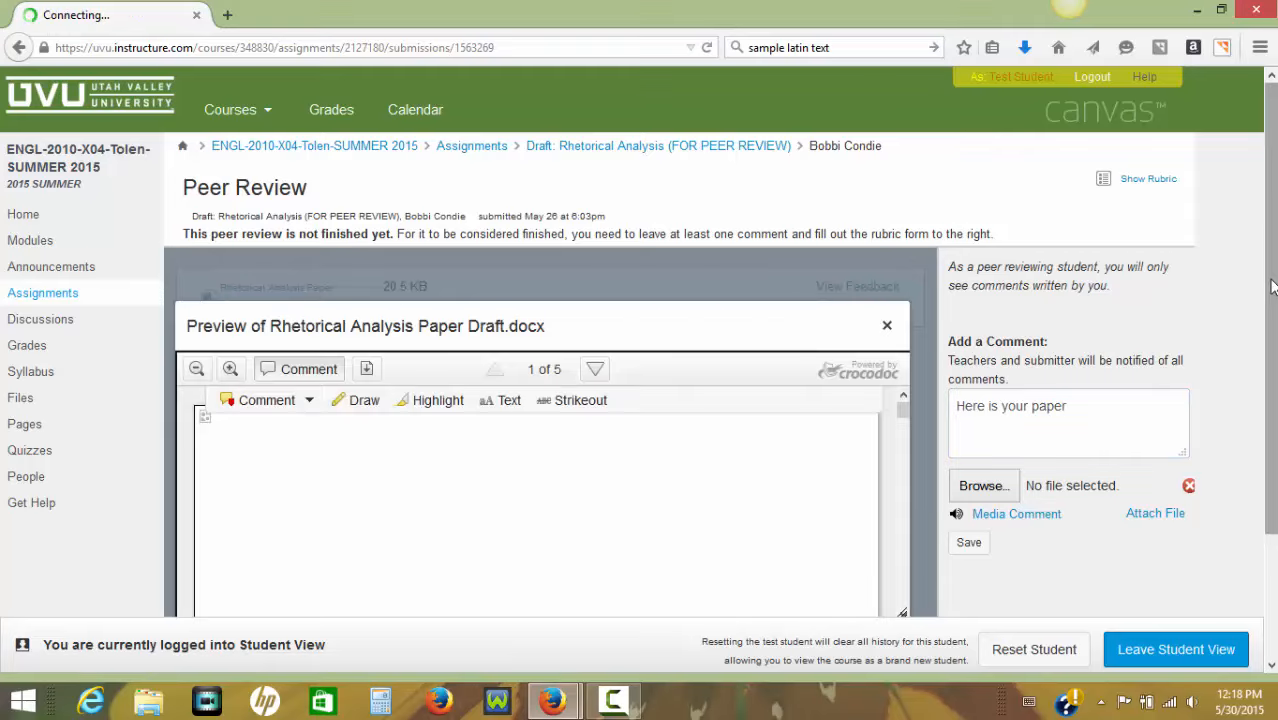
pyautogui.scroll(-3, 724, 418)
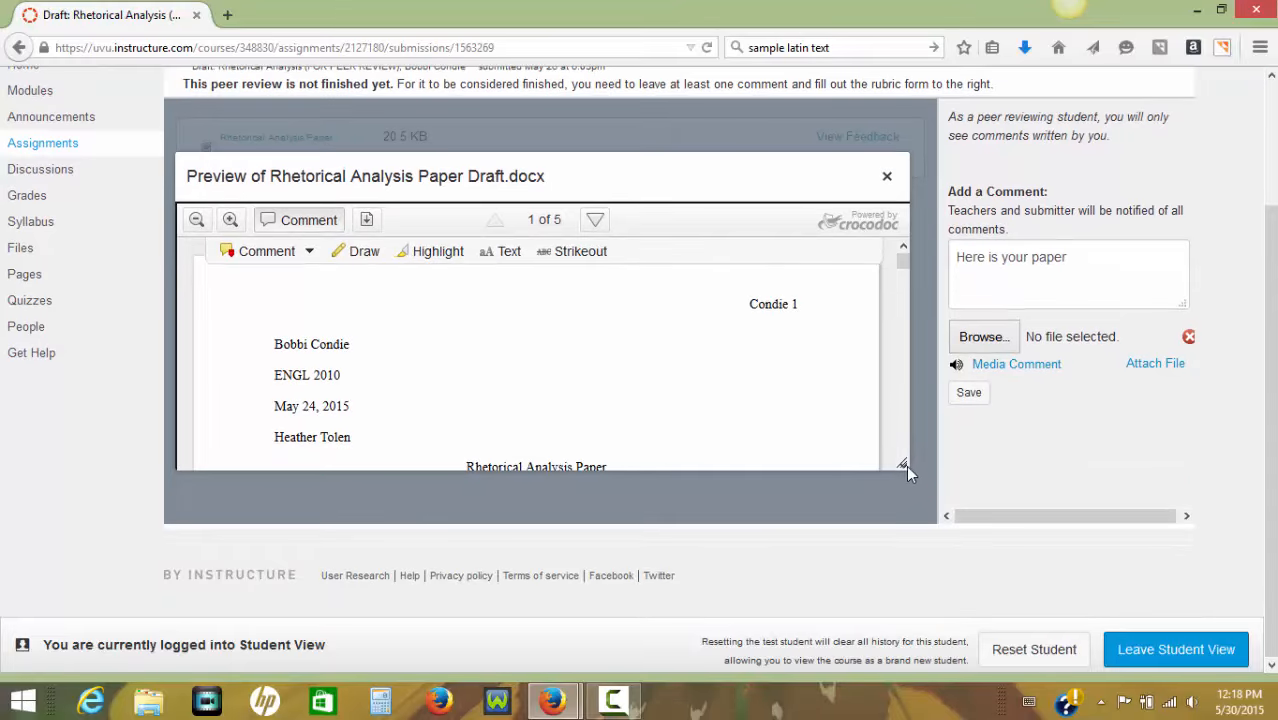
pyautogui.moveTo(902, 464); pyautogui.dragTo(949, 521)
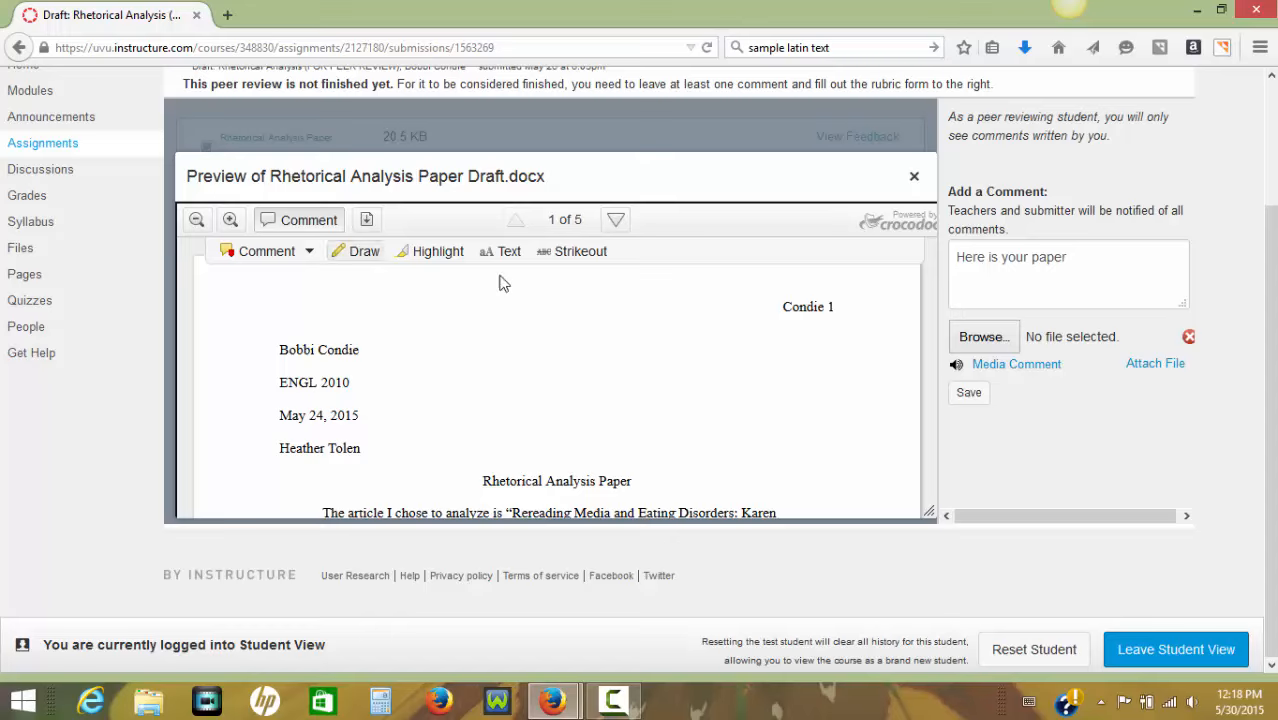
# Strike out "She analyzes the" in the first paragraph and enter "She analyzed" as its replacement text.
pyautogui.click(572, 253)
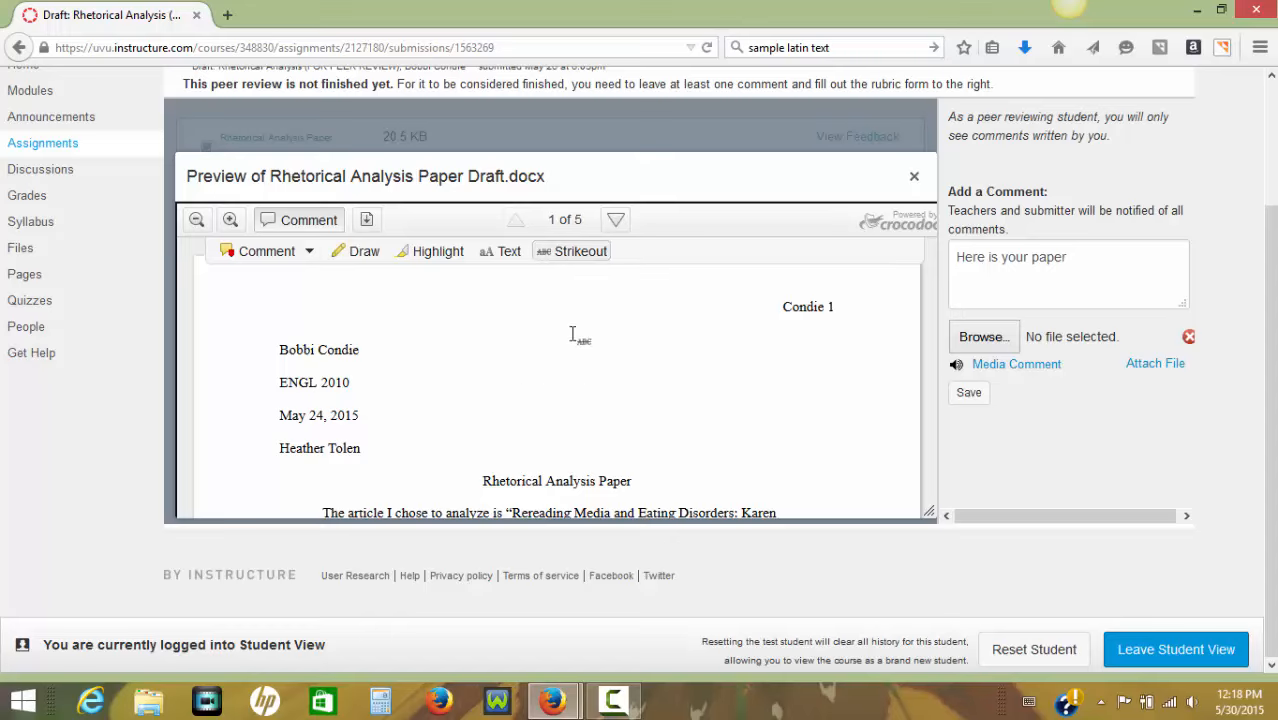
pyautogui.scroll(-2, 572, 334)
pyautogui.scroll(-3, 572, 334)
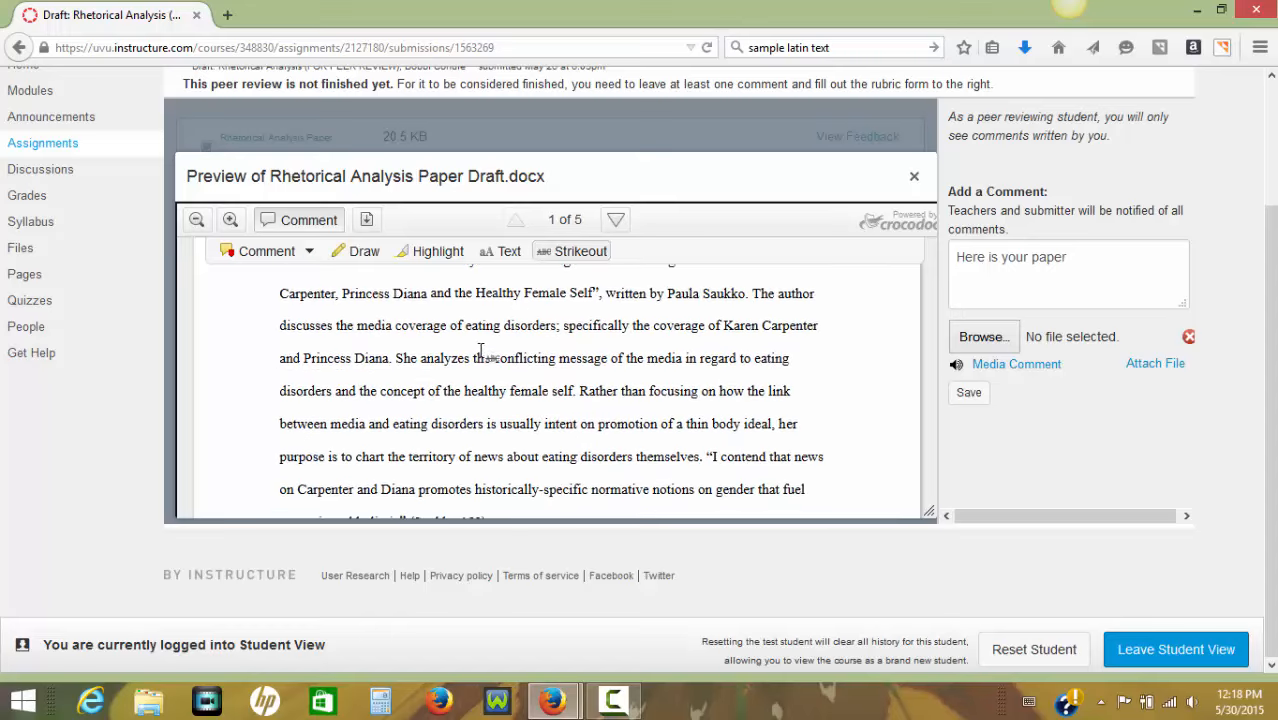
pyautogui.moveTo(396, 360); pyautogui.dragTo(497, 362)
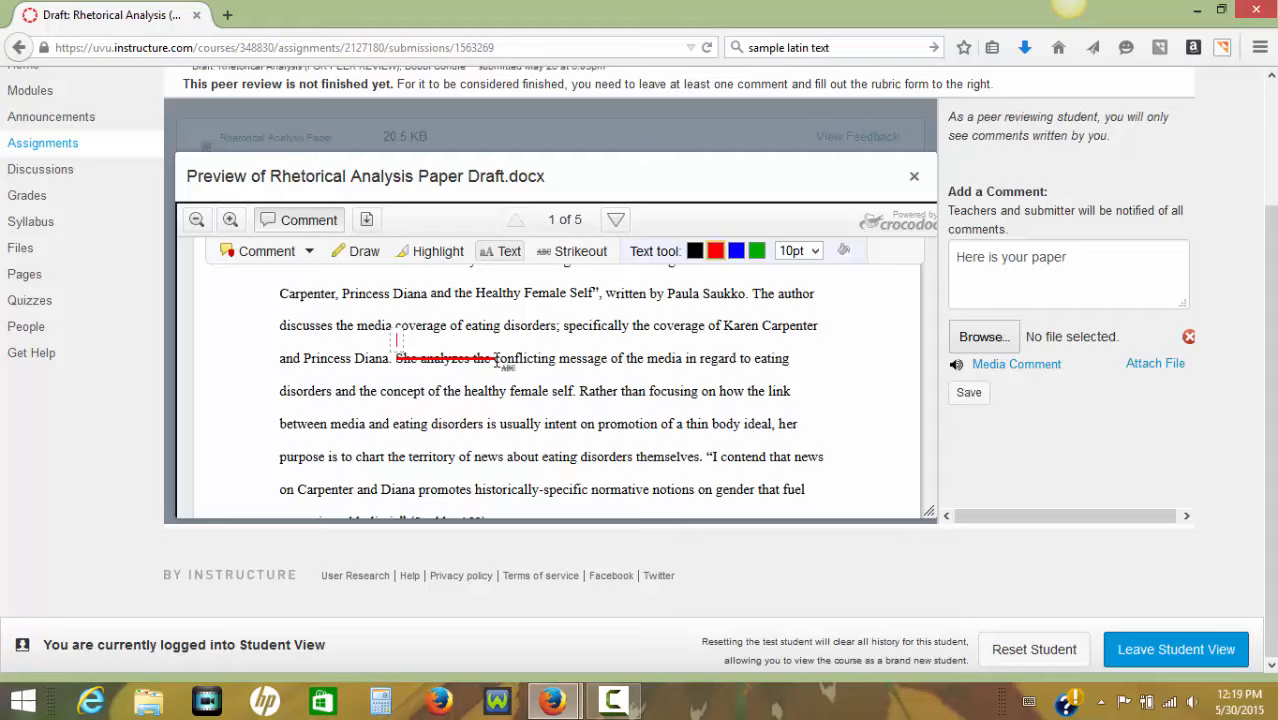
pyautogui.write('She anayzed')
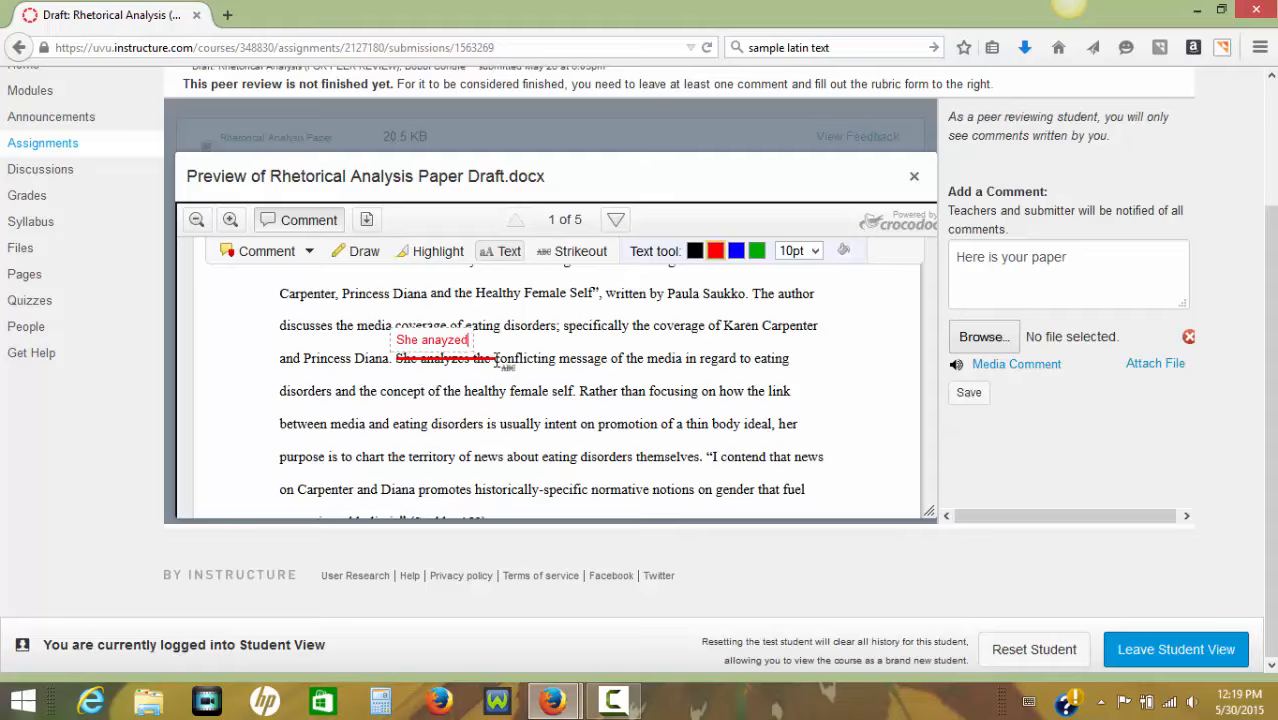
pyautogui.press('BackSpace')
pyautogui.press('BackSpace')
pyautogui.press('BackSpace')
pyautogui.press('BackSpace')
pyautogui.write('lyzed')
# Delete the replacement text and remove the strikeout from "She analyzes the" in the first paragraph.
pyautogui.press('BackSpace')
pyautogui.press('BackSpace')
pyautogui.press('BackSpace')
pyautogui.press('BackSpace')
pyautogui.press('BackSpace')
pyautogui.press('BackSpace')
pyautogui.press('BackSpace')
pyautogui.press('BackSpace')
pyautogui.press('BackSpace')
pyautogui.press('BackSpace')
pyautogui.press('BackSpace')
pyautogui.press('BackSpace')
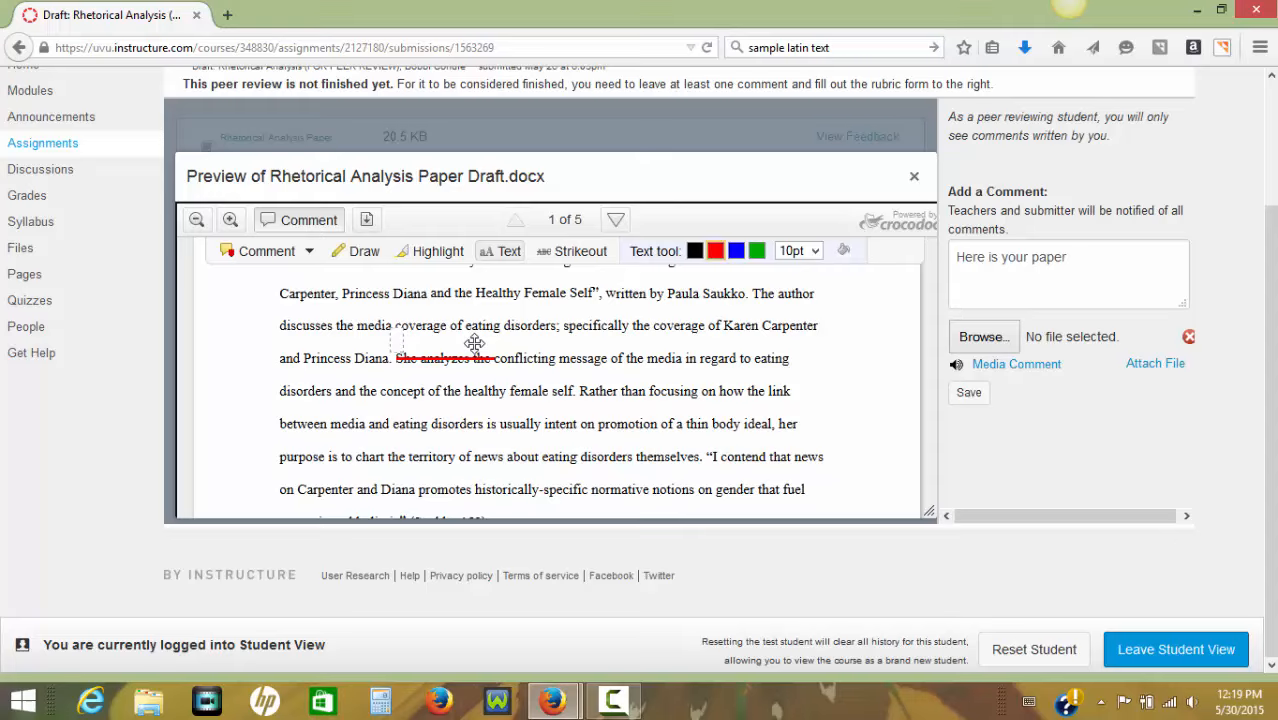
pyautogui.click(443, 356)
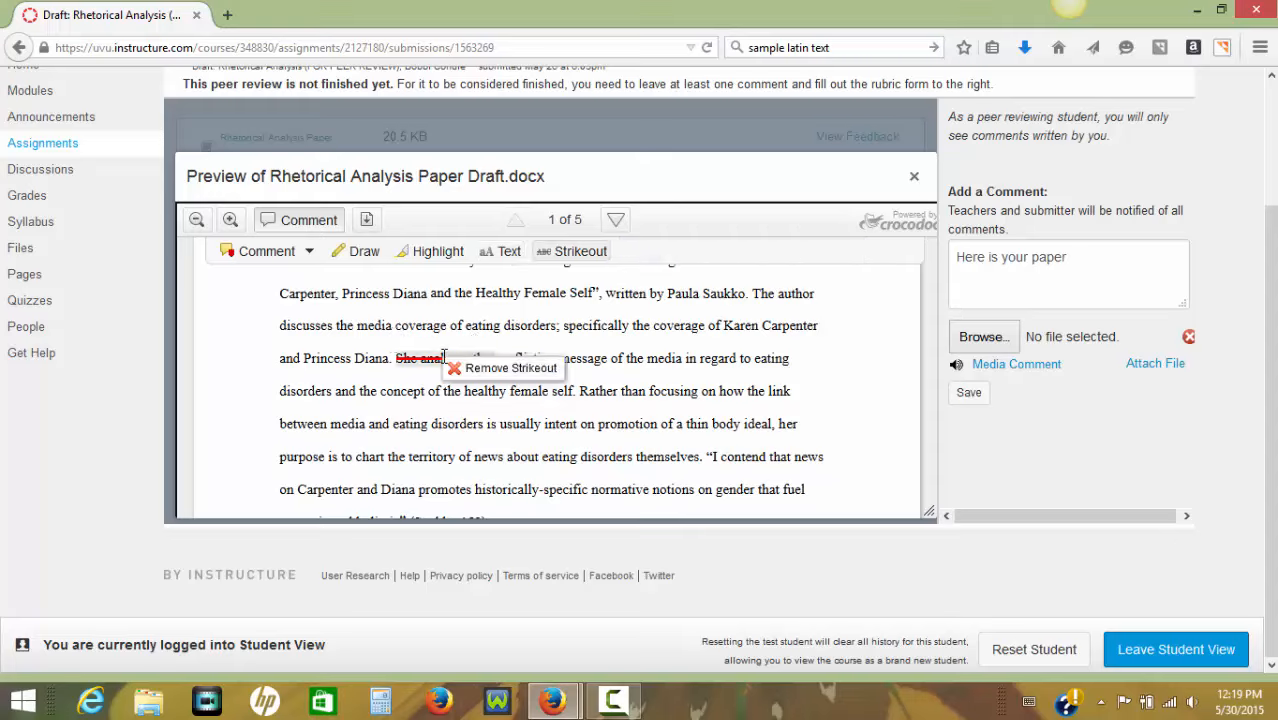
pyautogui.click(490, 377)
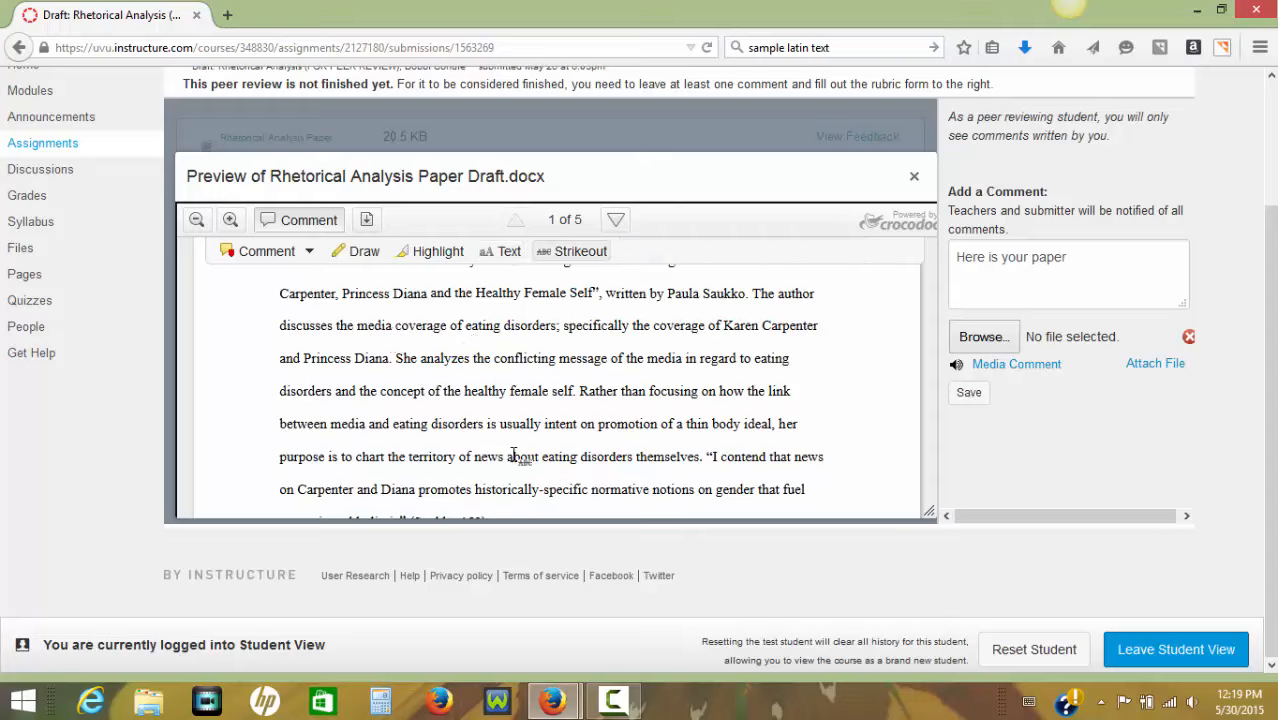
# Add a text note above the paper's title that greets the classmate by first name and continues "--thanks for letting me review your paper!".
pyautogui.scroll(3, 516, 450)
pyautogui.scroll(3, 516, 450)
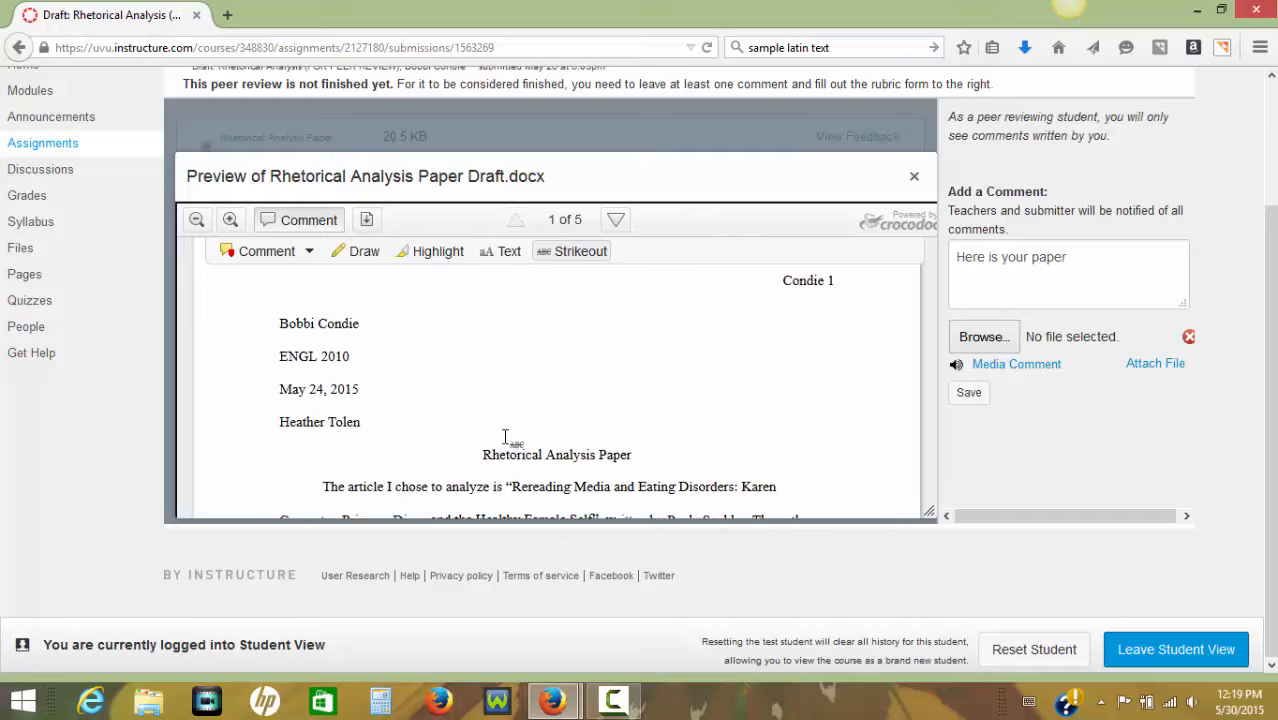
pyautogui.click(503, 256)
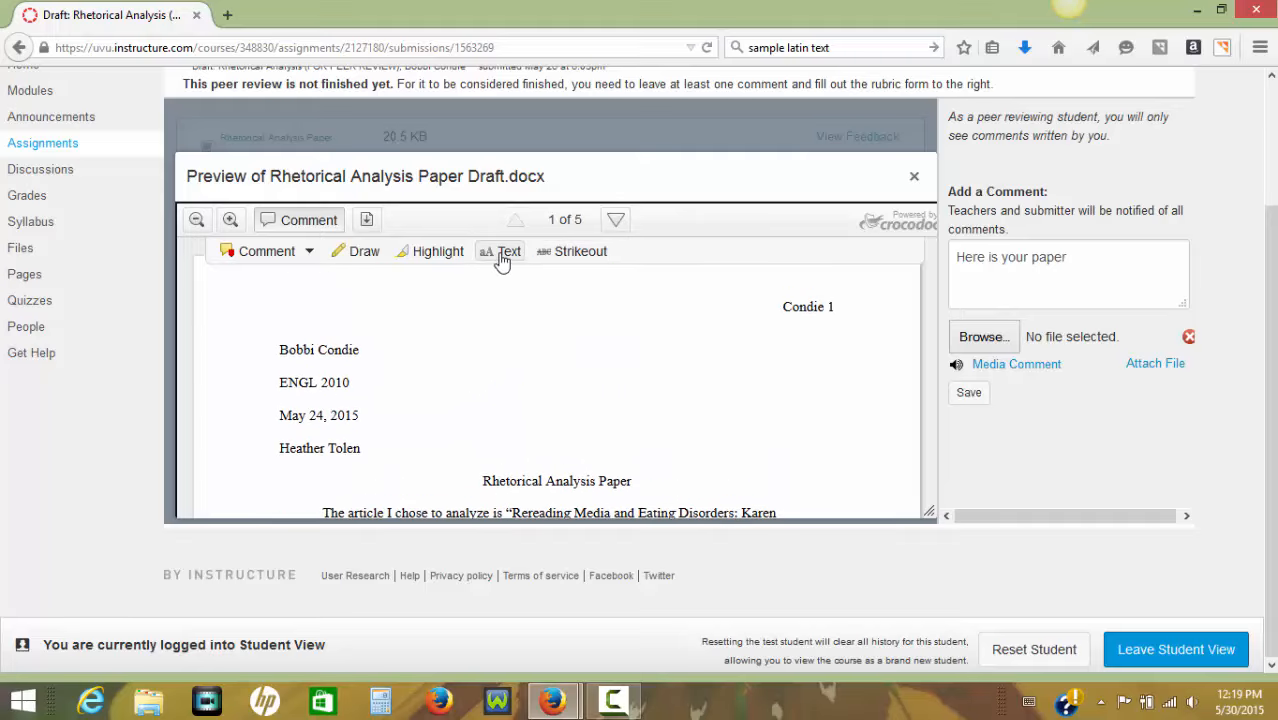
pyautogui.click(436, 445)
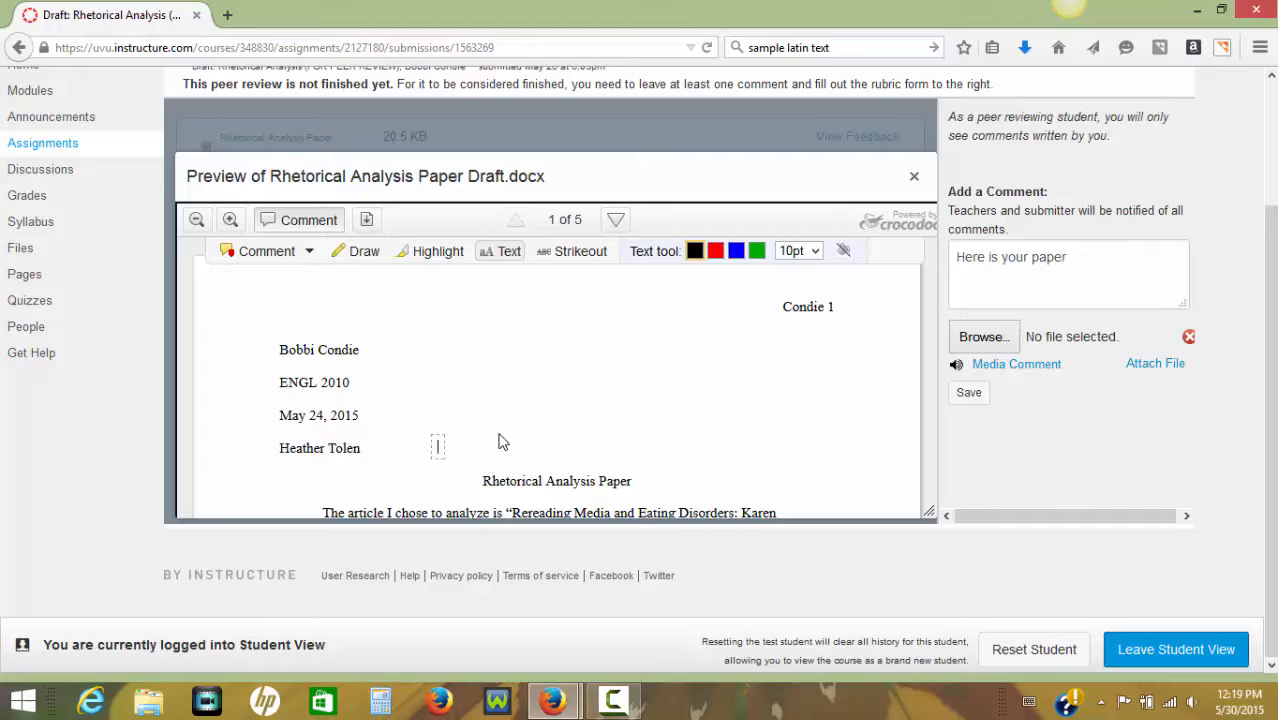
pyautogui.write('Hi Bobbi--thanks for letting me r')
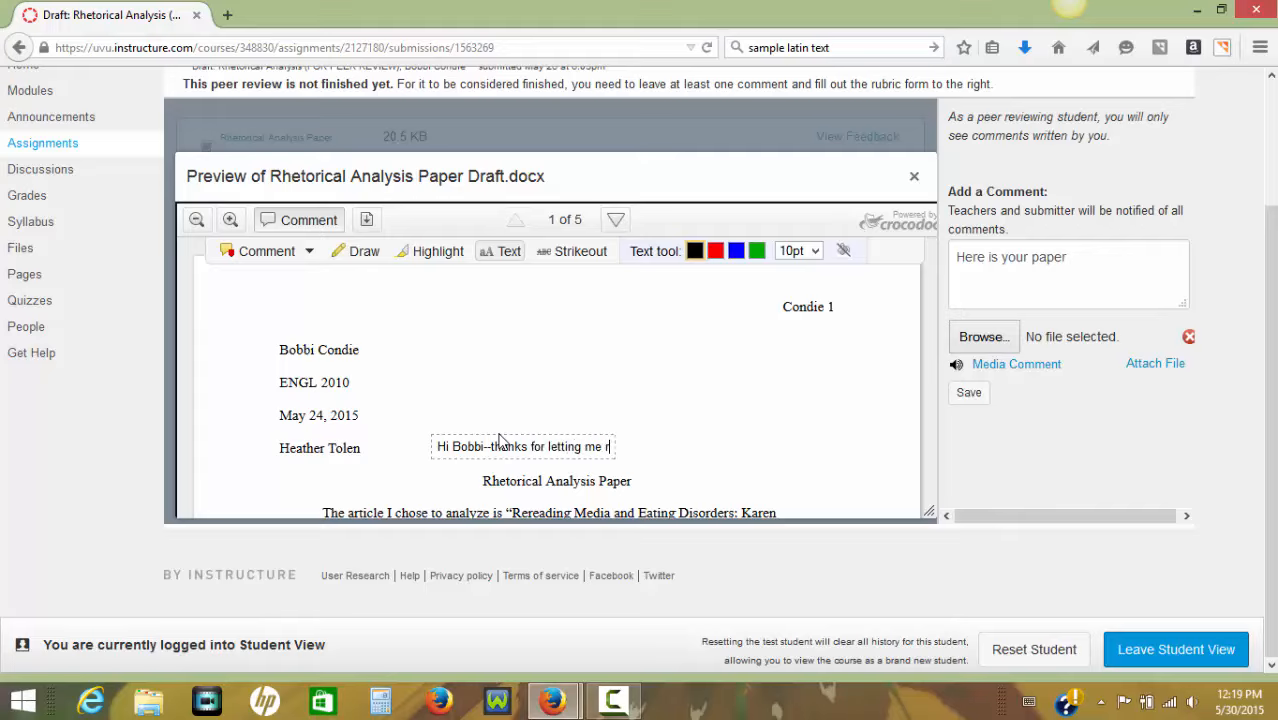
pyautogui.write('eview your paper!')
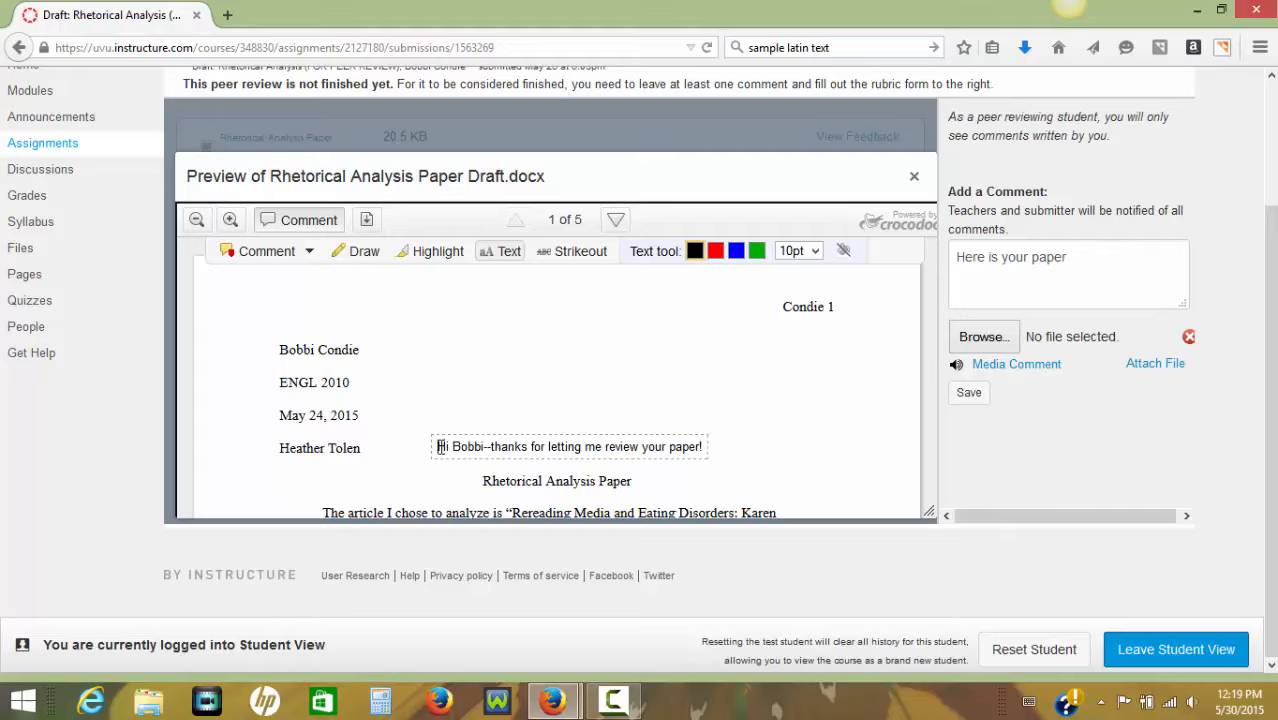
# Format the thank-you note in green at 18pt and move it up beside the course and date lines.
pyautogui.moveTo(439, 446); pyautogui.dragTo(704, 446)
pyautogui.click(757, 250)
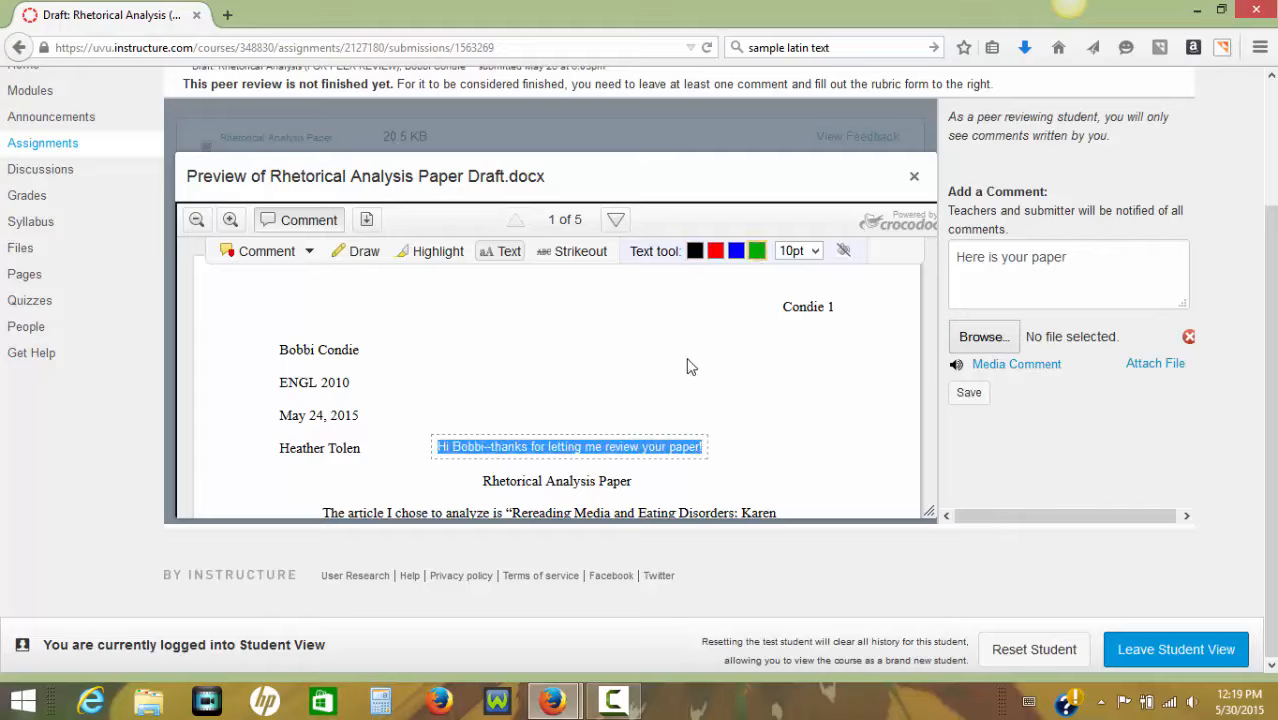
pyautogui.click(627, 430)
pyautogui.click(600, 448)
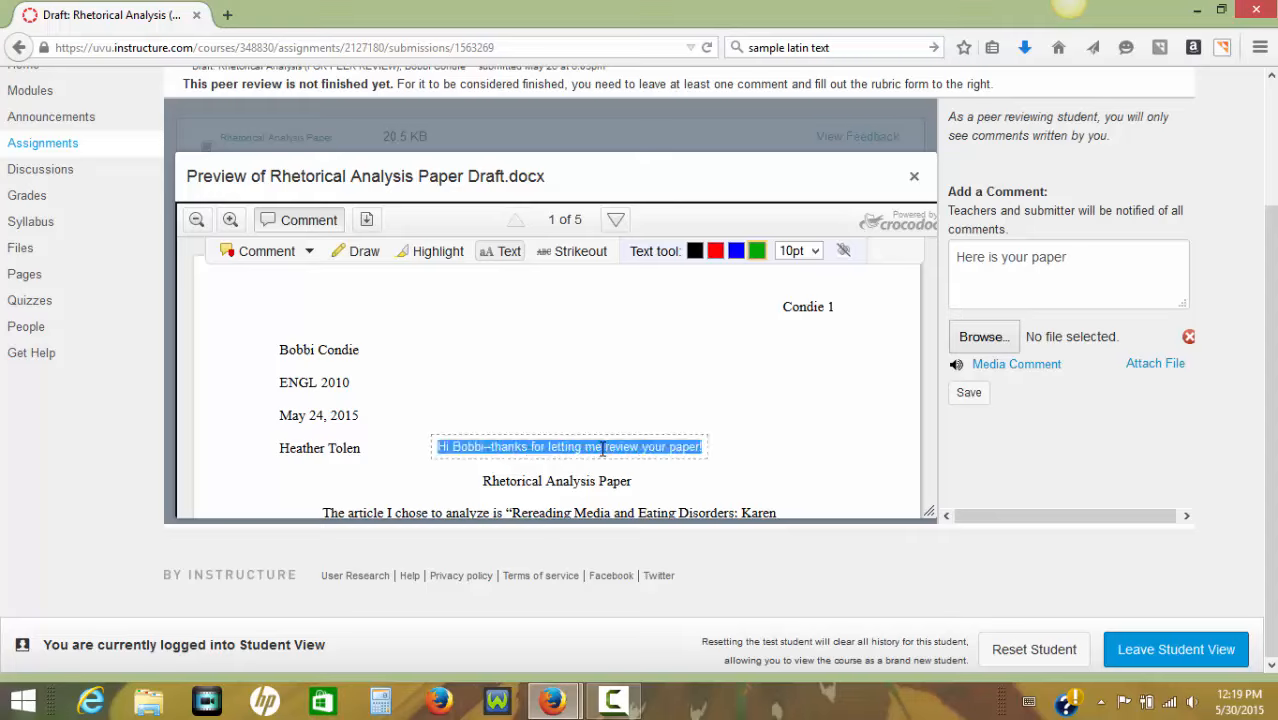
pyautogui.click(816, 254)
pyautogui.click(793, 333)
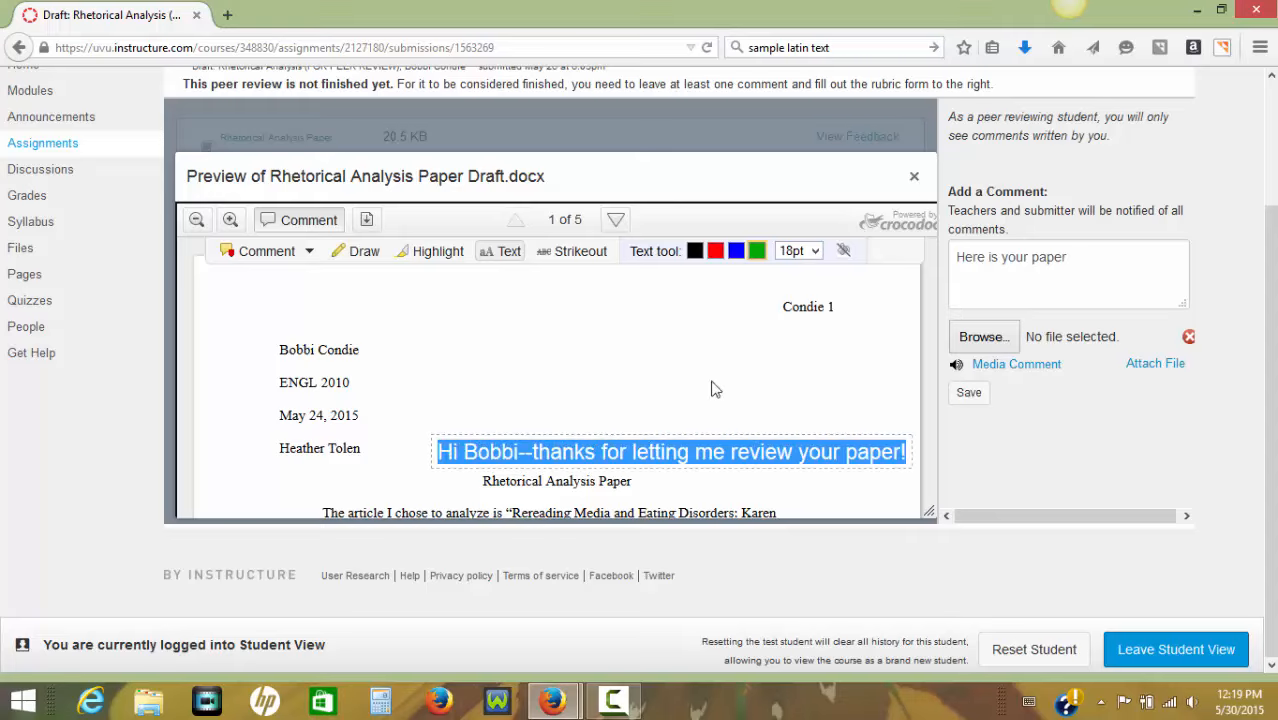
pyautogui.click(666, 449)
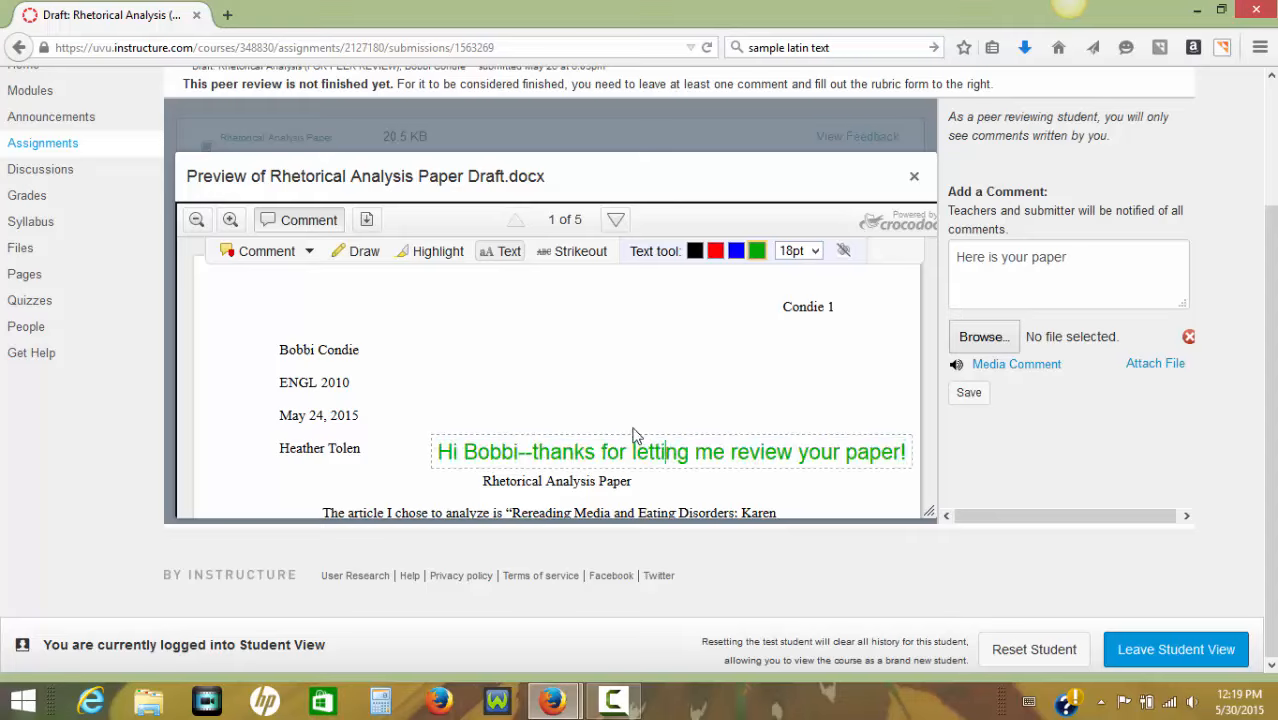
pyautogui.moveTo(496, 425); pyautogui.dragTo(447, 371)
pyautogui.click(498, 433)
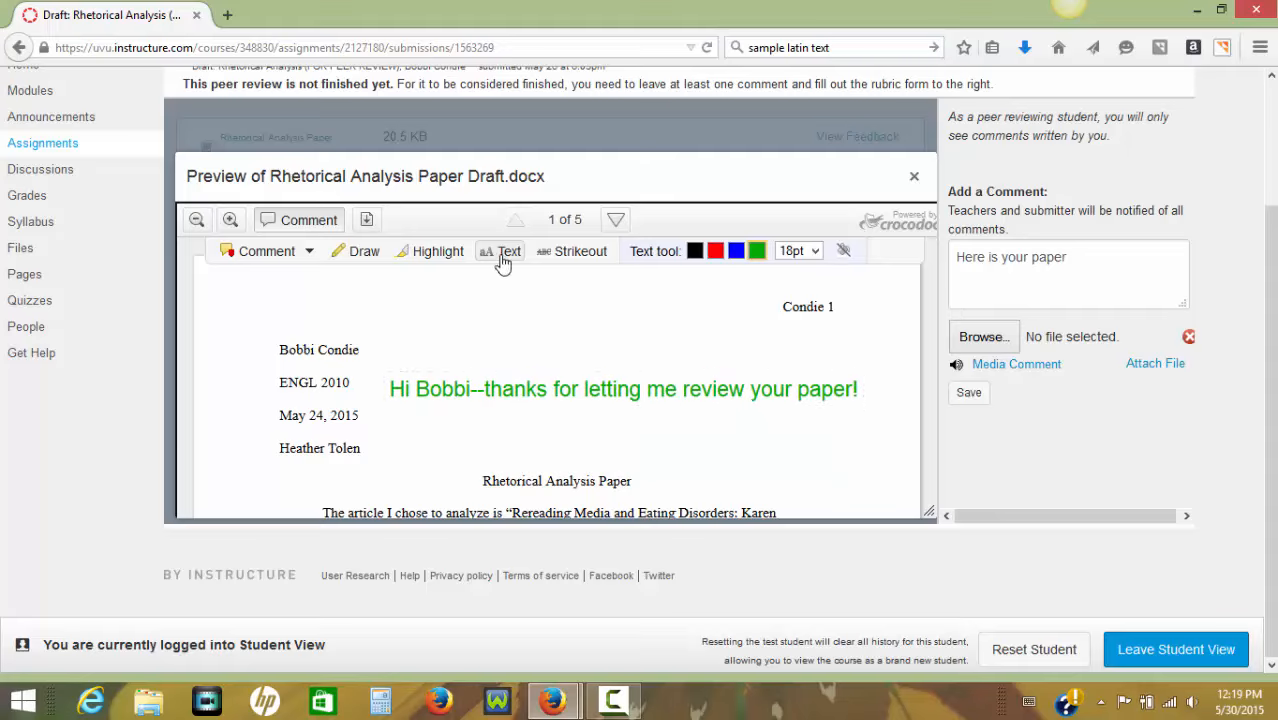
# Highlight the "ENGL 2010" course line in yellow.
pyautogui.click(440, 256)
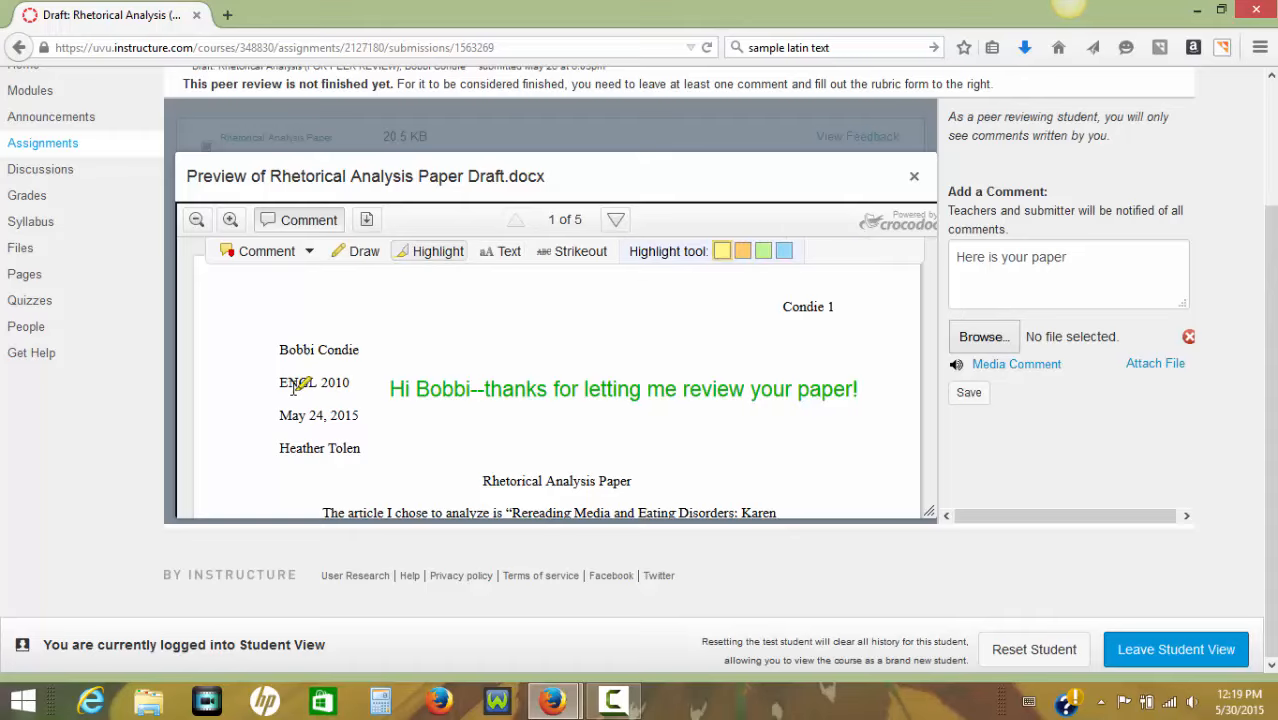
pyautogui.moveTo(322, 376)
pyautogui.mouseDown()
pyautogui.moveTo(312, 392)
pyautogui.moveTo(290, 384)
pyautogui.moveTo(337, 383)
pyautogui.mouseUp()
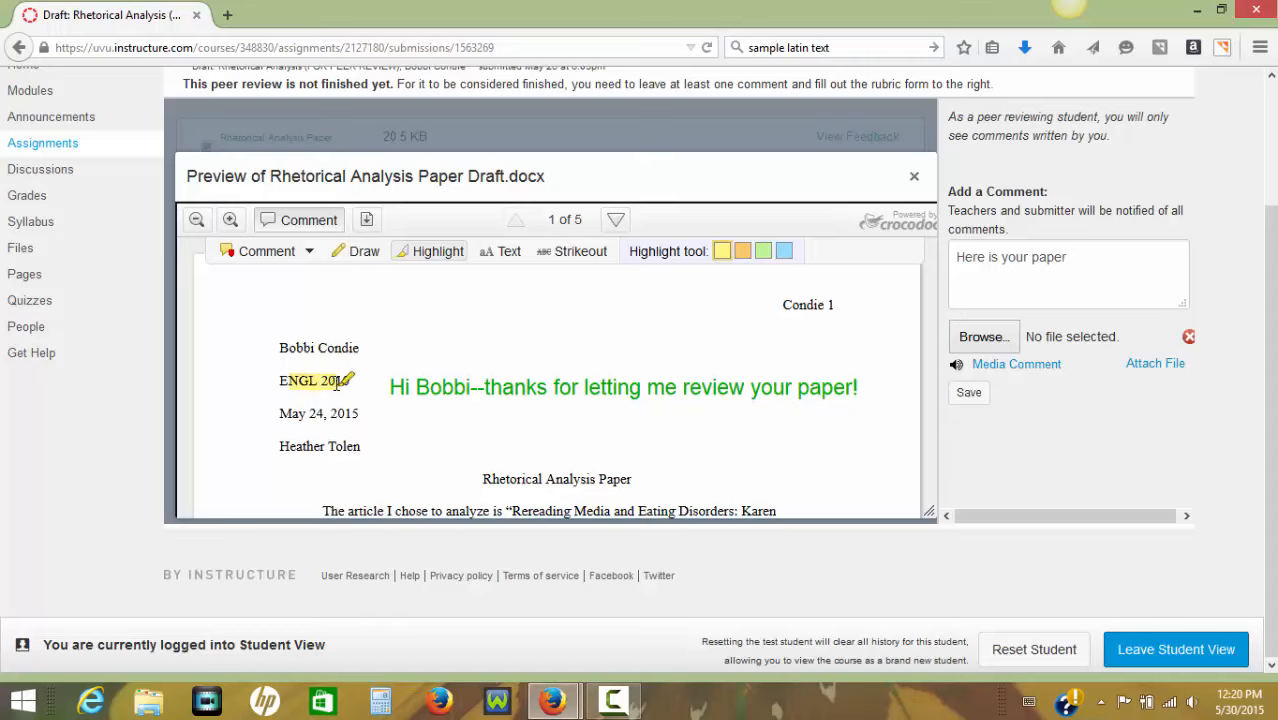
# Try black freehand lines above the thank-you note and a circle around the title "Rhetorical Analysis Paper", and discard the drawing.
pyautogui.scroll(-1, 355, 330)
pyautogui.click(362, 255)
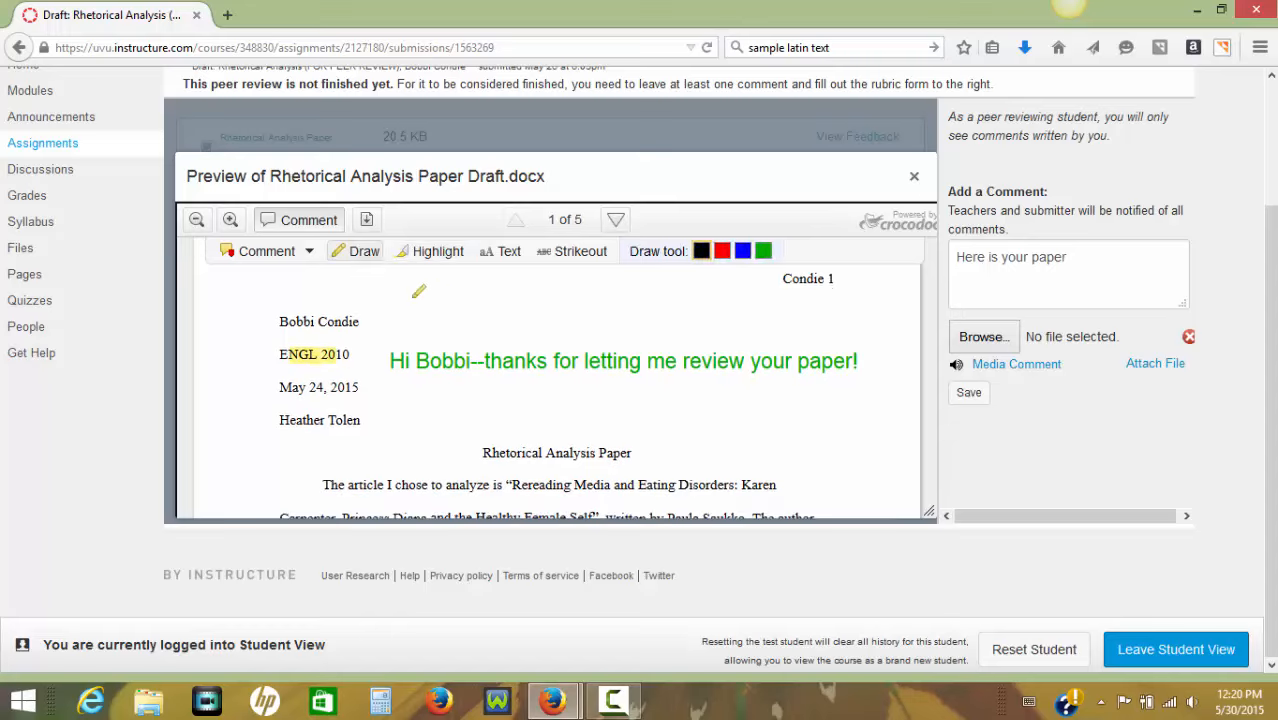
pyautogui.moveTo(415, 294)
pyautogui.mouseDown()
pyautogui.moveTo(561, 323)
pyautogui.moveTo(619, 309)
pyautogui.mouseUp()
pyautogui.scroll(-2, 605, 386)
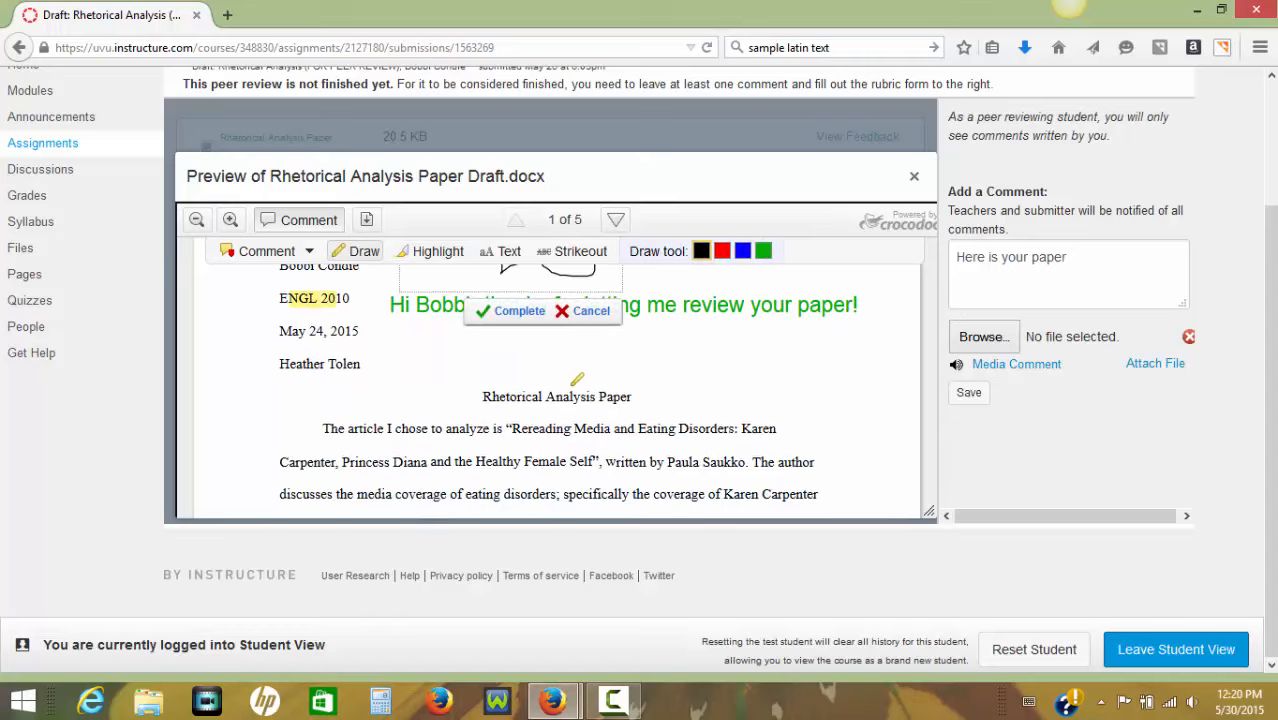
pyautogui.scroll(1, 565, 376)
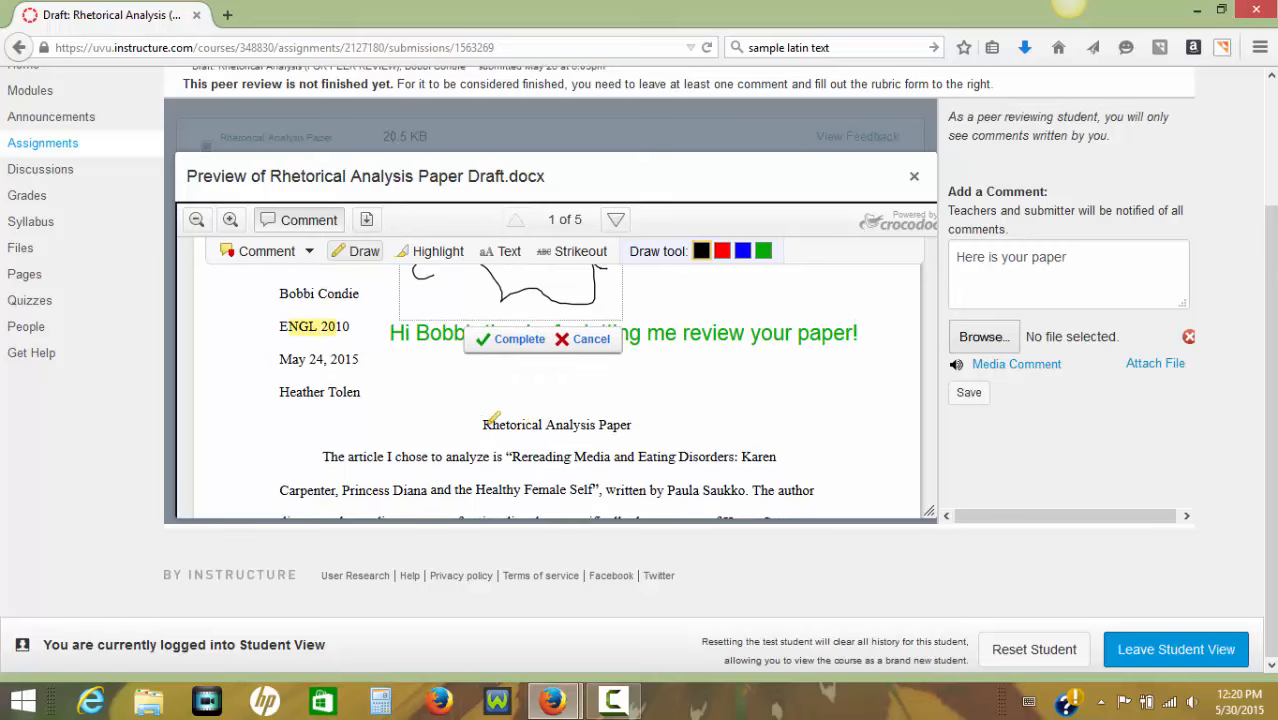
pyautogui.moveTo(478, 402)
pyautogui.mouseDown()
pyautogui.moveTo(625, 397)
pyautogui.moveTo(512, 460)
pyautogui.moveTo(472, 400)
pyautogui.mouseUp()
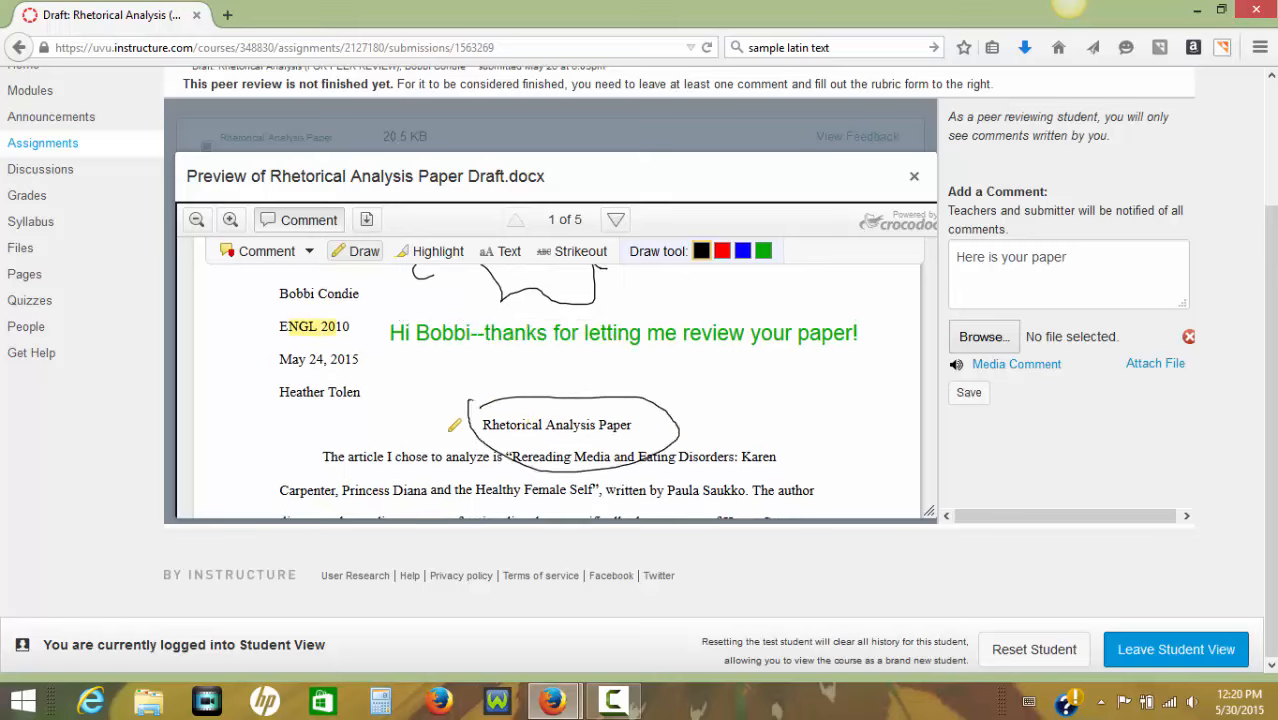
pyautogui.scroll(4, 454, 426)
pyautogui.scroll(-6, 445, 420)
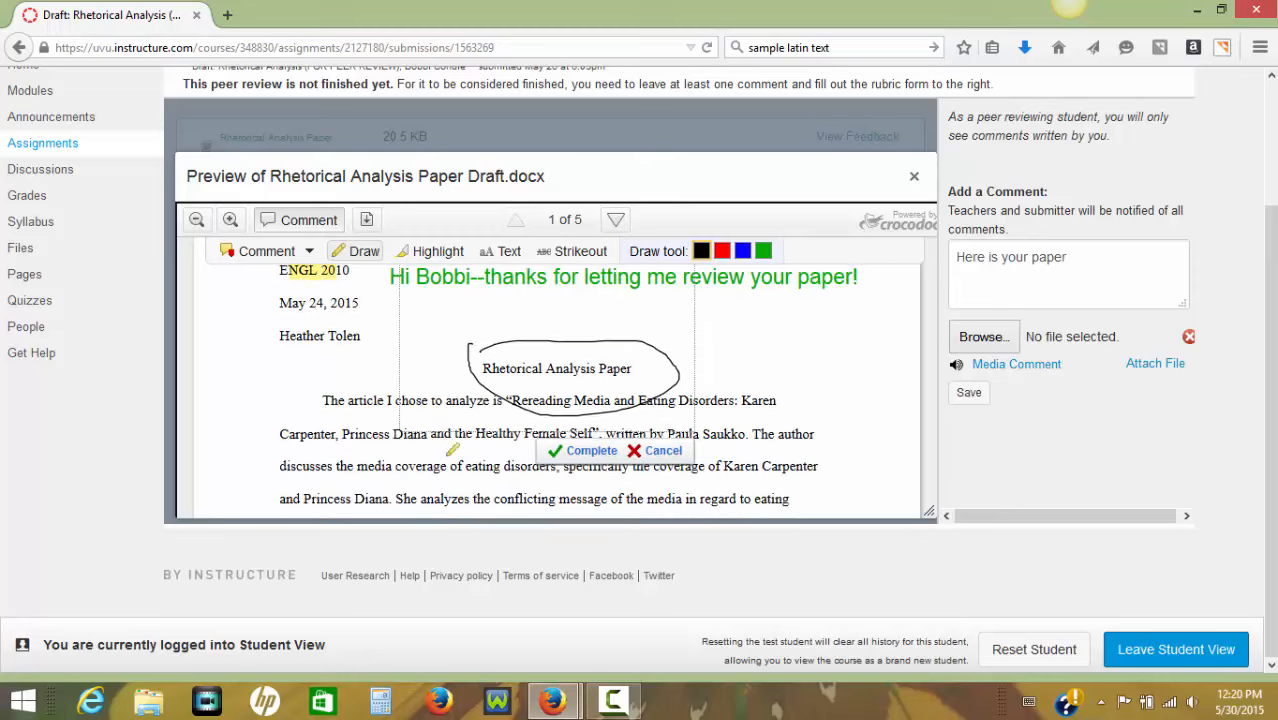
pyautogui.click(655, 451)
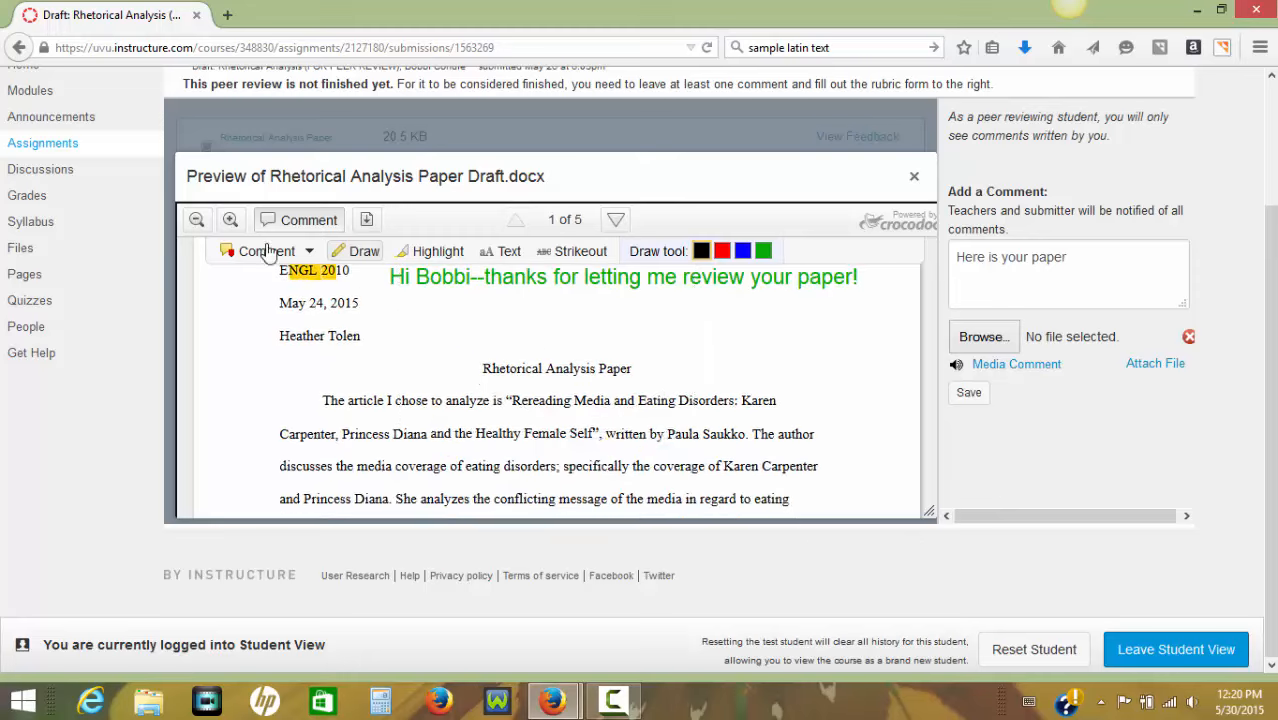
# Add a point comment at the start of the second paragraph reading "Indent the first line of each paragraph".
pyautogui.click(309, 252)
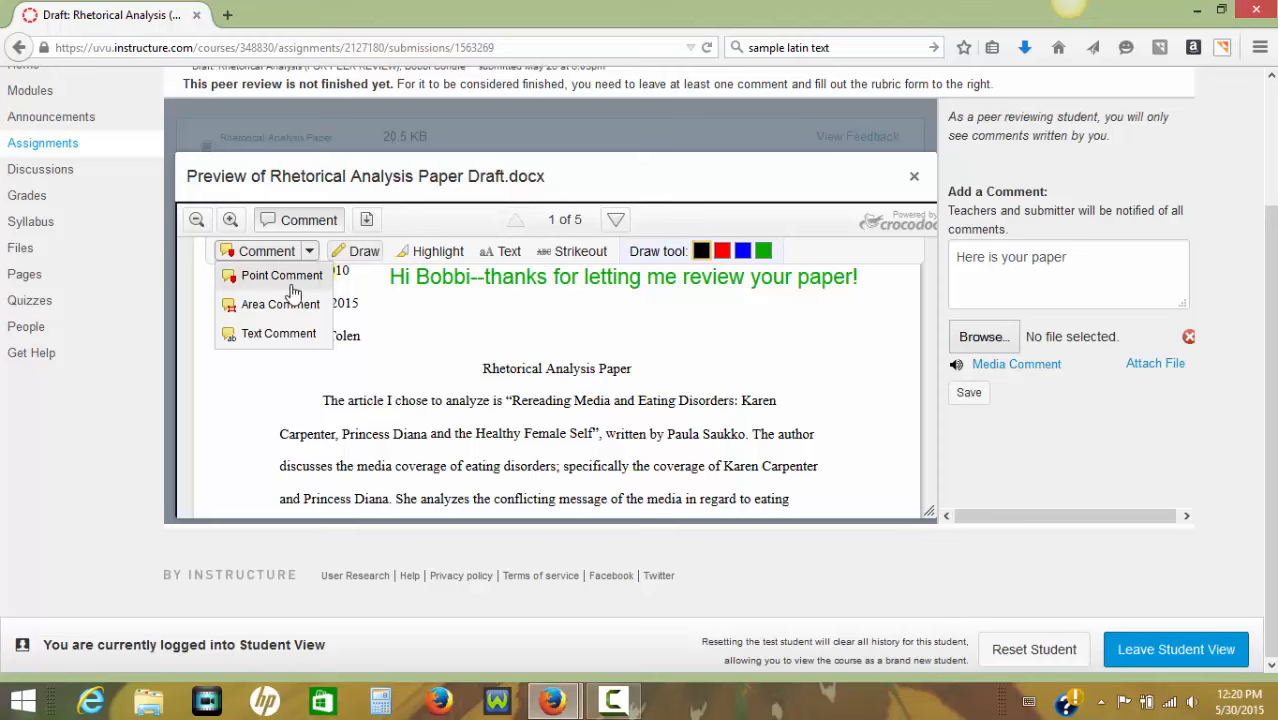
pyautogui.click(279, 334)
pyautogui.click(283, 277)
pyautogui.scroll(-5, 342, 400)
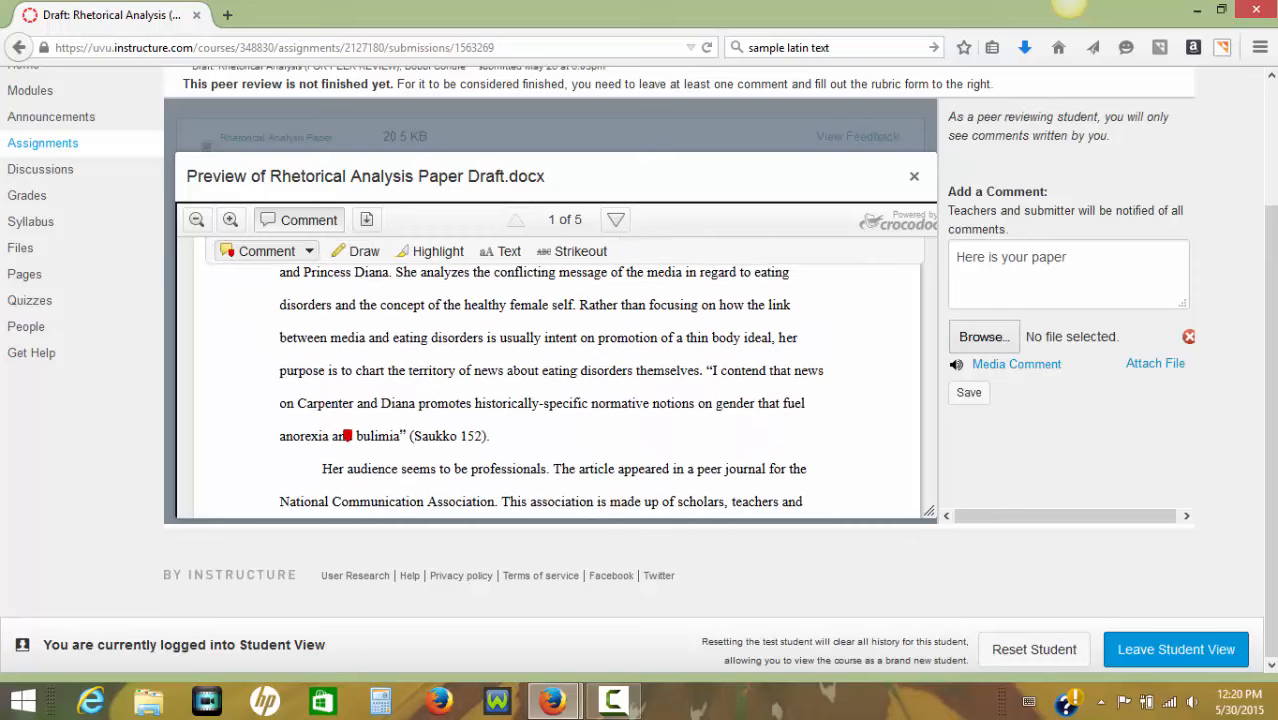
pyautogui.scroll(-2, 342, 437)
pyautogui.scroll(2, 308, 445)
pyautogui.click(305, 451)
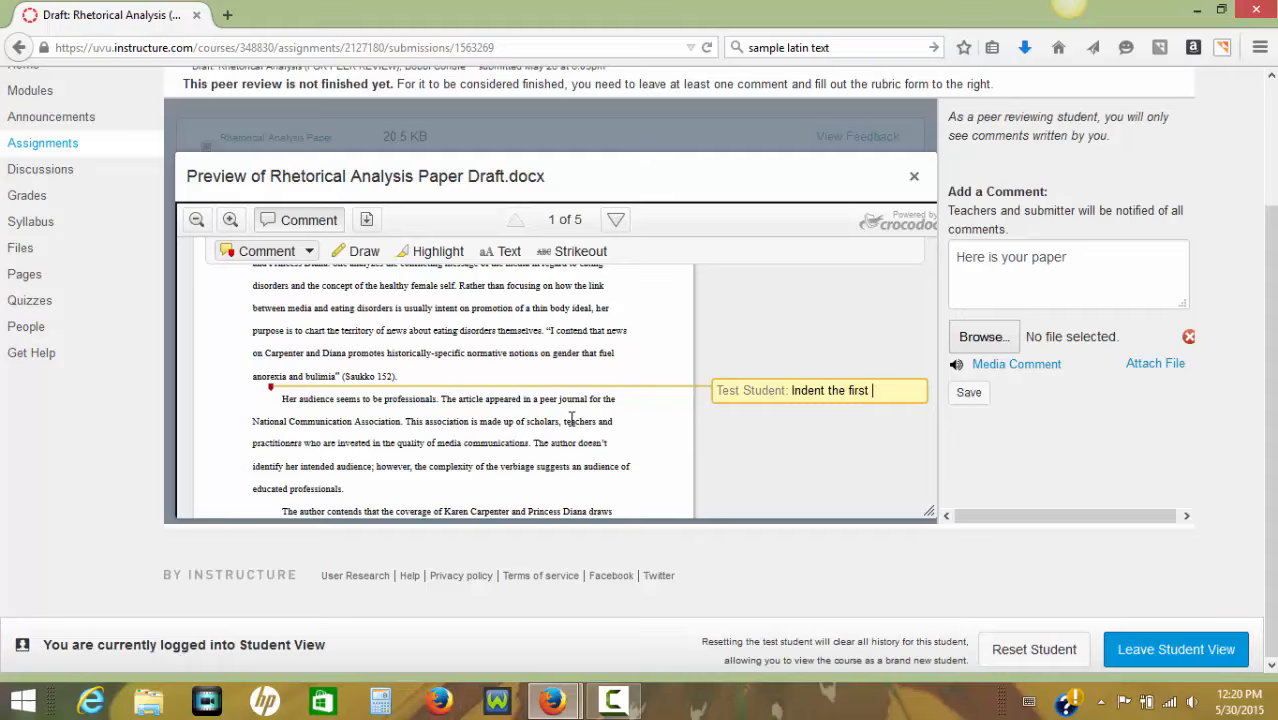
pyautogui.write('Indent the first line of each paragraph')
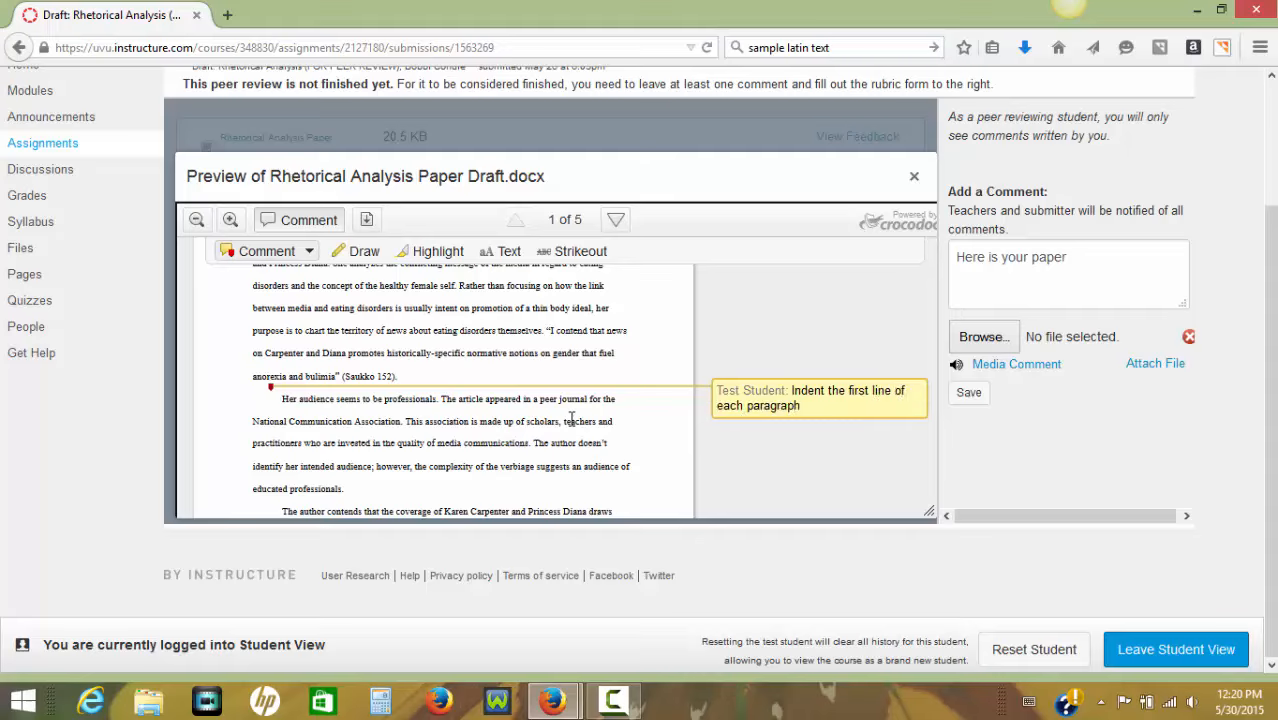
# Add an area comment around the paragraph beginning "The author contends" on page 1, reading "Is this paragraph in the right place?".
pyautogui.scroll(-3, 572, 418)
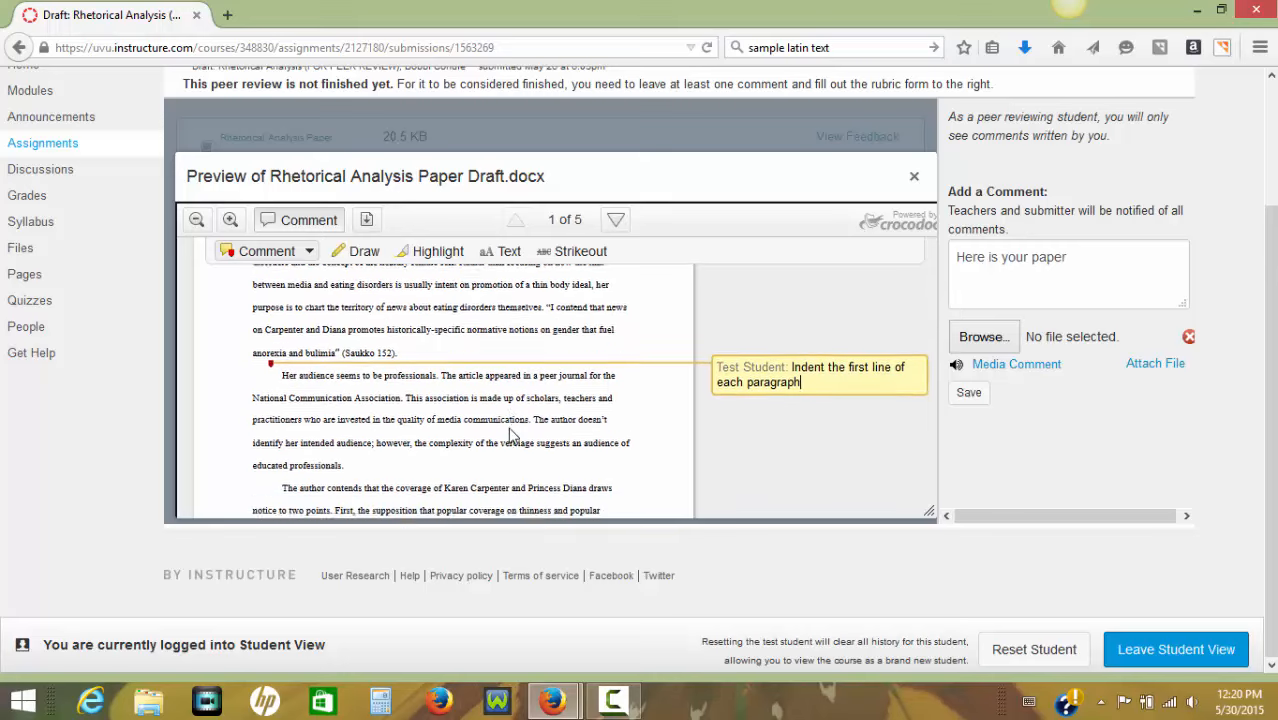
pyautogui.click(309, 251)
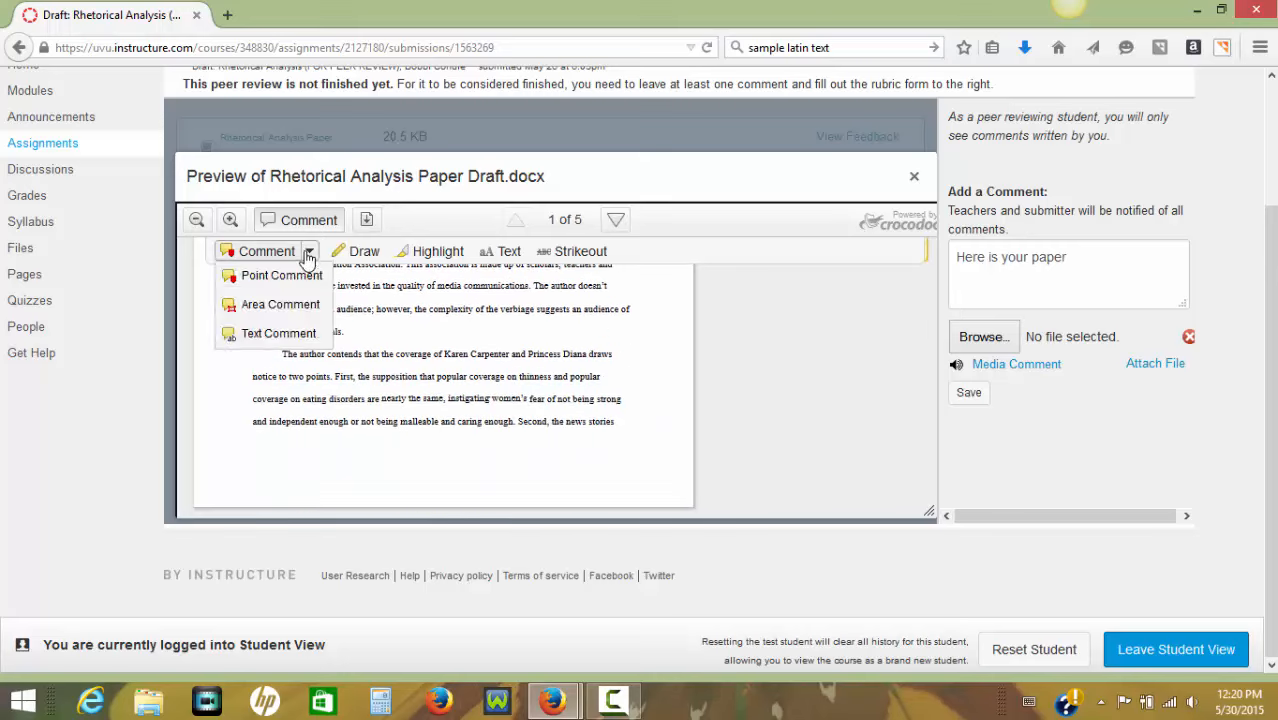
pyautogui.click(264, 304)
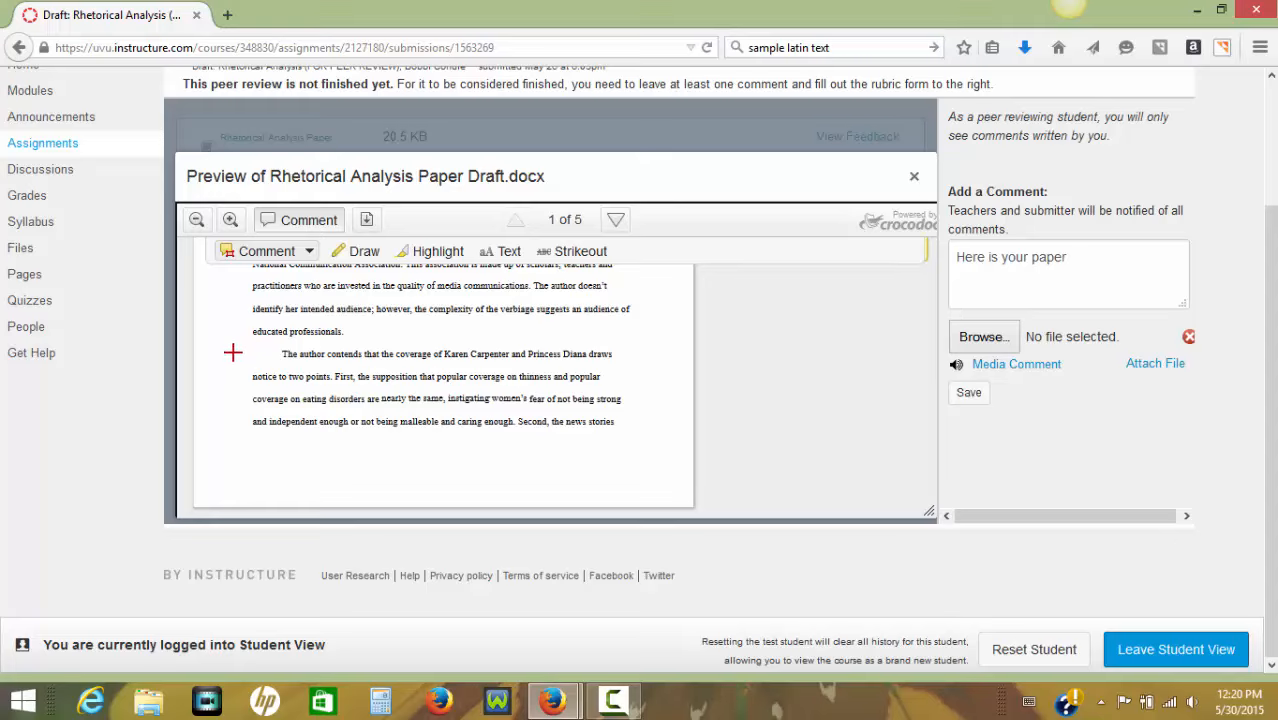
pyautogui.moveTo(237, 349); pyautogui.dragTo(586, 420)
pyautogui.write('Is t')
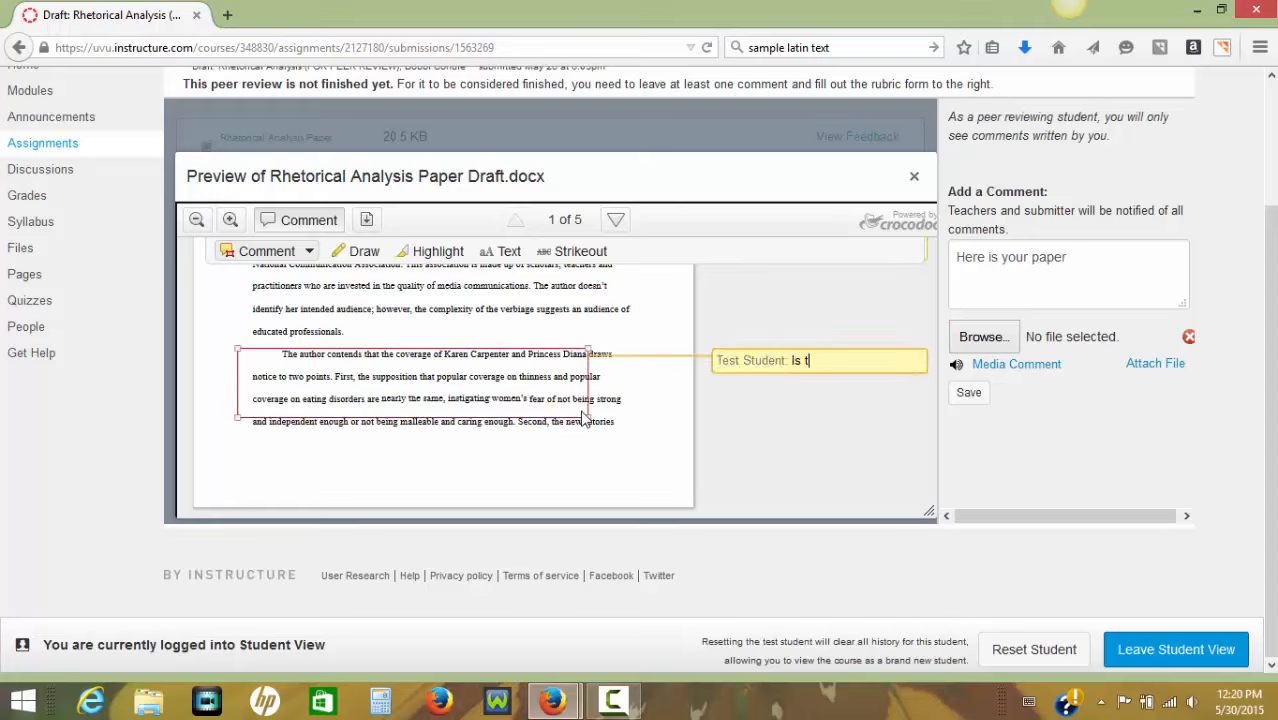
pyautogui.write('his paragraph in the r')
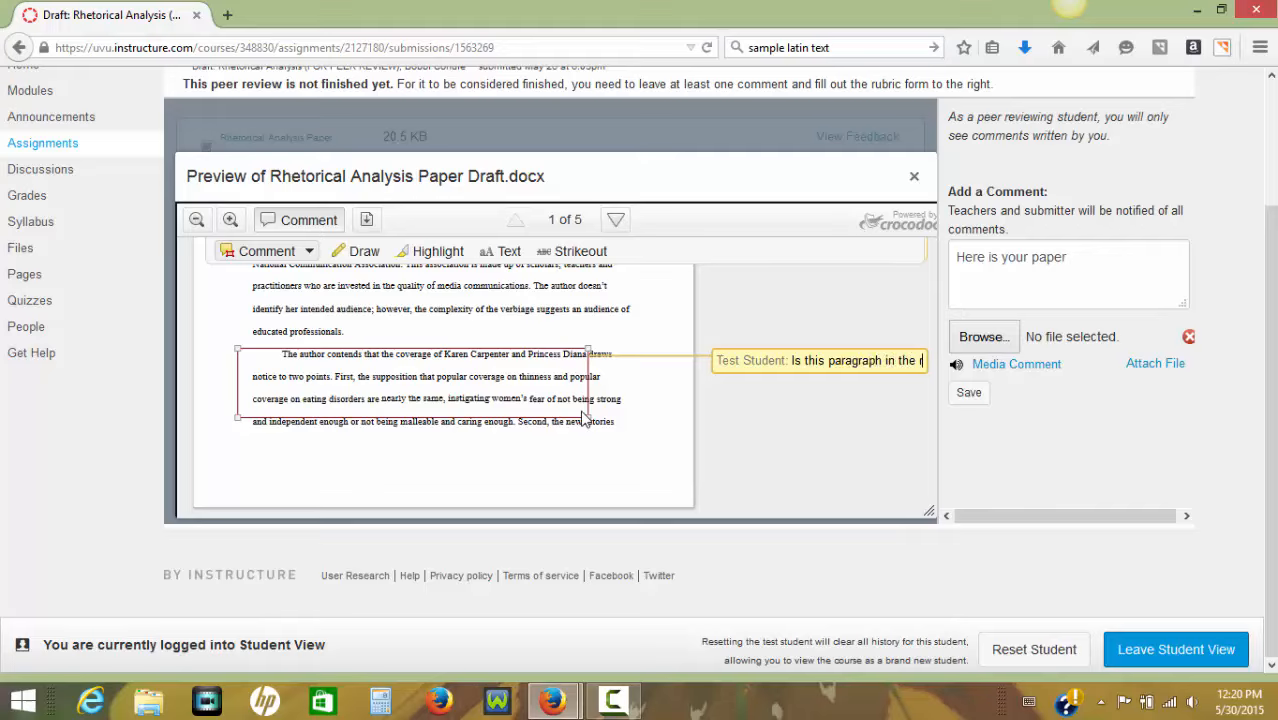
pyautogui.write('ight place?')
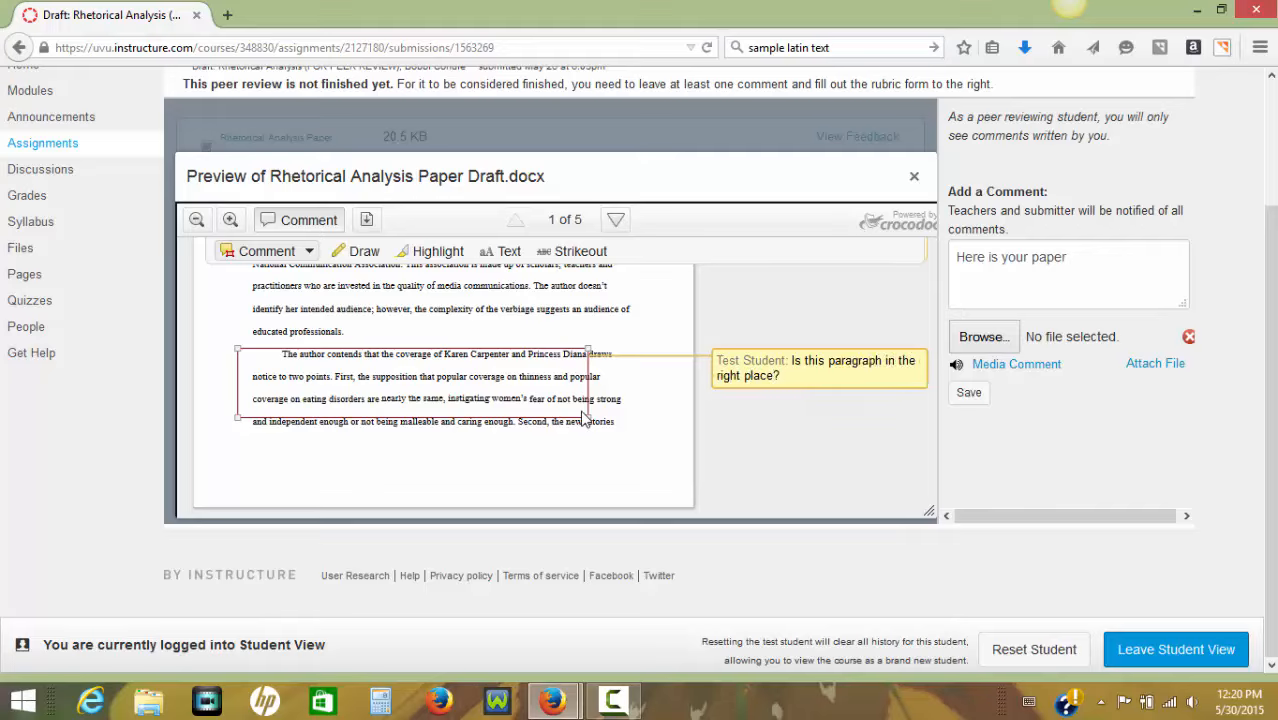
# Add a text comment on the page 2 passage "information derived from media coverage of what is considered feminine", reading "This is a great sentence!".
pyautogui.scroll(-5, 520, 382)
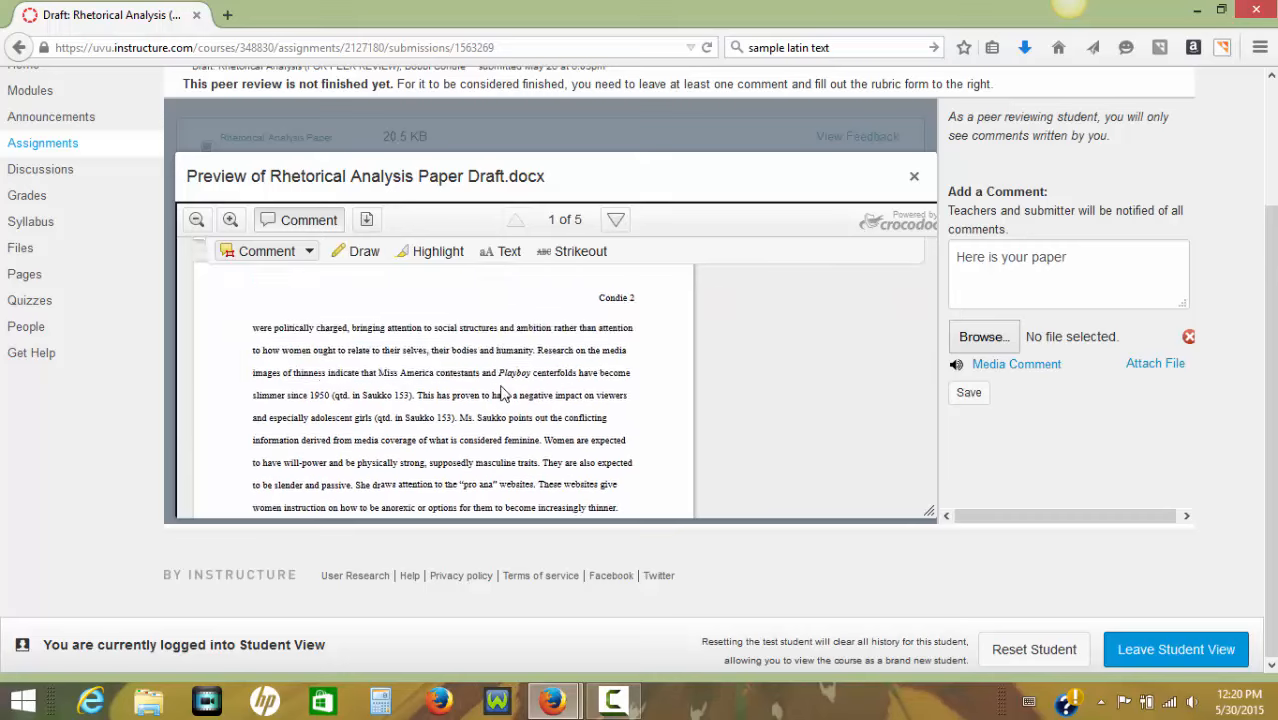
pyautogui.click(309, 251)
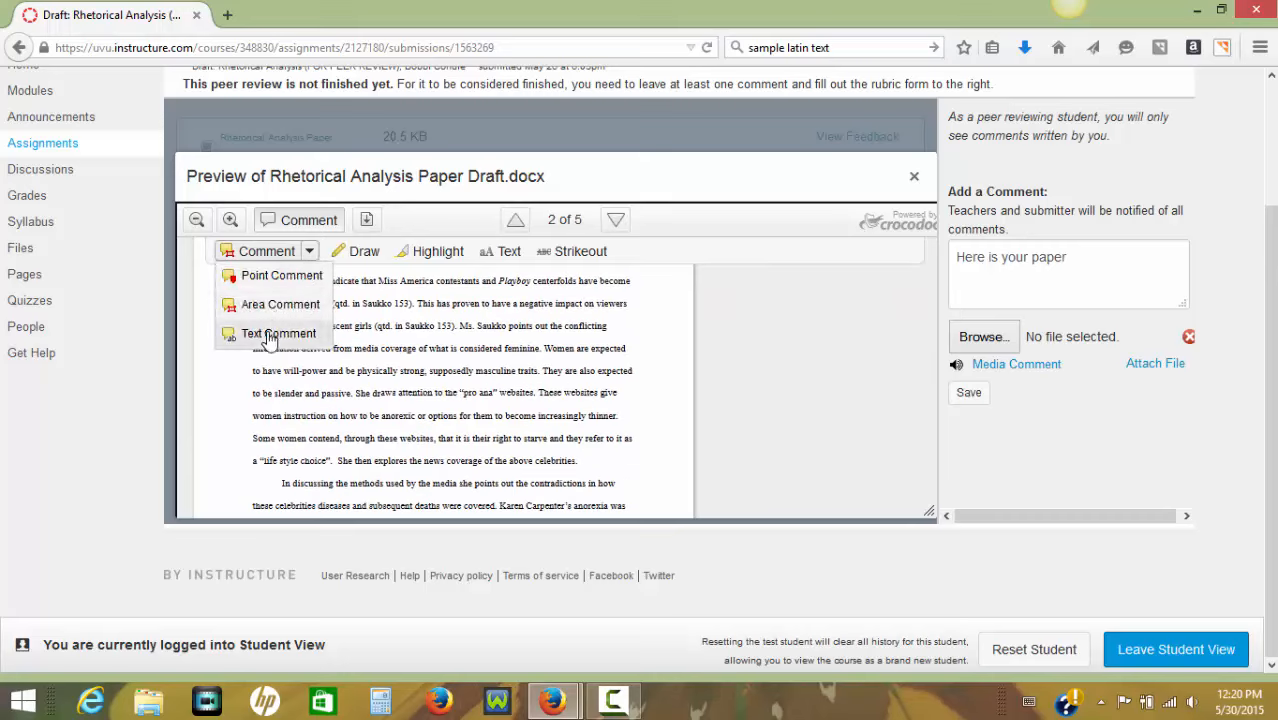
pyautogui.click(268, 338)
pyautogui.moveTo(270, 348); pyautogui.dragTo(500, 345)
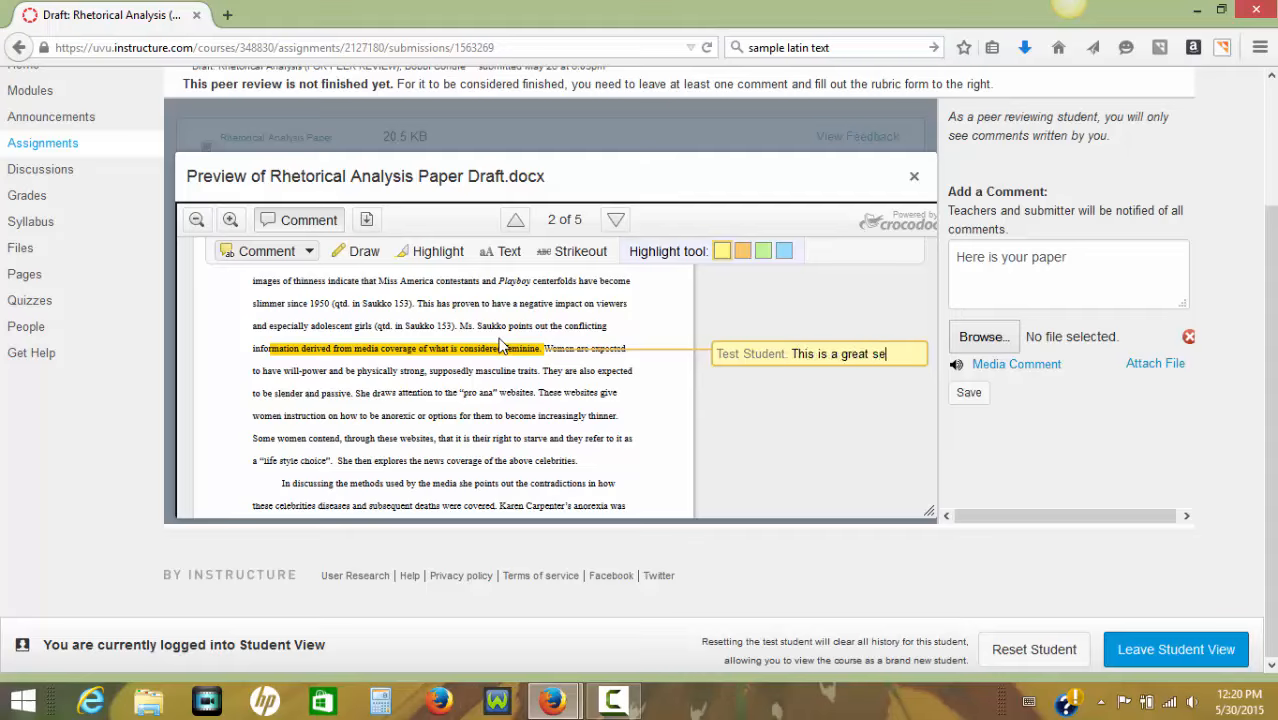
pyautogui.write('?')
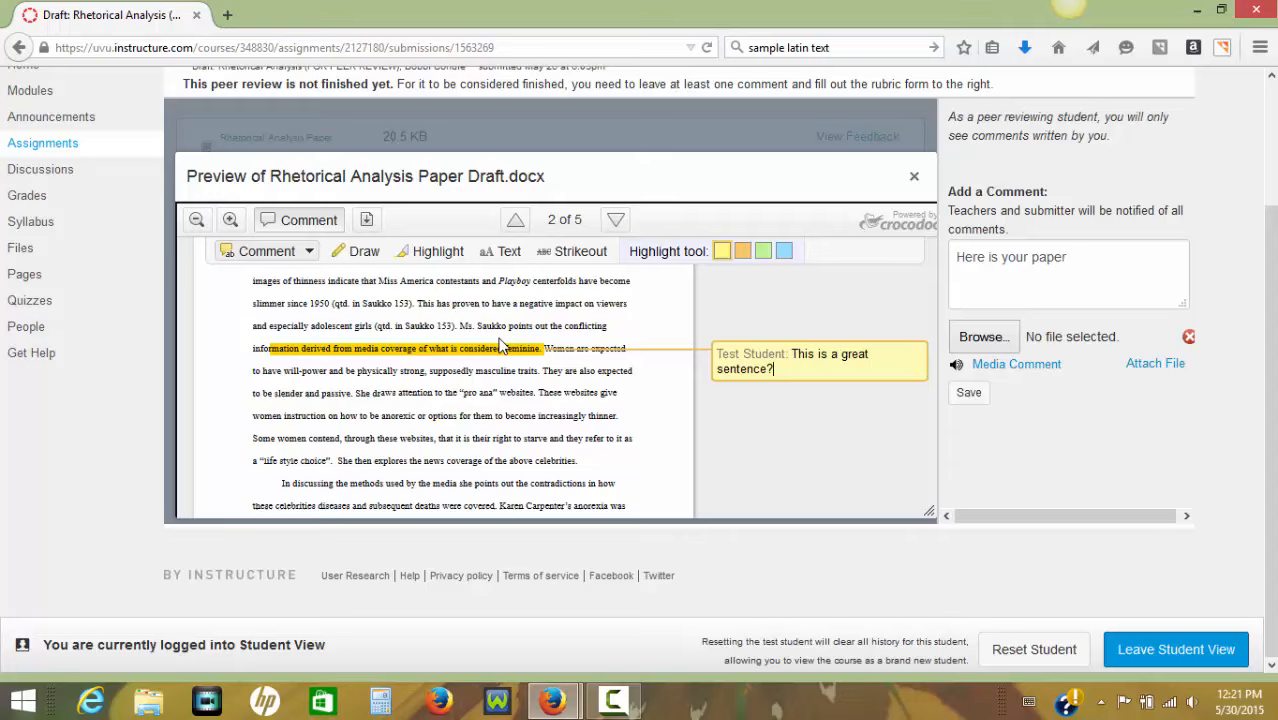
pyautogui.press('BackSpace')
pyautogui.write('!')
# Add a text comment "You need a citation here" on the words "it is their right to starve and they refer" and make its highlight green.
pyautogui.moveTo(455, 439); pyautogui.dragTo(591, 437)
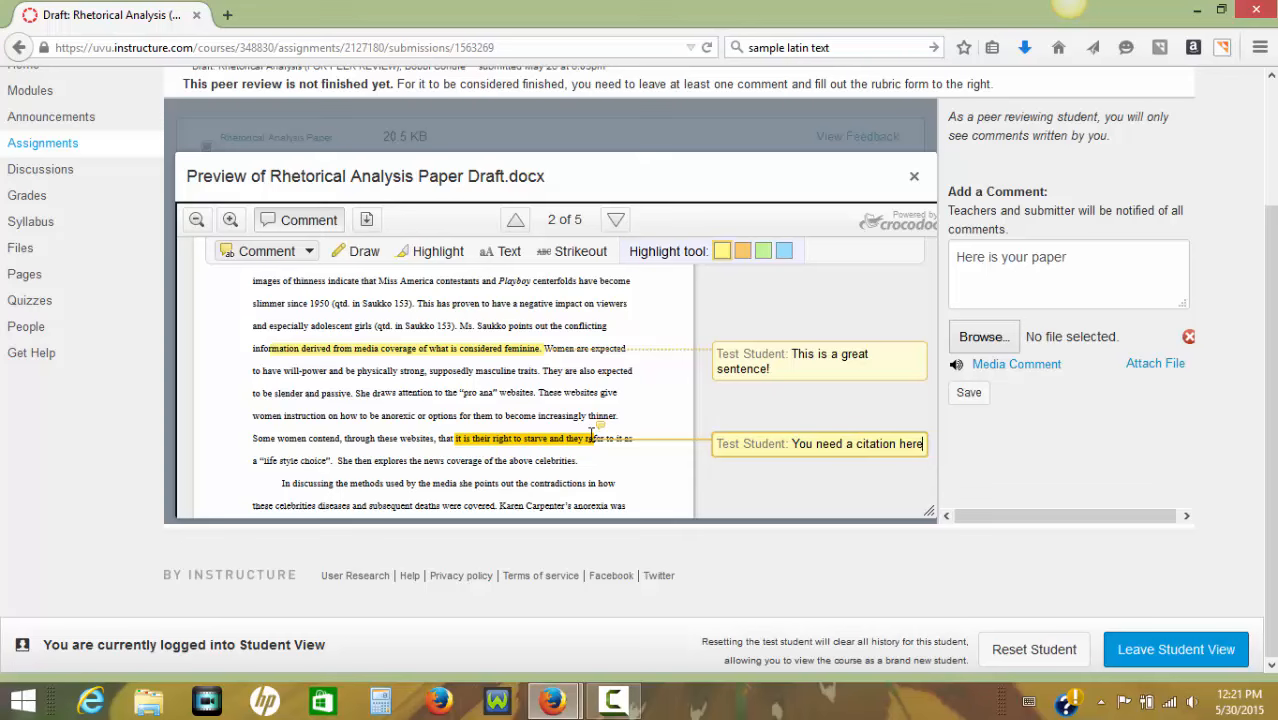
pyautogui.click(591, 437)
pyautogui.scroll(-2, 441, 393)
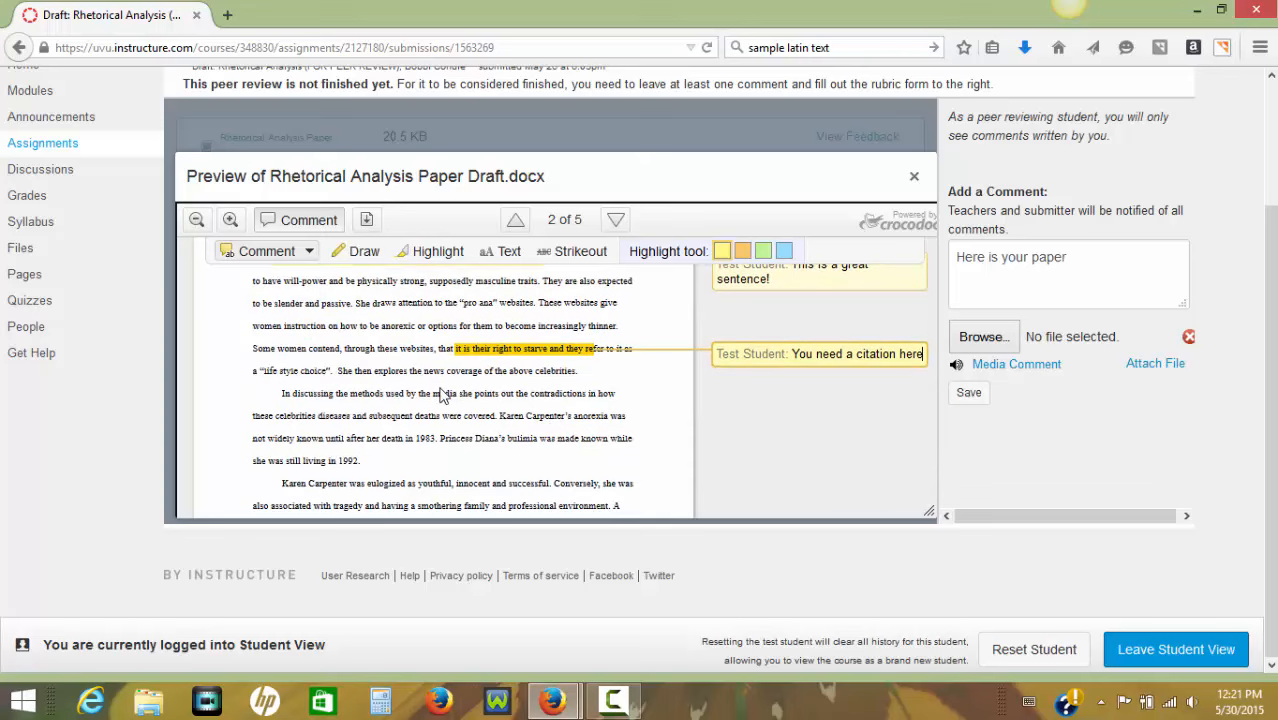
pyautogui.click(765, 252)
# Try a blank text comment on "contradictions in how these celebrities diseases and subsequent" and switch the highlight color to blue.
pyautogui.moveTo(379, 415); pyautogui.dragTo(531, 393)
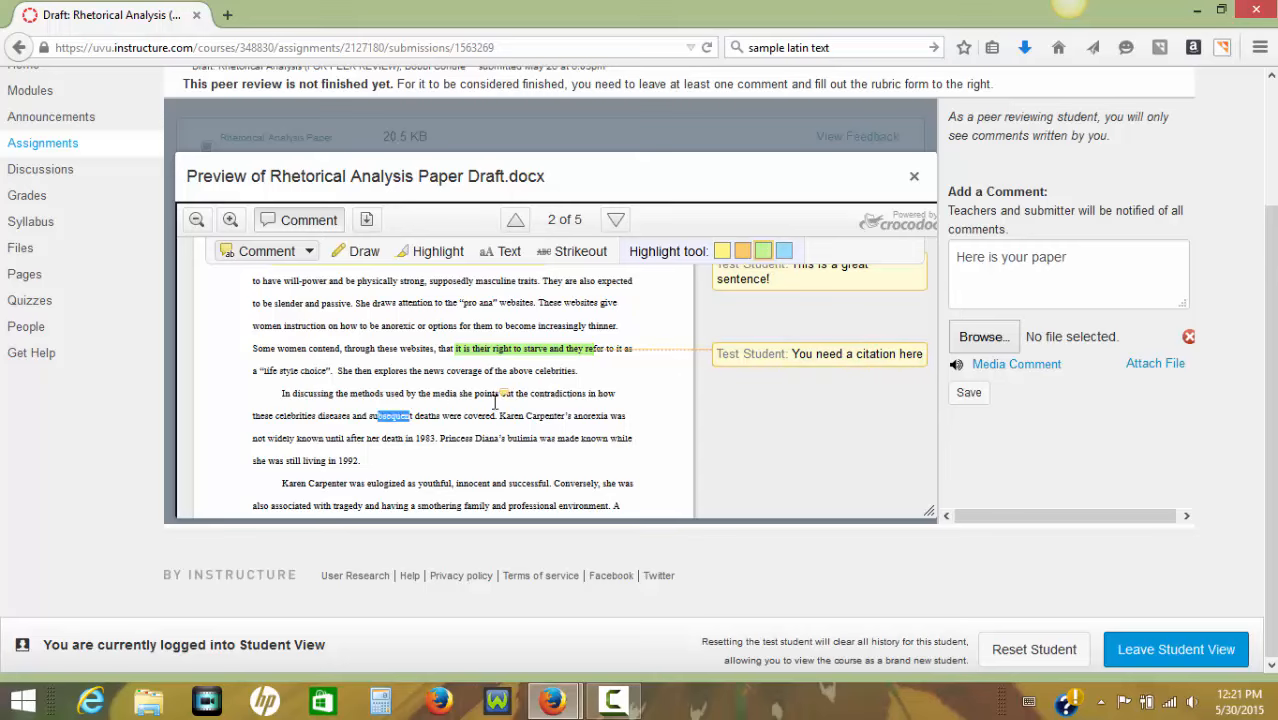
pyautogui.scroll(-1, 448, 437)
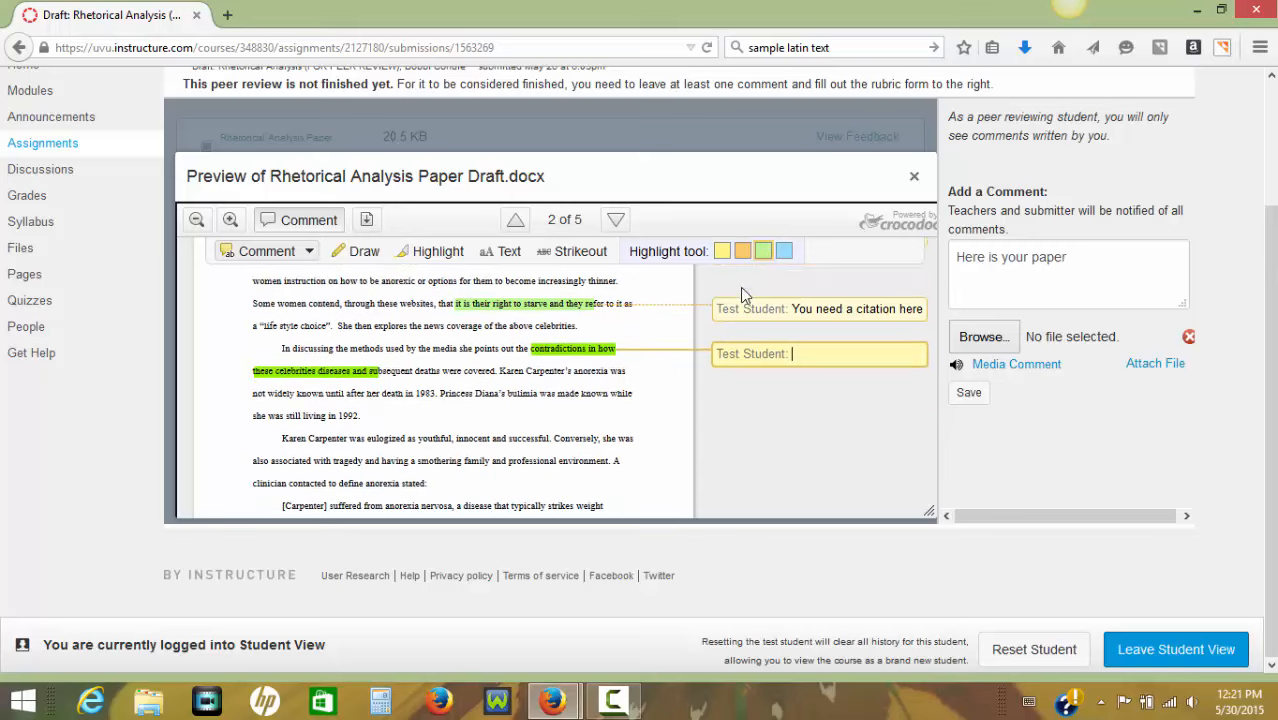
pyautogui.click(783, 252)
# Look back over the annotations on the first two pages of the draft.
pyautogui.scroll(4, 405, 435)
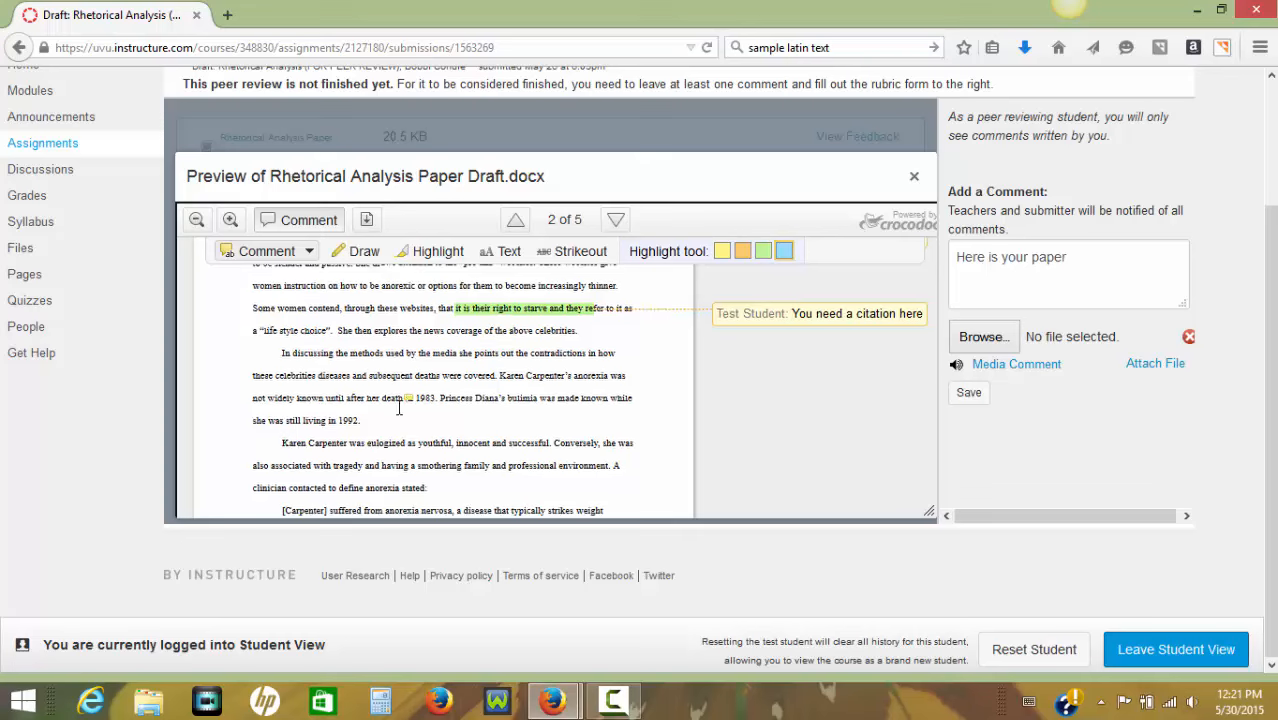
pyautogui.scroll(10, 397, 413)
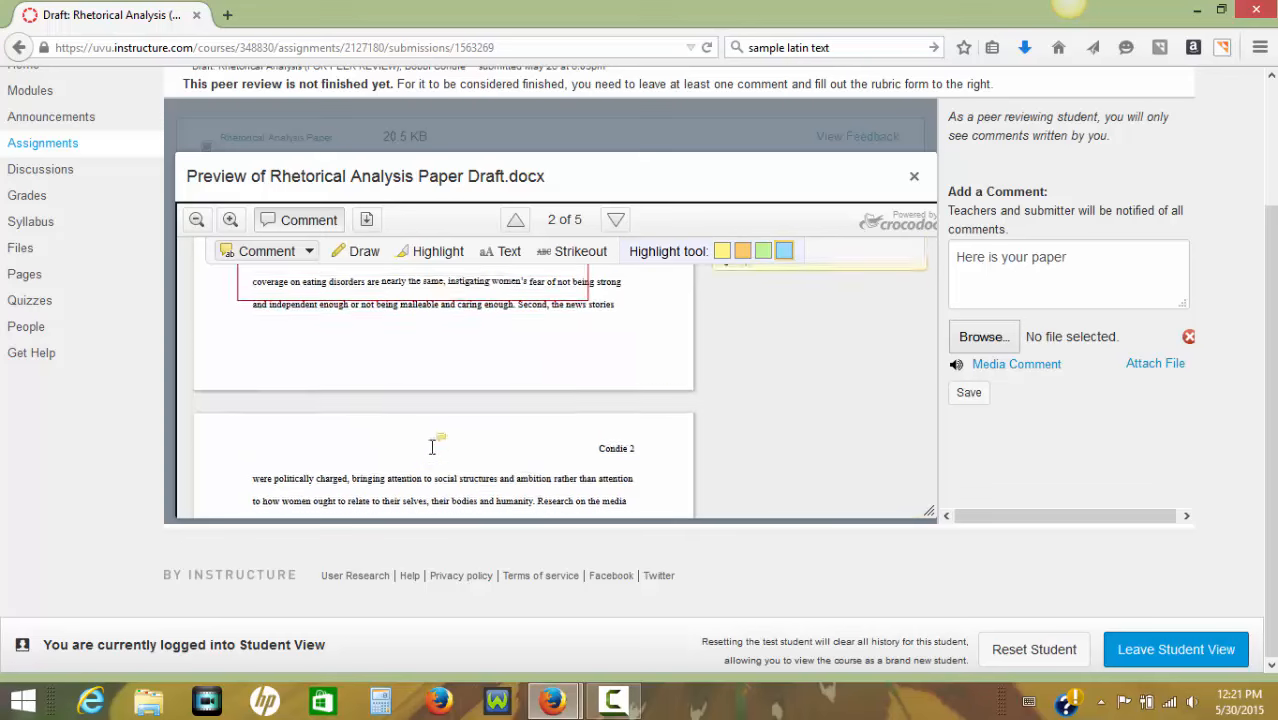
pyautogui.scroll(8, 428, 441)
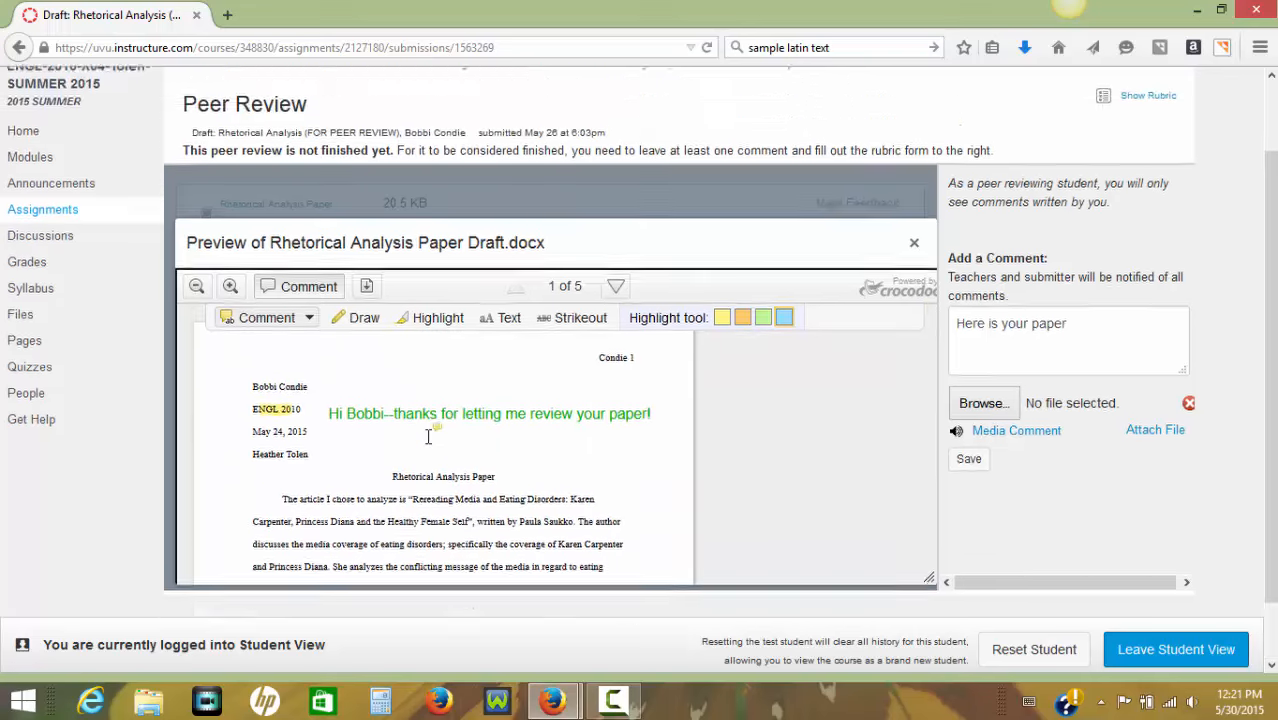
pyautogui.scroll(-1, 640, 495)
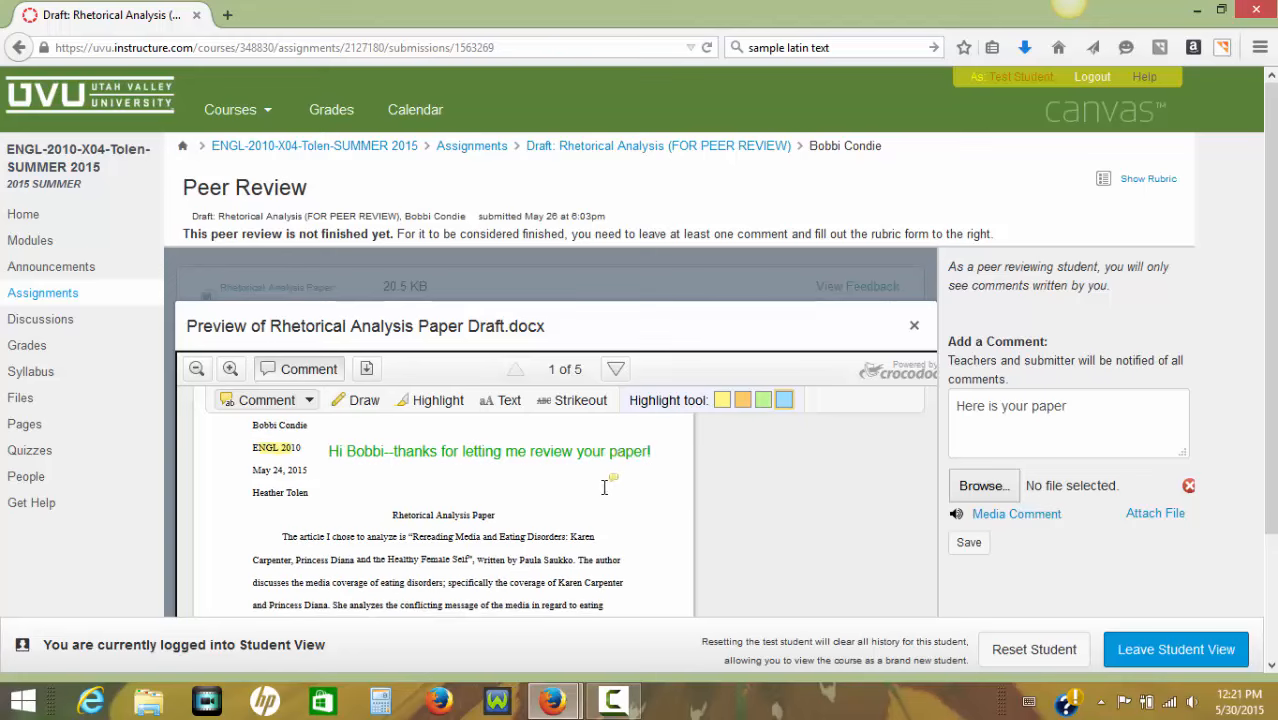
pyautogui.scroll(1, 630, 514)
pyautogui.scroll(-3, 640, 470)
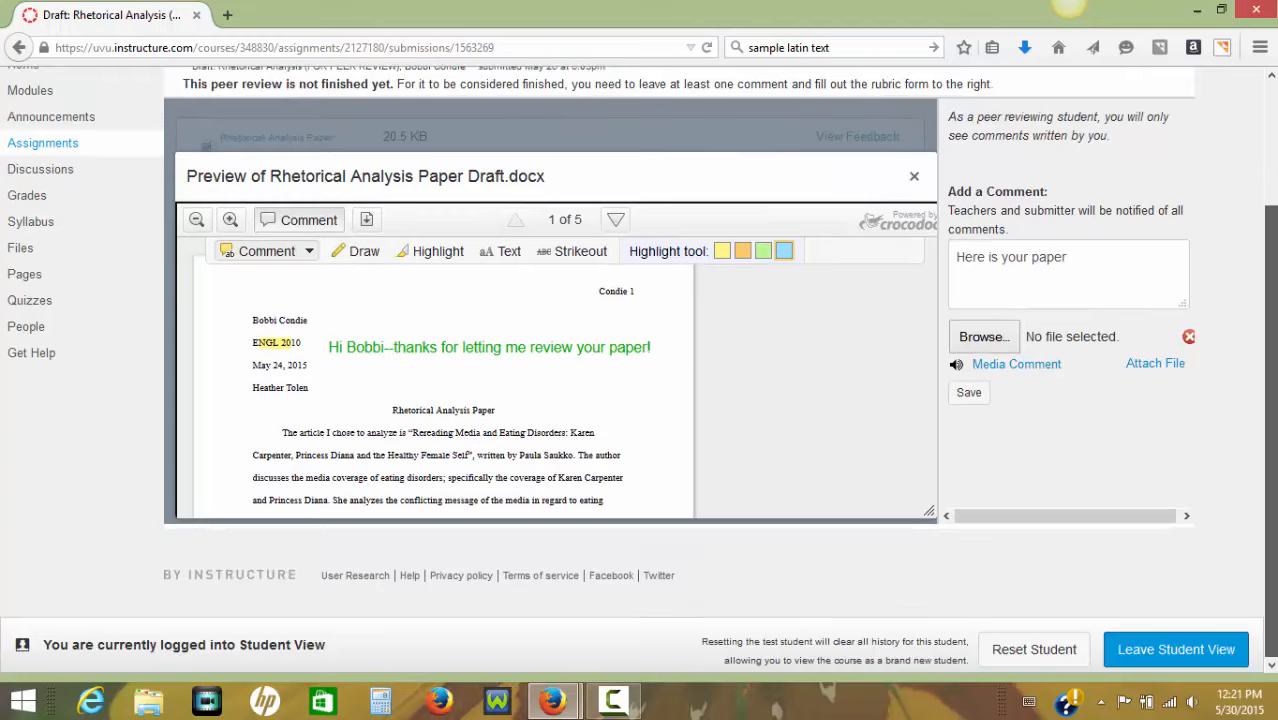
pyautogui.scroll(-3, 561, 410)
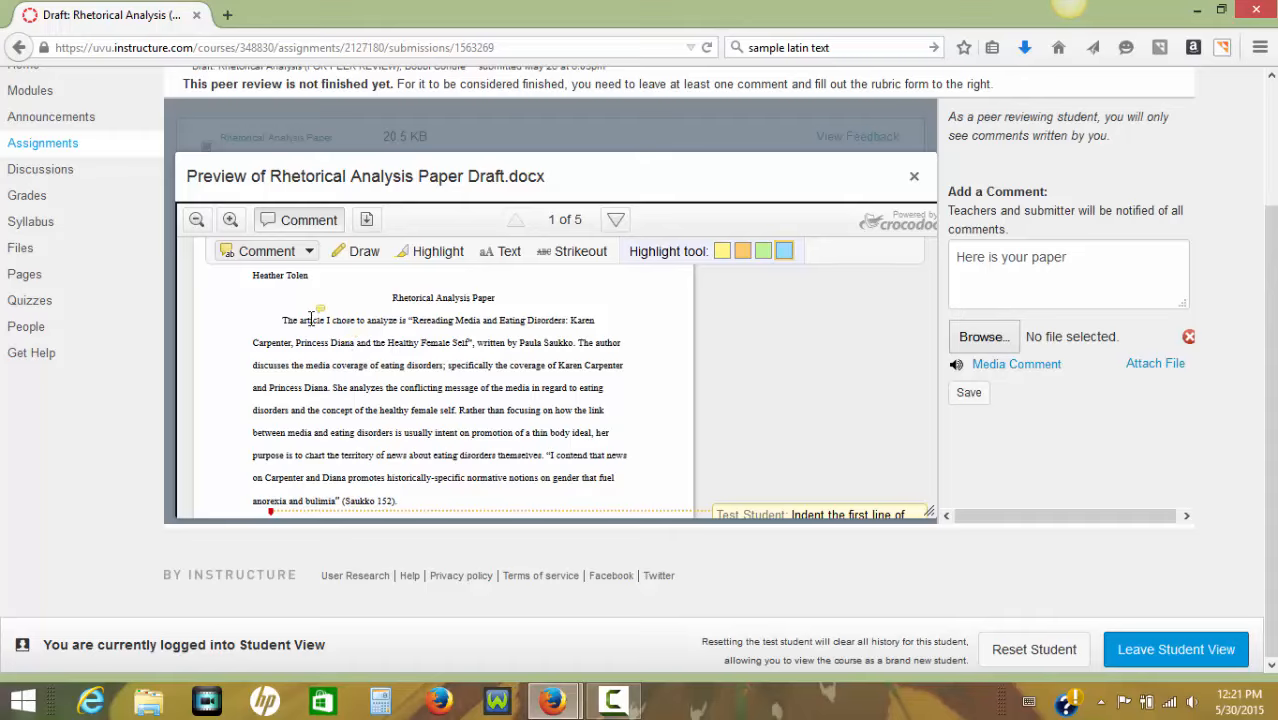
pyautogui.scroll(-1, 314, 320)
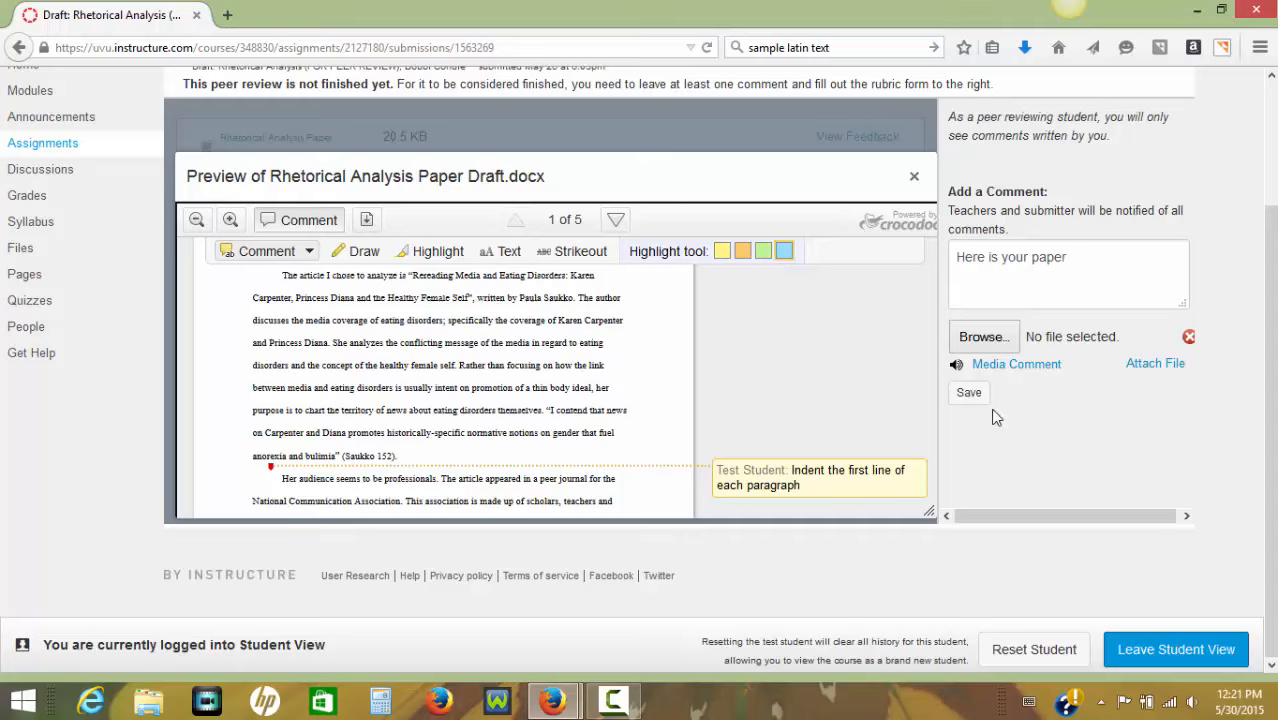
# Replace the unsent submission comment with "I added my comments using the Canvas feedback program.", save it, and close the document preview.
pyautogui.moveTo(1077, 258); pyautogui.dragTo(925, 286)
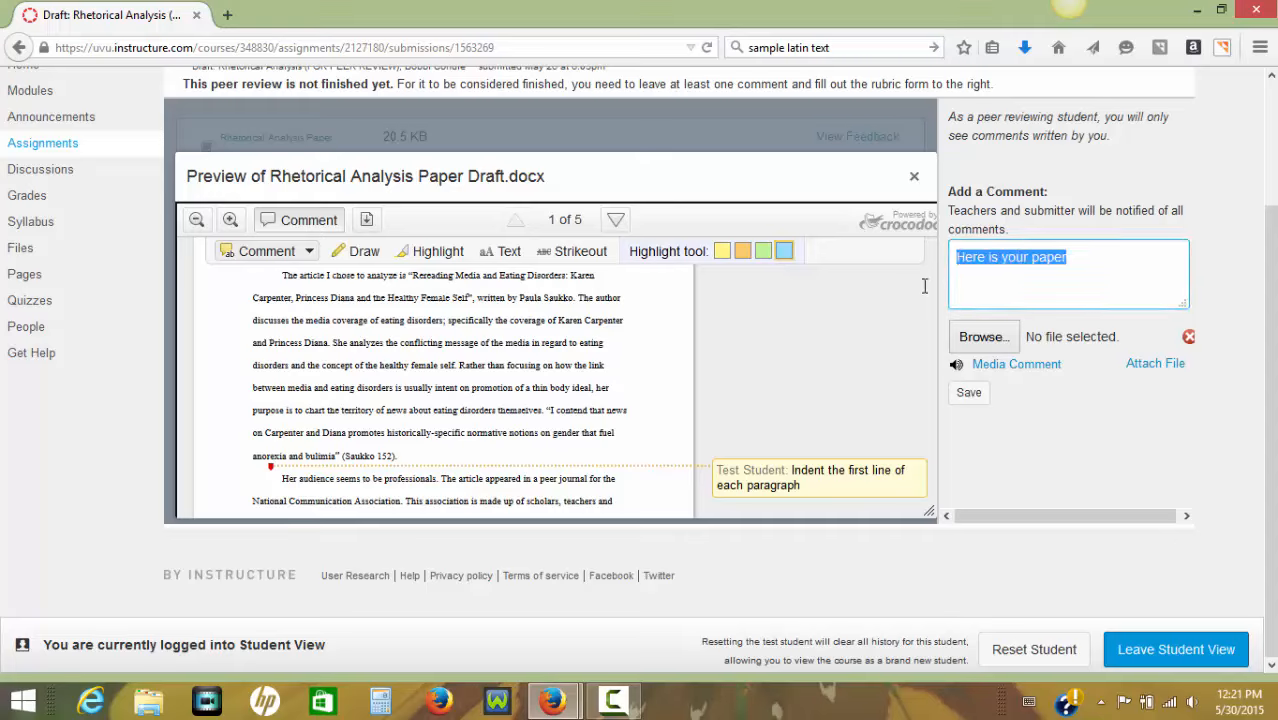
pyautogui.write('I add')
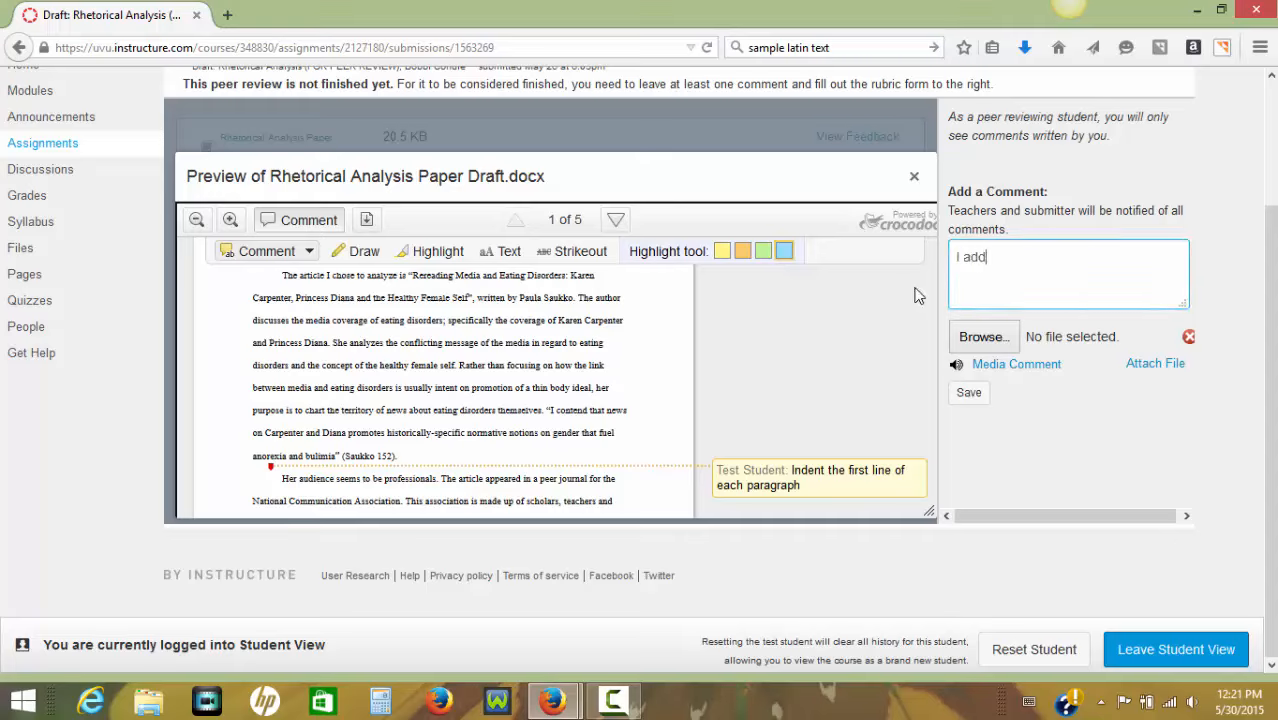
pyautogui.write('ed my comments u')
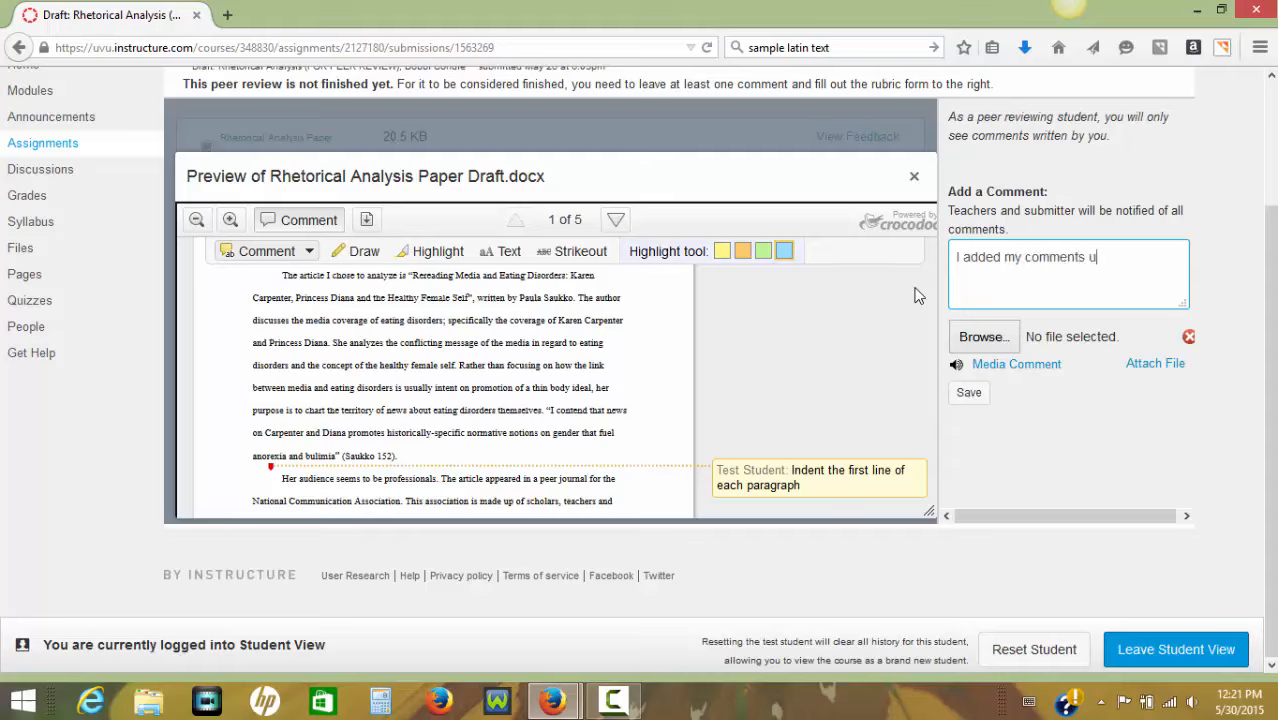
pyautogui.write('sing the Canvas feedback program.')
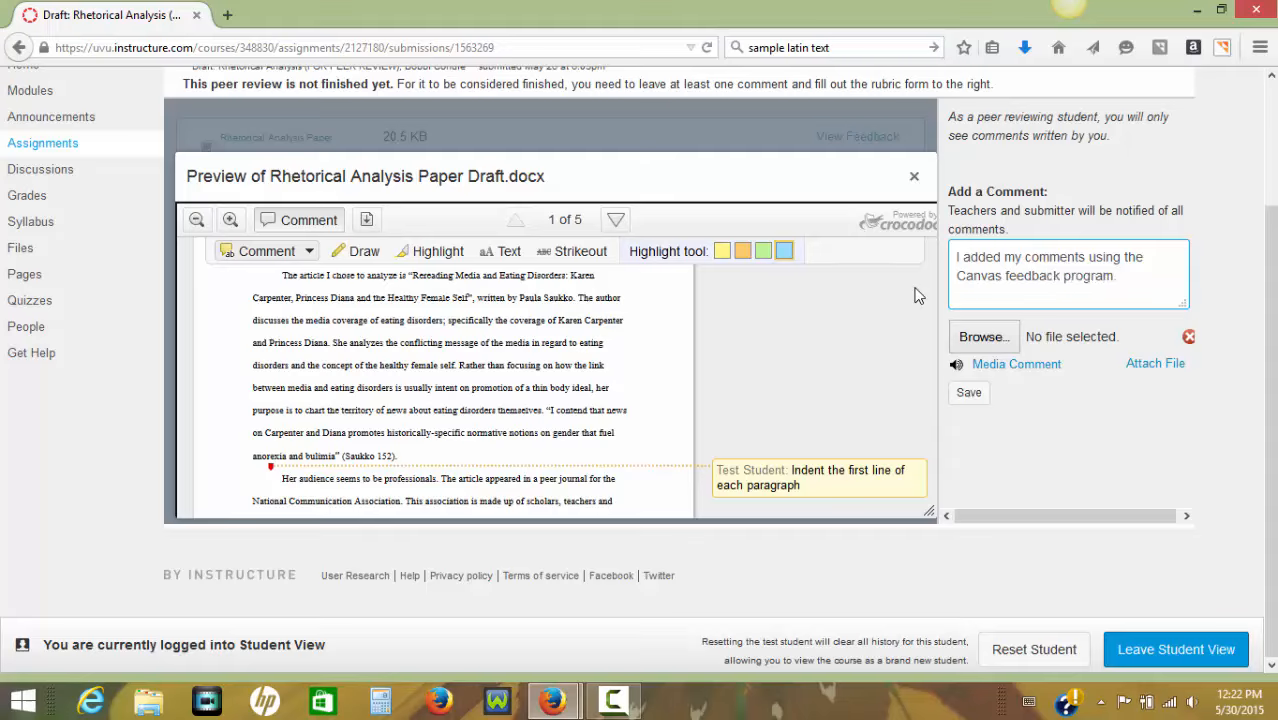
pyautogui.click(970, 394)
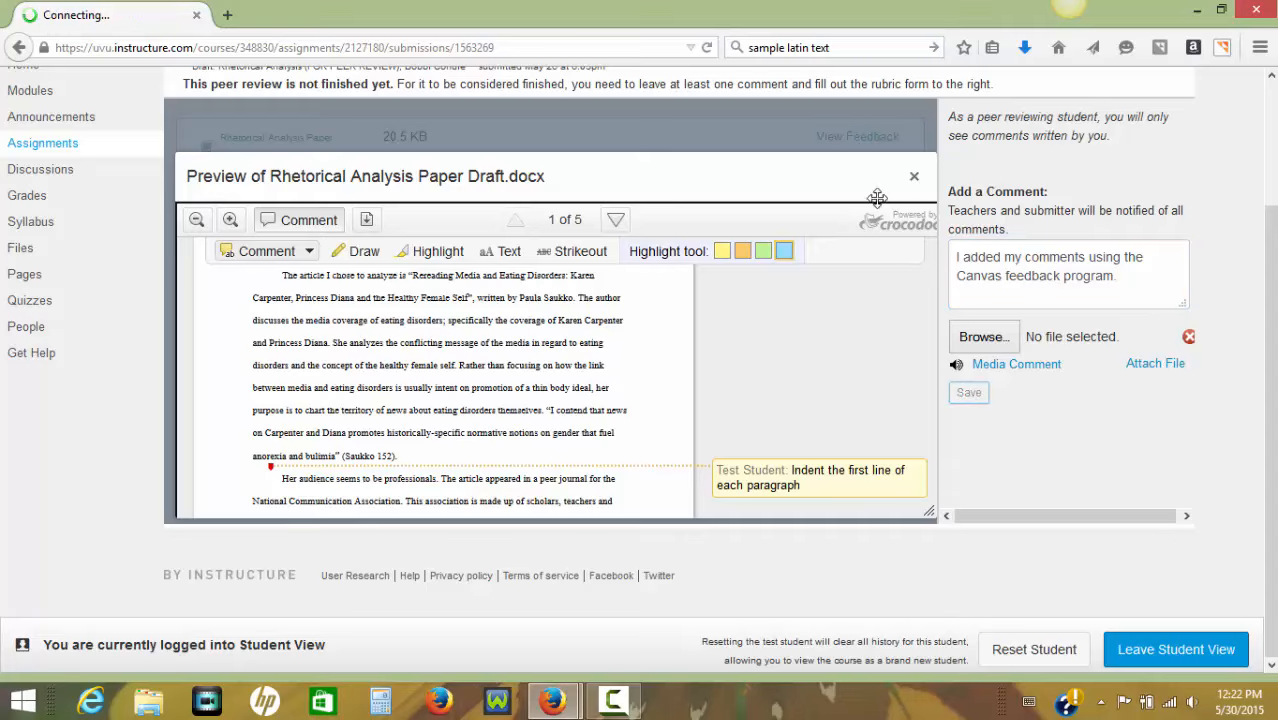
pyautogui.click(914, 177)
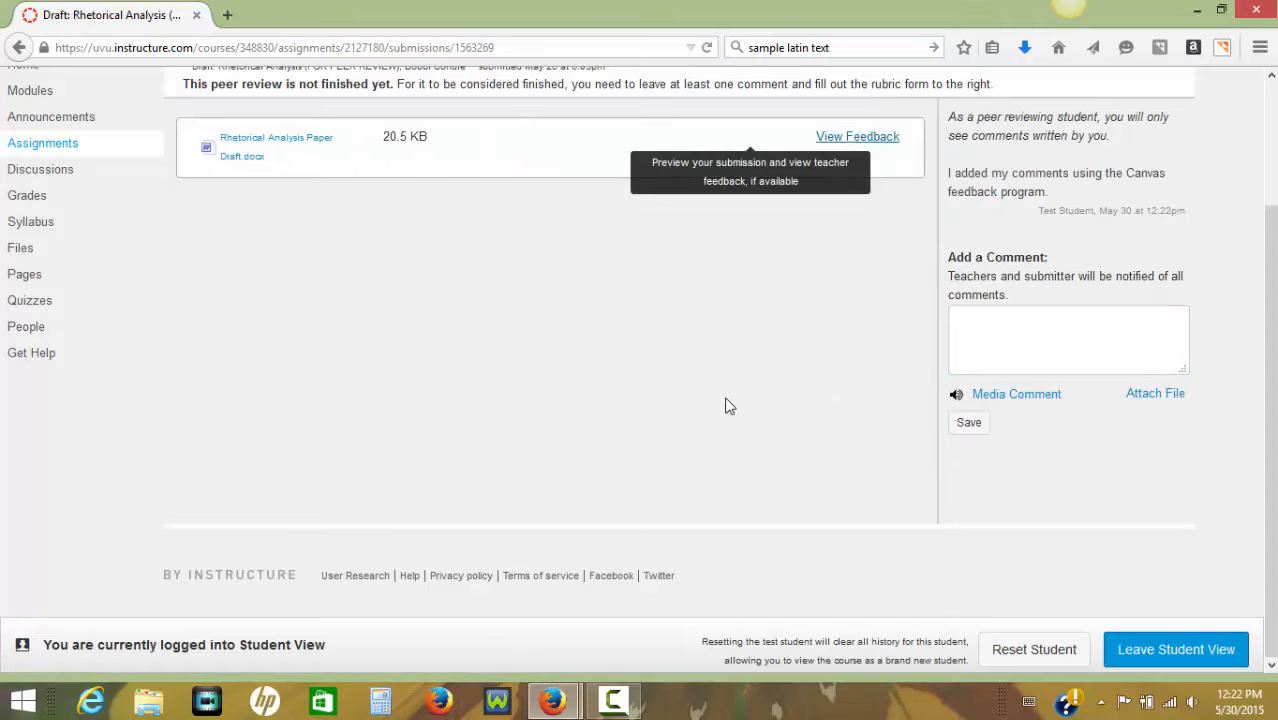
# Post a second submission comment reading "I added my comments.".
pyautogui.click(1020, 356)
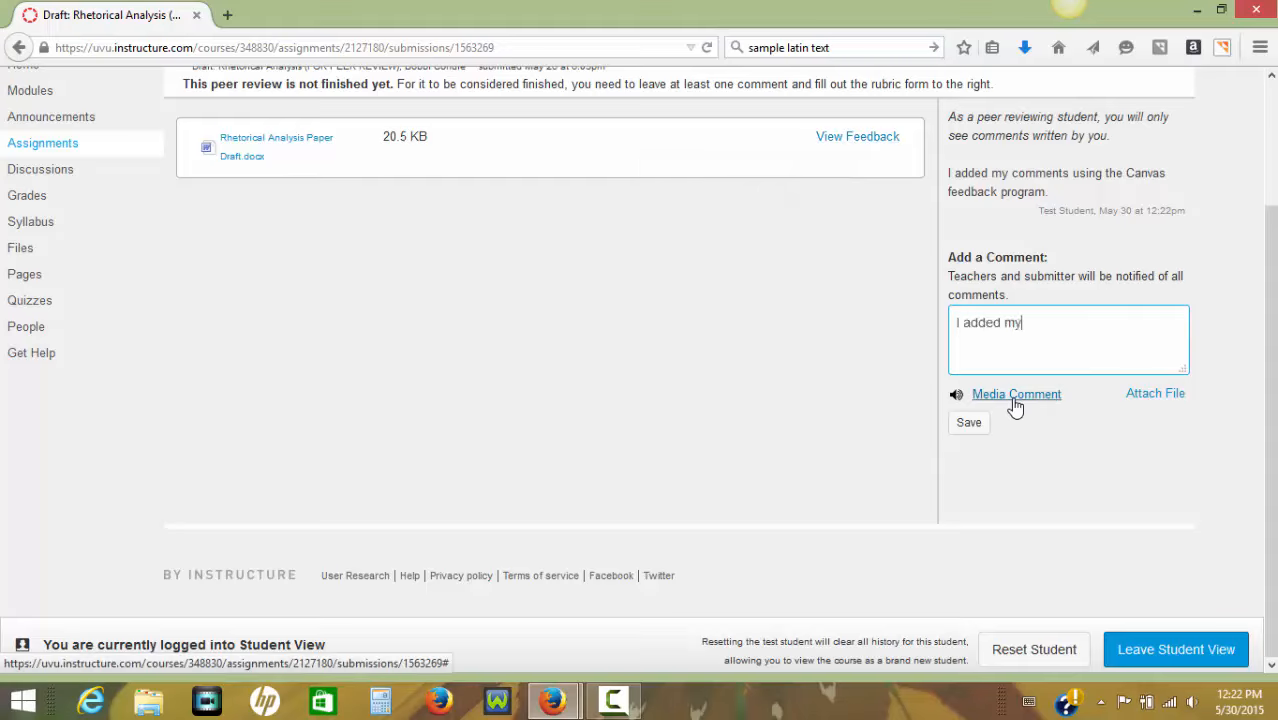
pyautogui.write('I added my comments.')
pyautogui.click(968, 422)
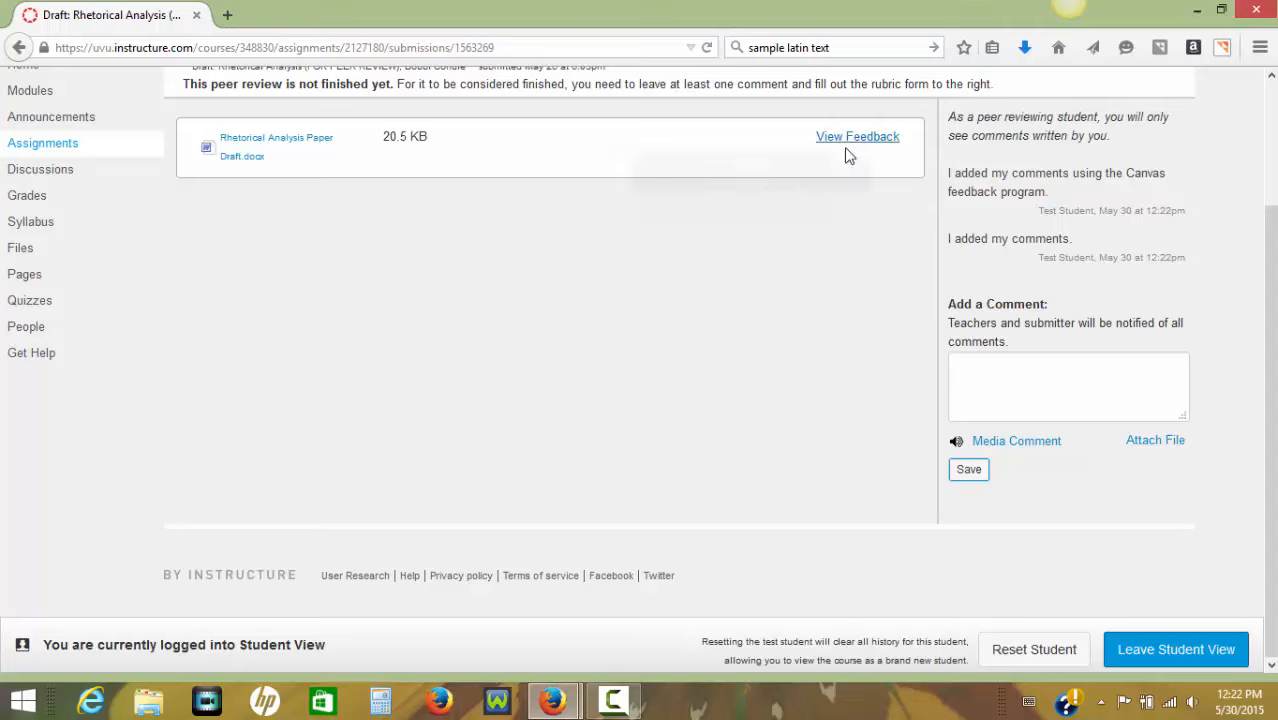
# Reopen the feedback preview of the Rhetorical Analysis draft and check the saved annotations on its first pages.
pyautogui.scroll(3, 560, 289)
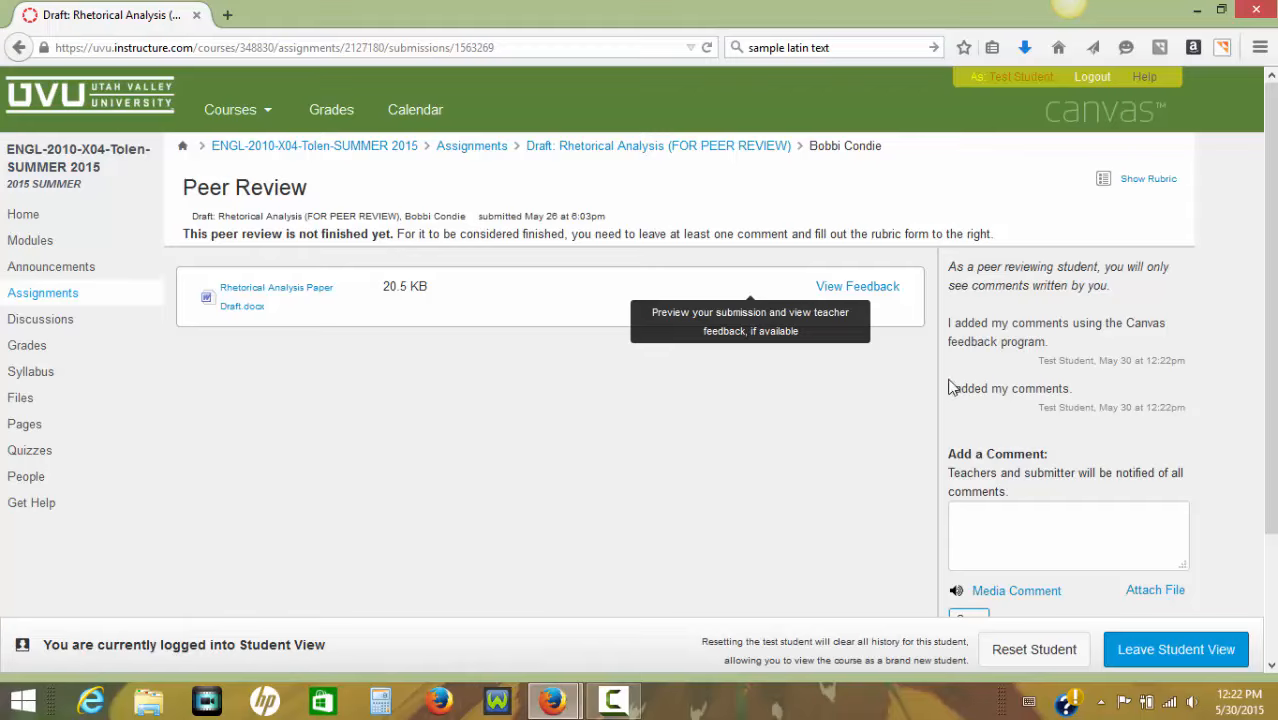
pyautogui.click(857, 287)
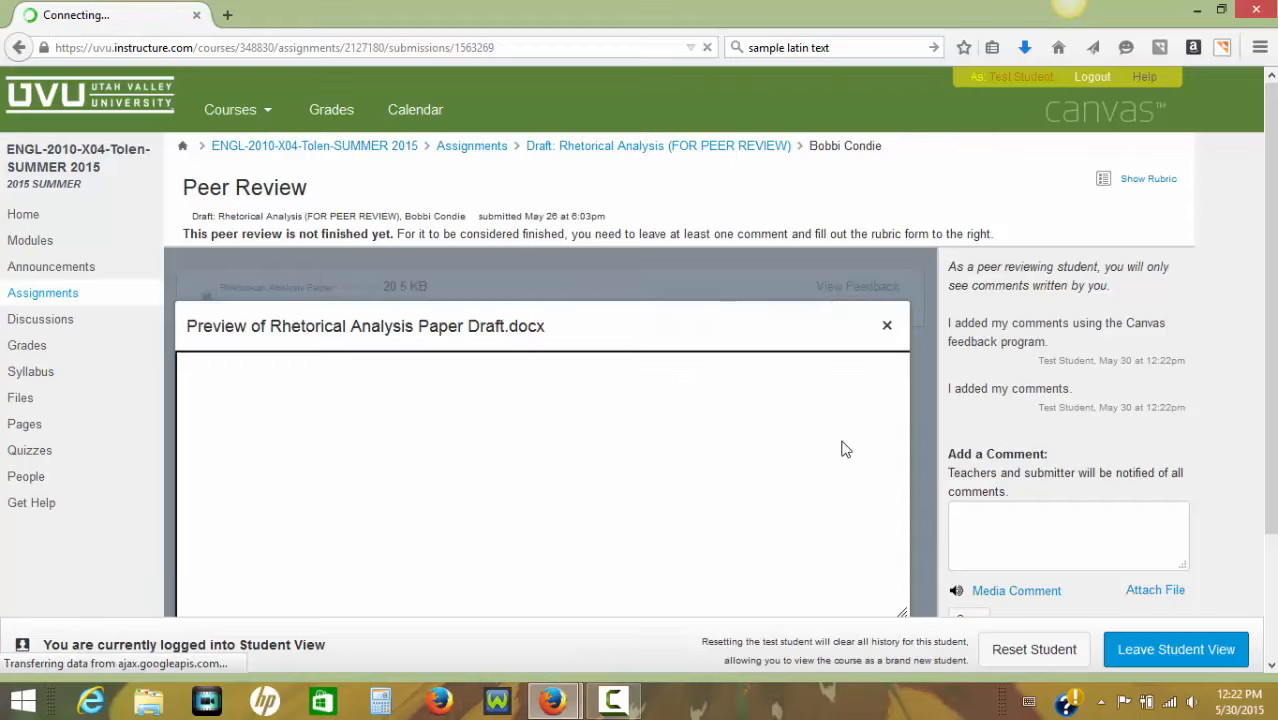
pyautogui.scroll(-3, 841, 449)
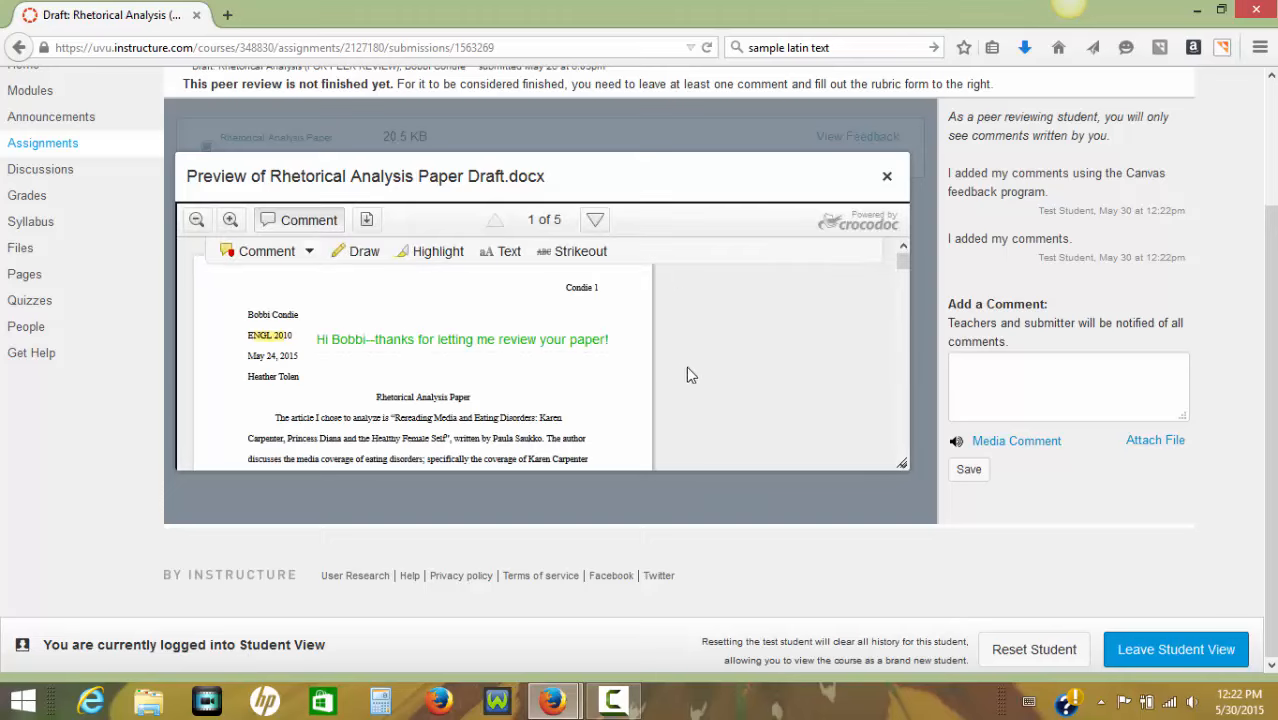
pyautogui.scroll(-10, 687, 367)
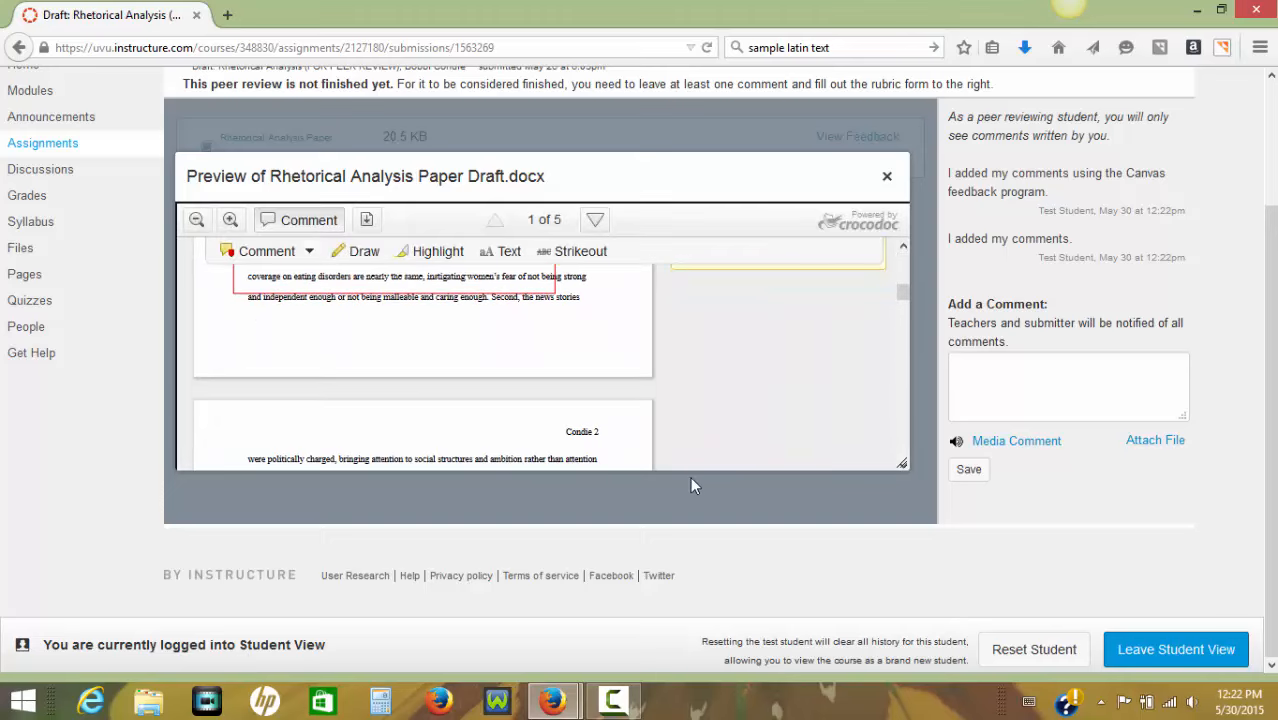
pyautogui.scroll(2, 683, 388)
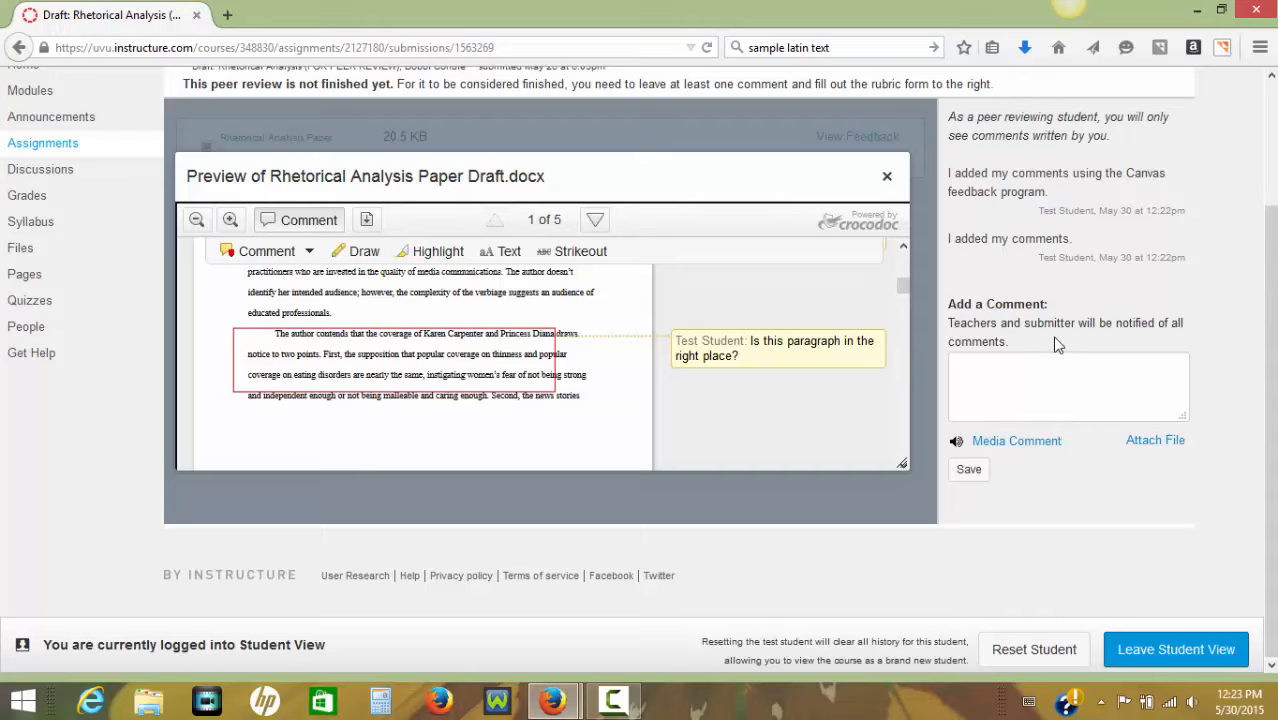
pyautogui.scroll(3, 1057, 345)
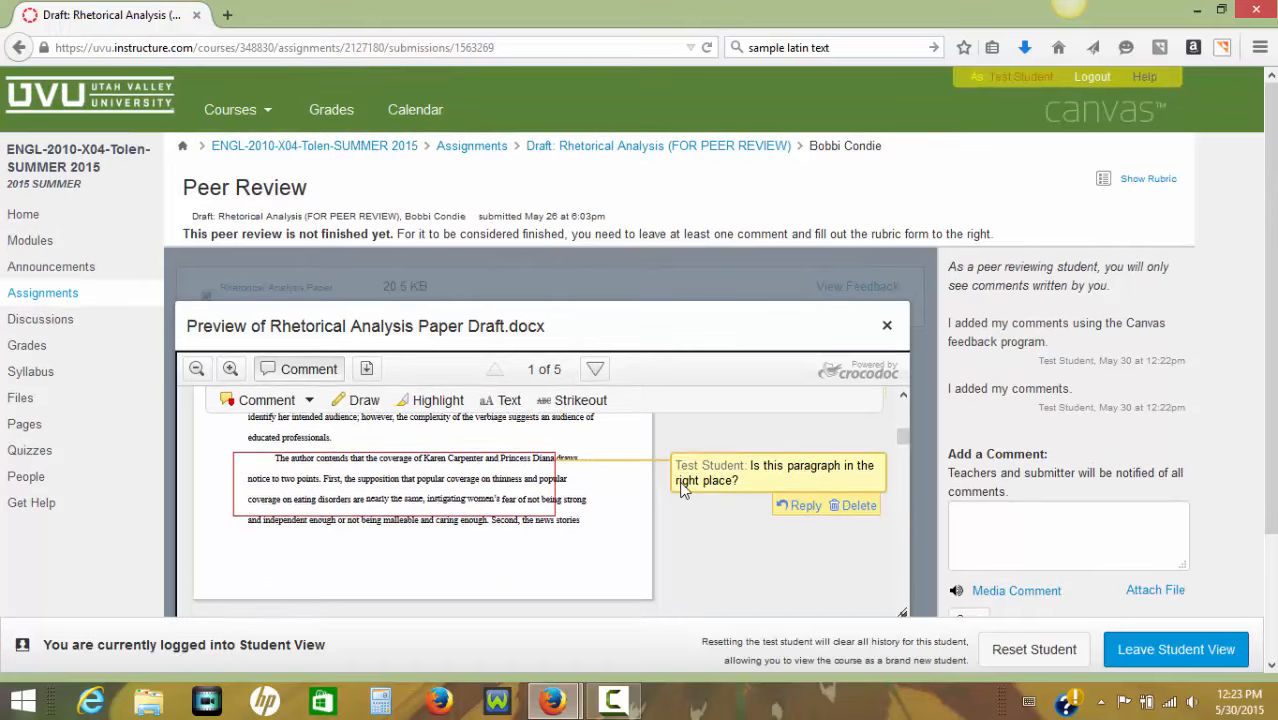
# Examine the saved comments on page 1 and the start of page 2 in the draft's feedback preview.
pyautogui.scroll(-1, 680, 490)
pyautogui.scroll(-1, 665, 598)
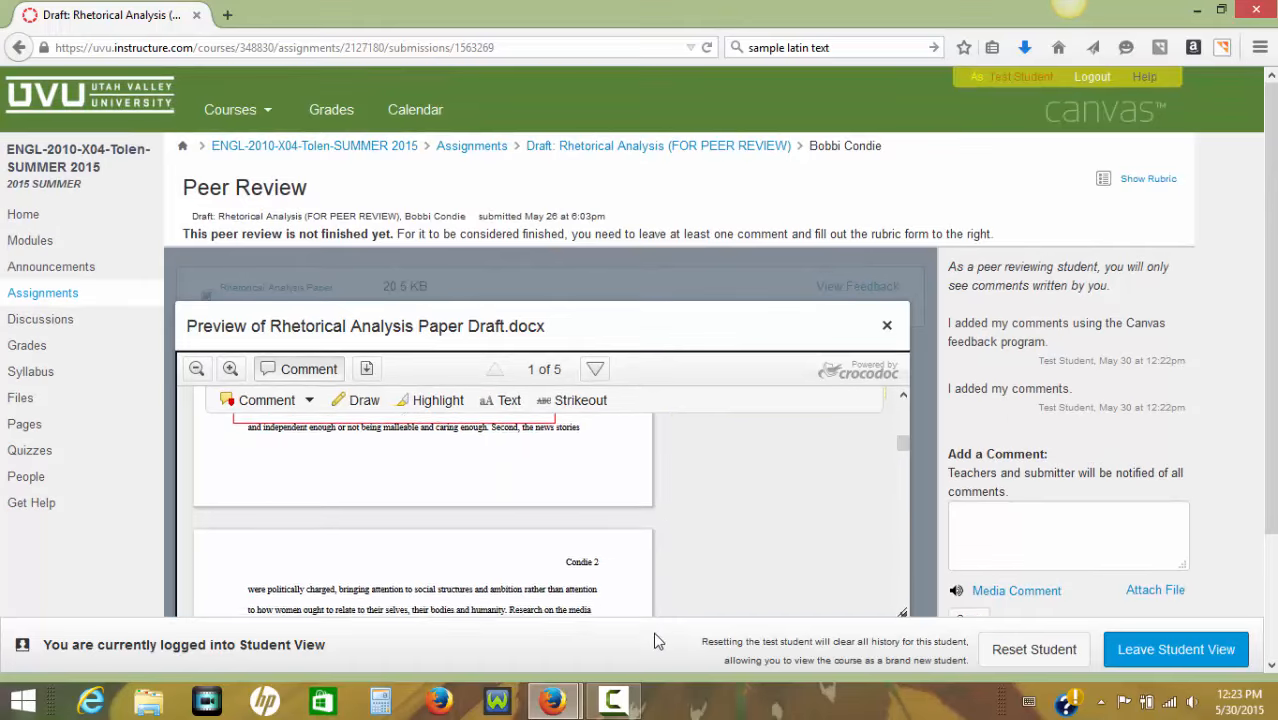
pyautogui.scroll(-3, 663, 612)
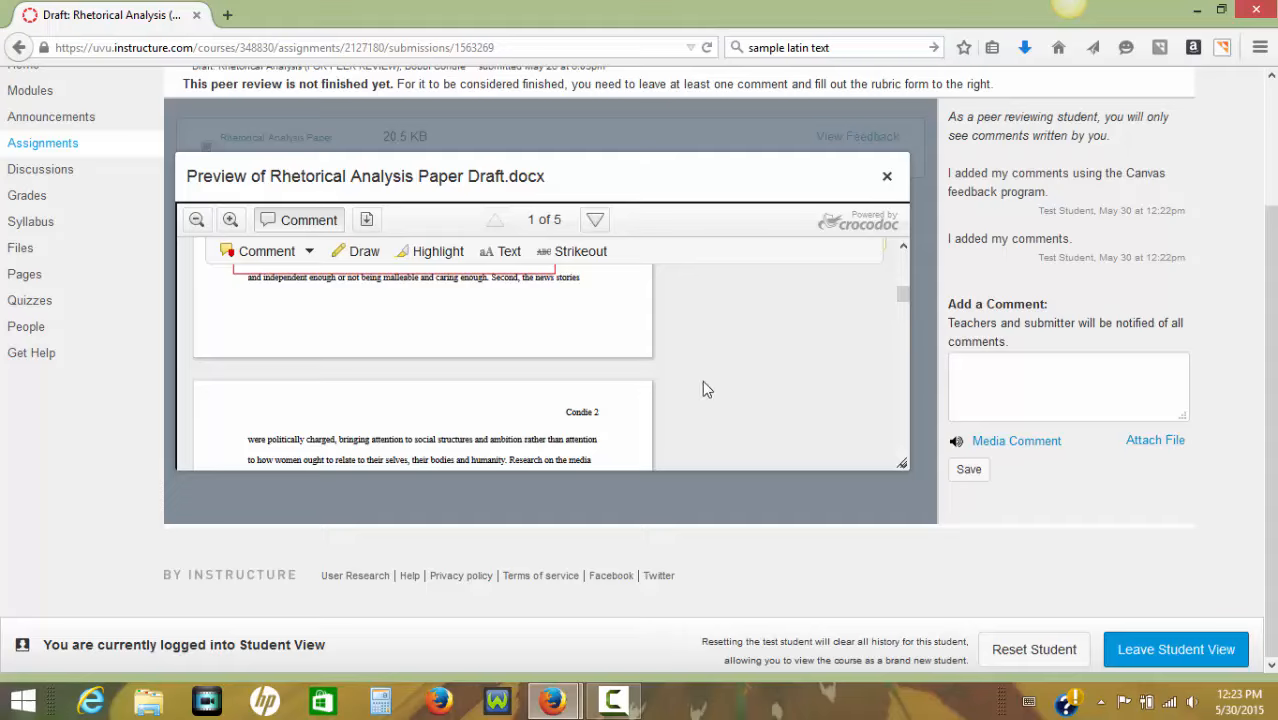
pyautogui.scroll(1, 703, 381)
pyautogui.scroll(3, 831, 509)
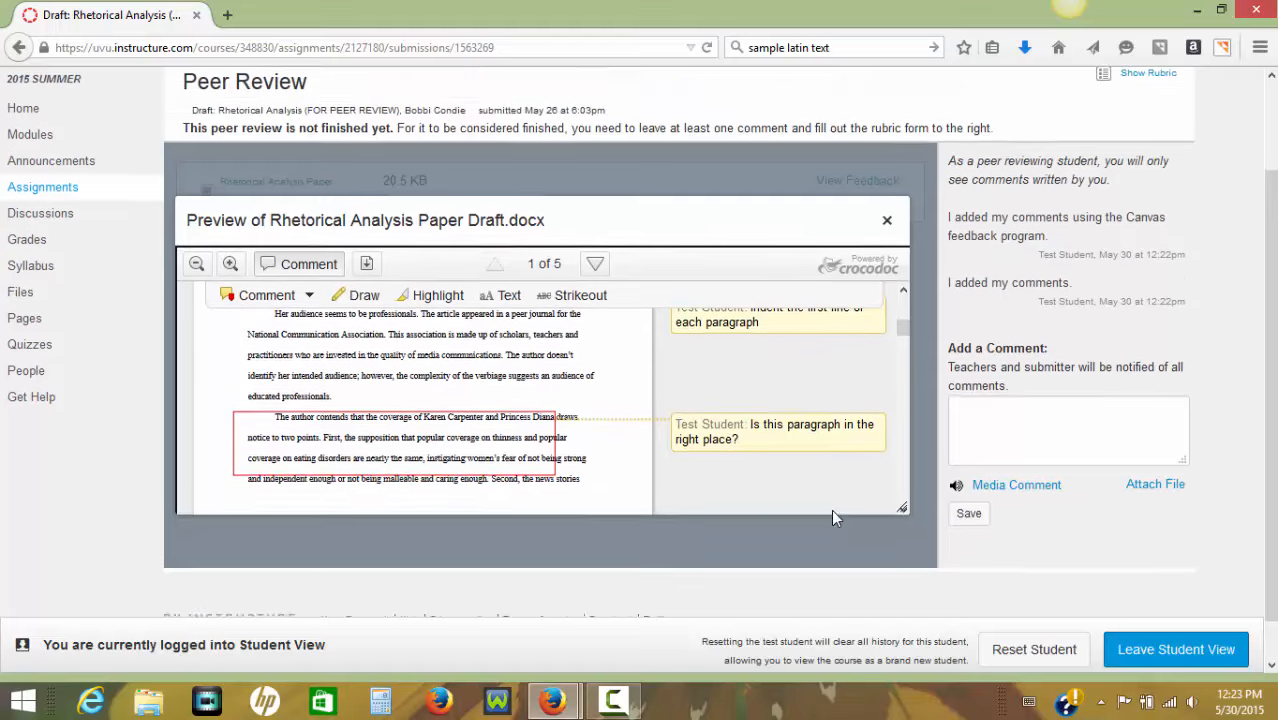
pyautogui.moveTo(858, 575)
pyautogui.scroll(1, 858, 538)
pyautogui.scroll(-2, 858, 536)
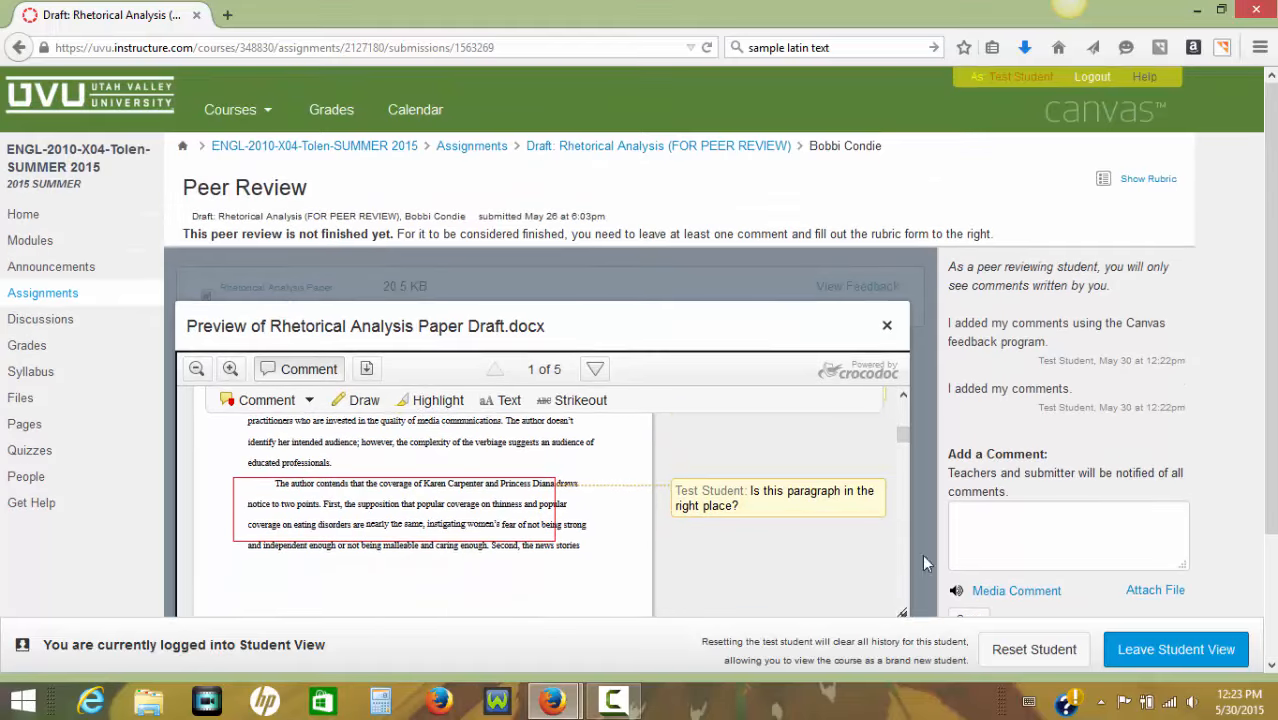
# Open the "Draft: Rhetorical Analysis (FOR PEER REVIEW)" assignment from the course's upcoming assignments.
pyautogui.click(43, 292)
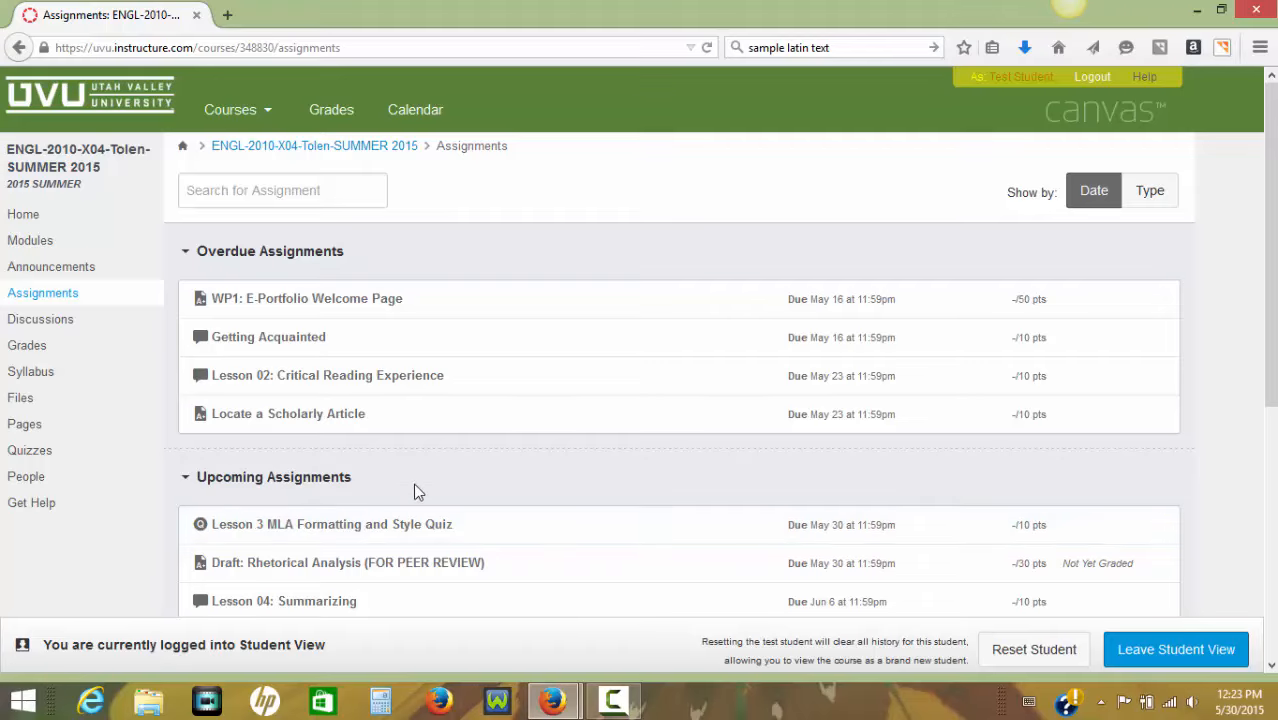
pyautogui.scroll(-5, 414, 491)
pyautogui.scroll(3, 391, 254)
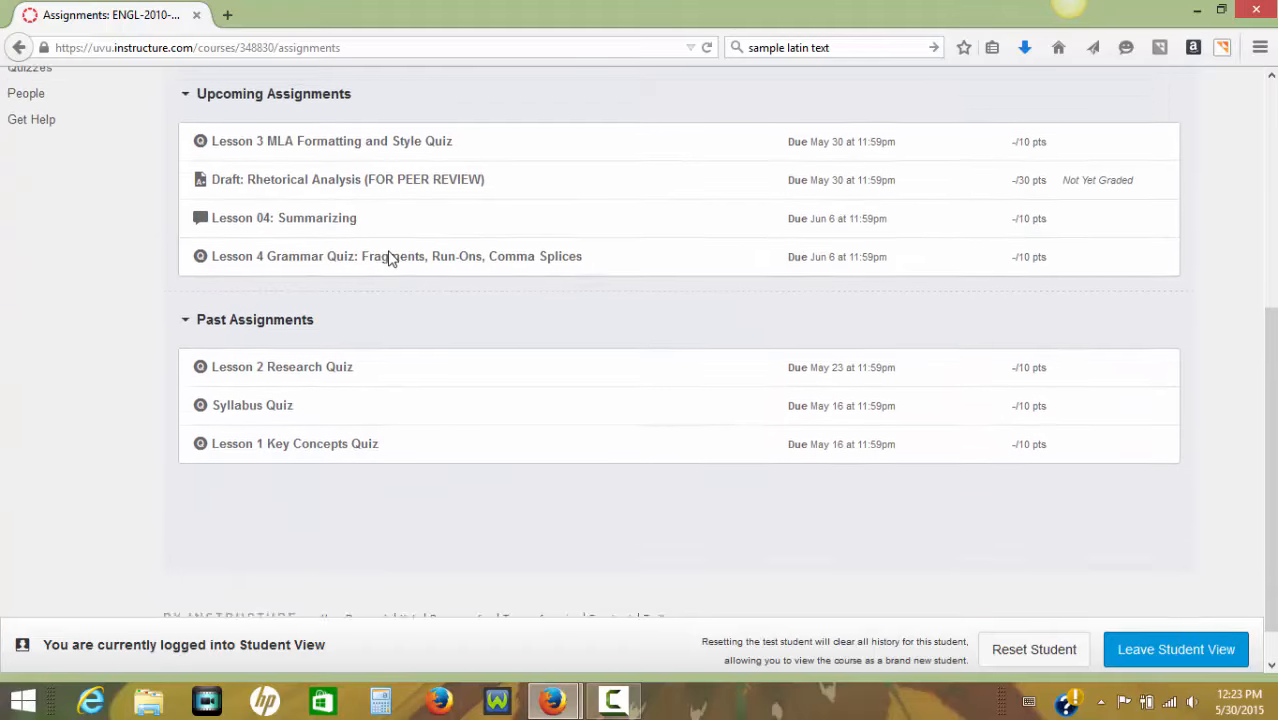
pyautogui.click(362, 458)
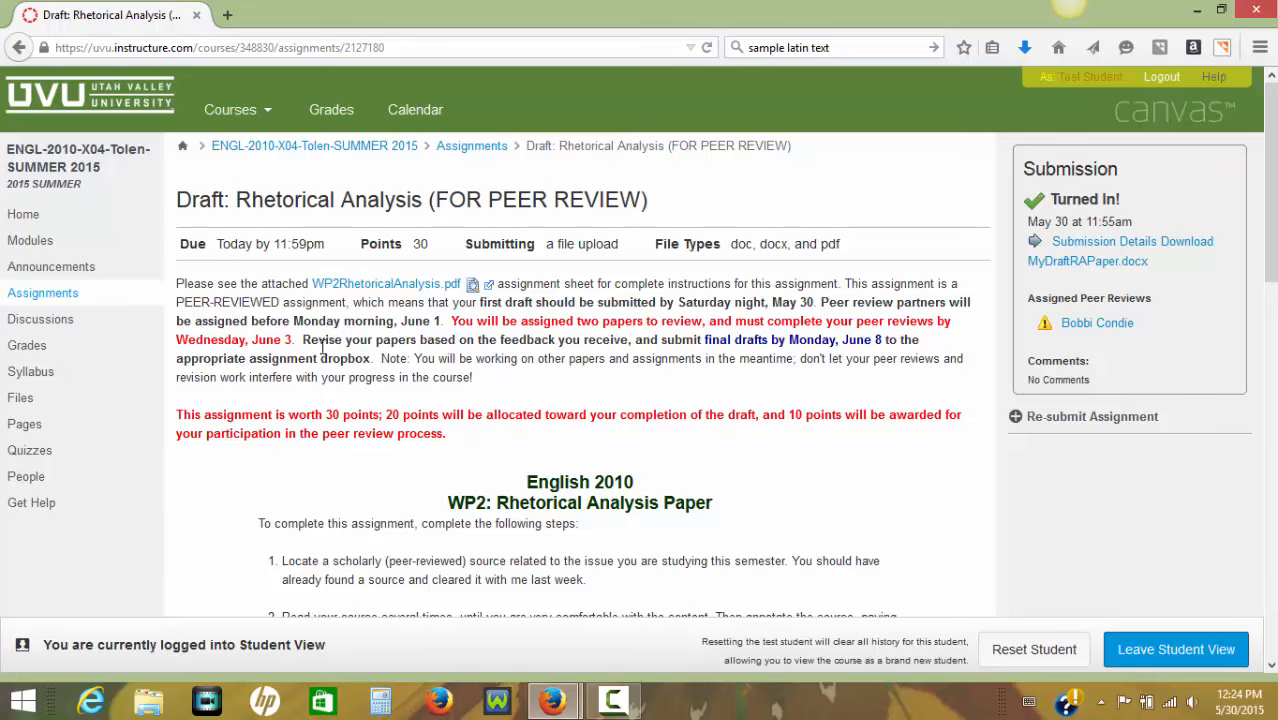
# Read through the assignment instructions and highlight the guiding questions under step 2.
pyautogui.scroll(-3, 806, 462)
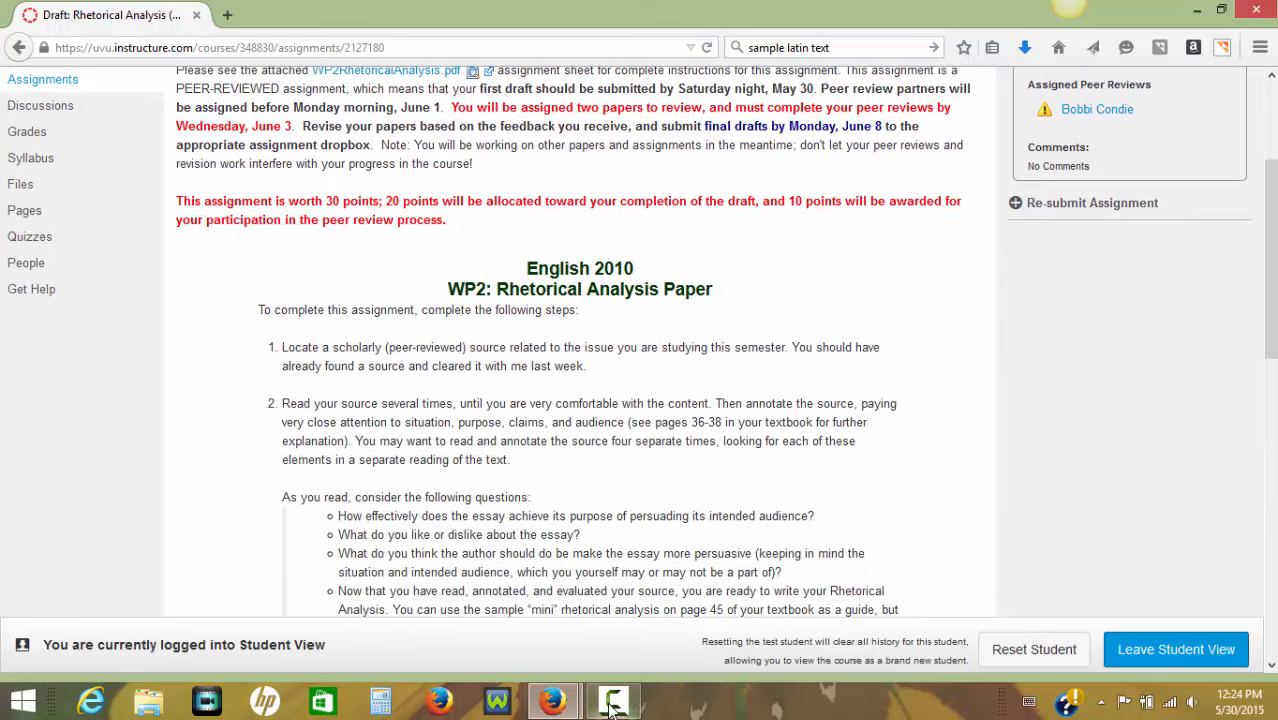
pyautogui.moveTo(612, 705)
pyautogui.scroll(-8, 351, 225)
pyautogui.scroll(4, 398, 284)
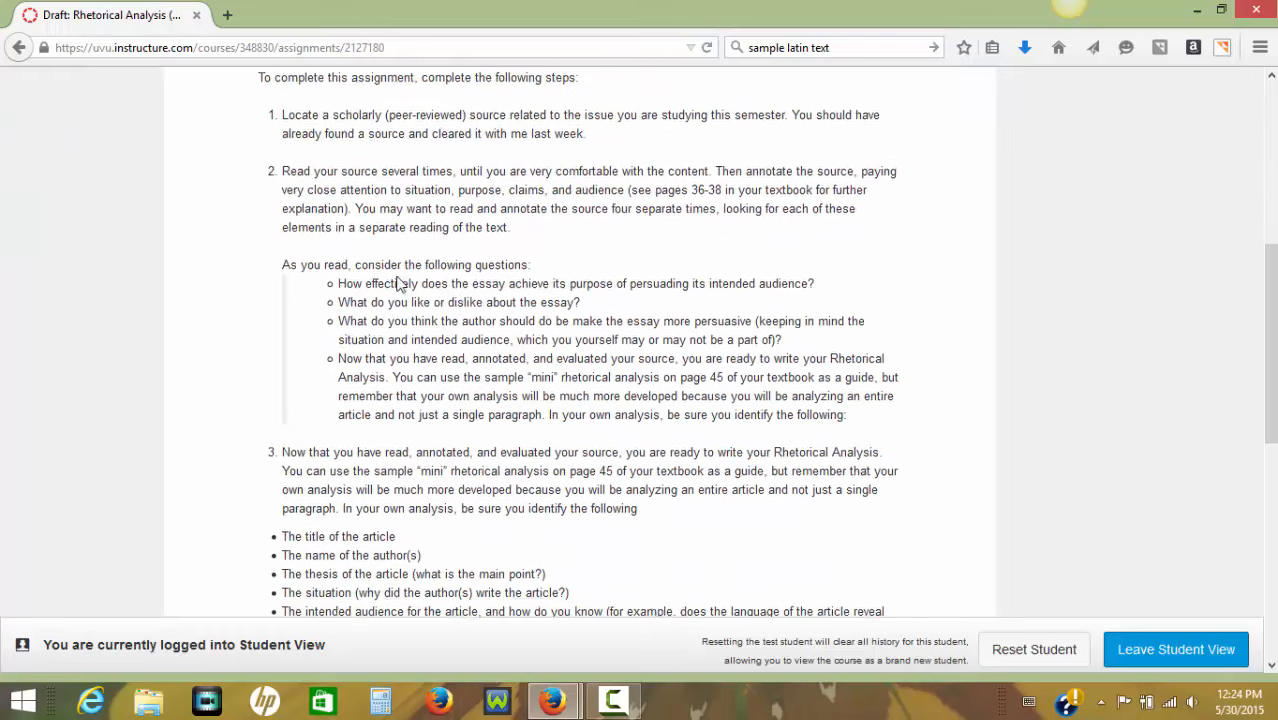
pyautogui.scroll(1, 398, 284)
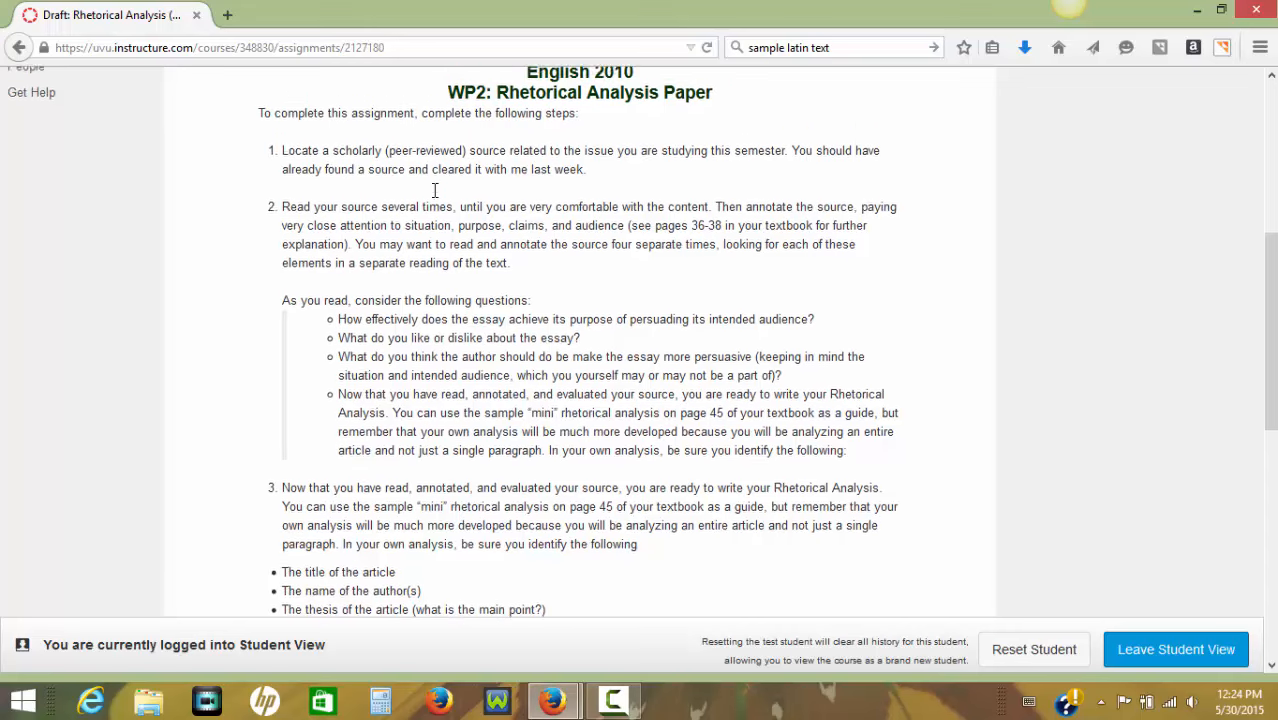
pyautogui.scroll(2, 435, 190)
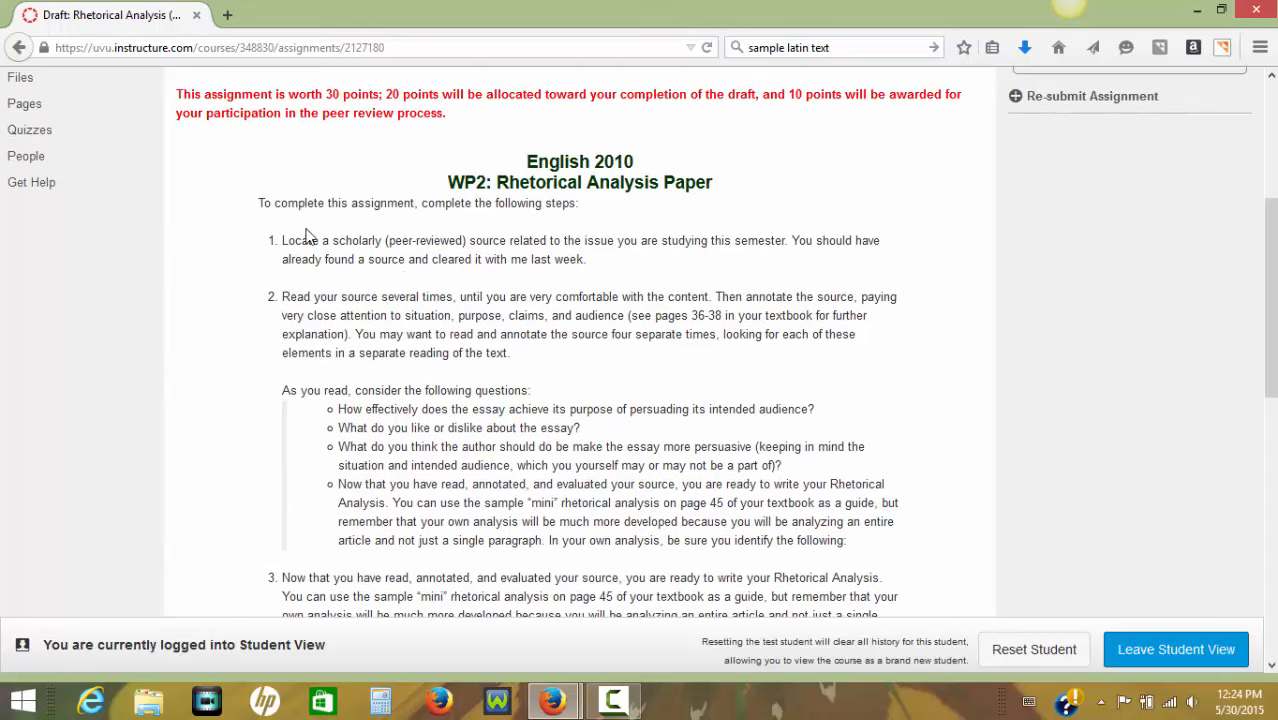
pyautogui.scroll(-5, 390, 258)
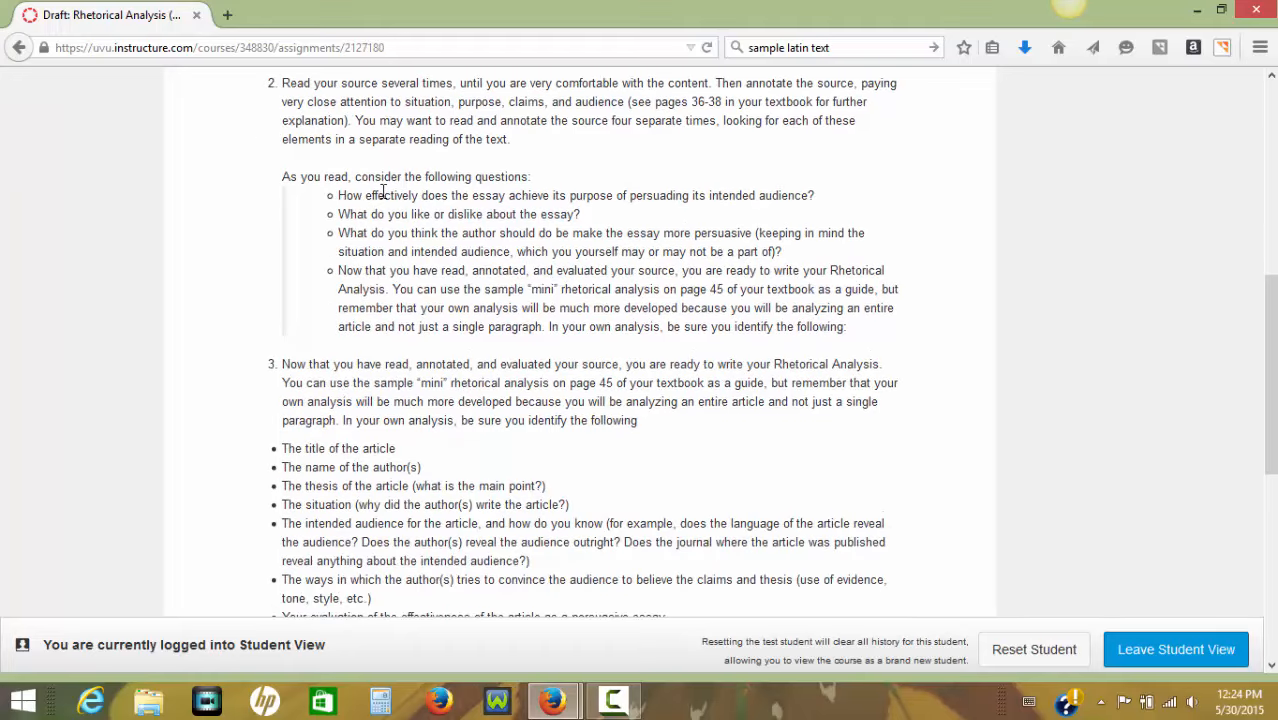
pyautogui.moveTo(339, 196); pyautogui.dragTo(873, 334)
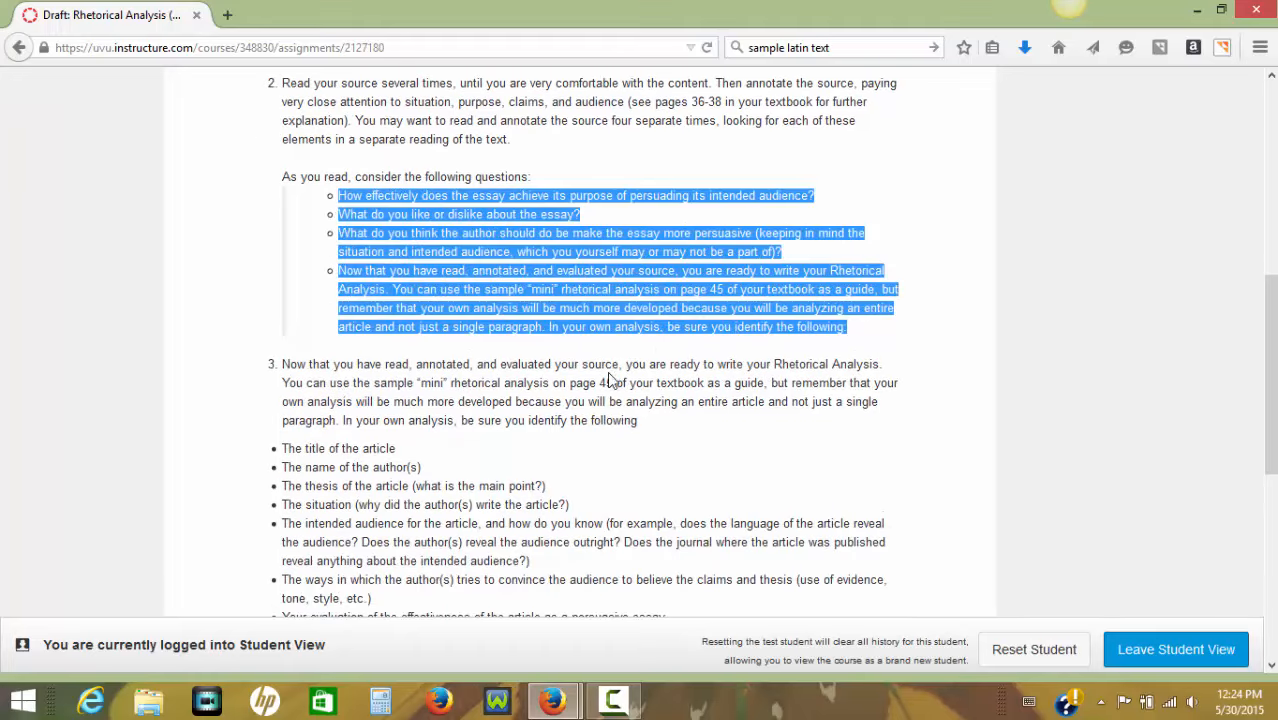
pyautogui.click(474, 329)
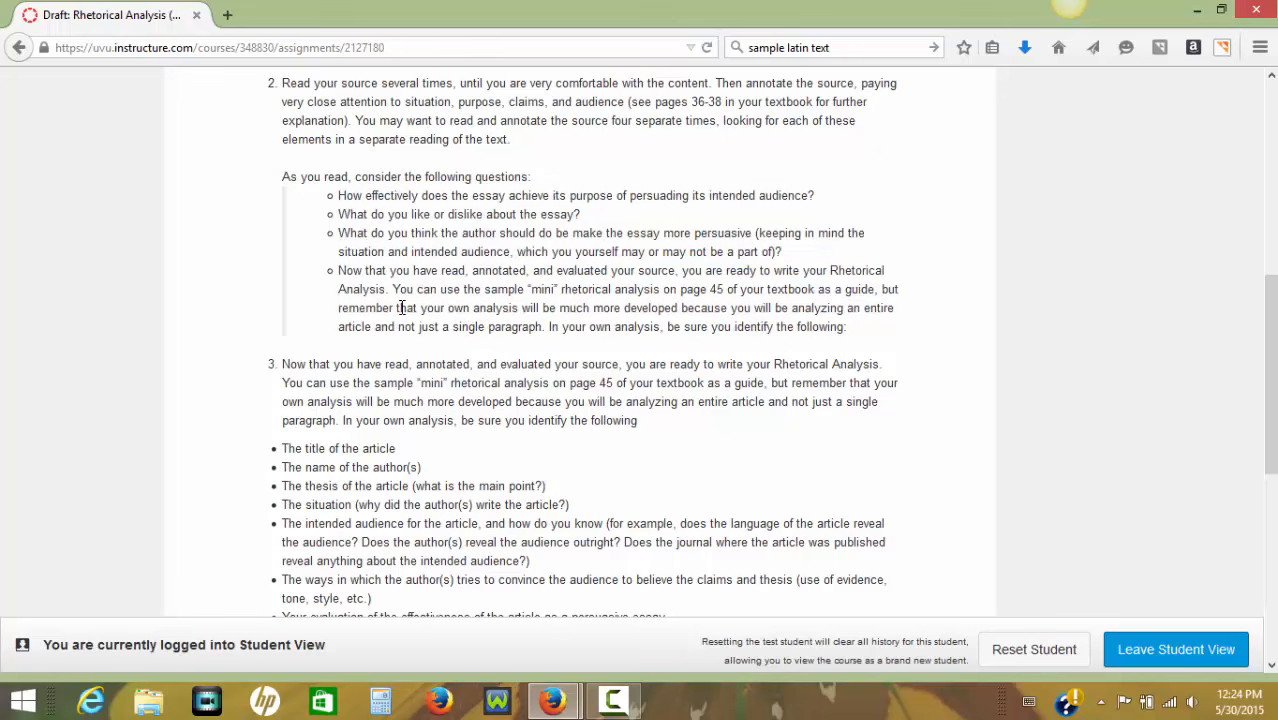
# Highlight the list of elements the analysis must identify under step 3, and return to the assignment's due-date and submission details.
pyautogui.scroll(-2, 408, 363)
pyautogui.moveTo(283, 341); pyautogui.dragTo(673, 513)
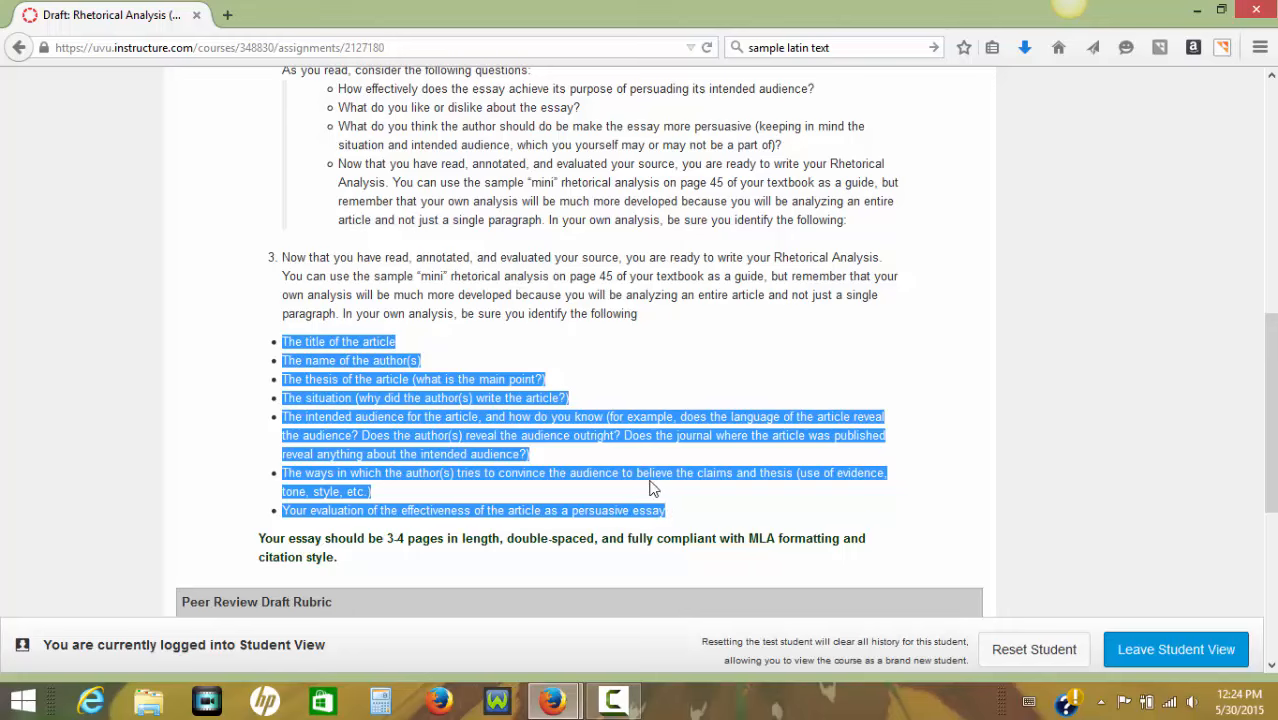
pyautogui.click(460, 451)
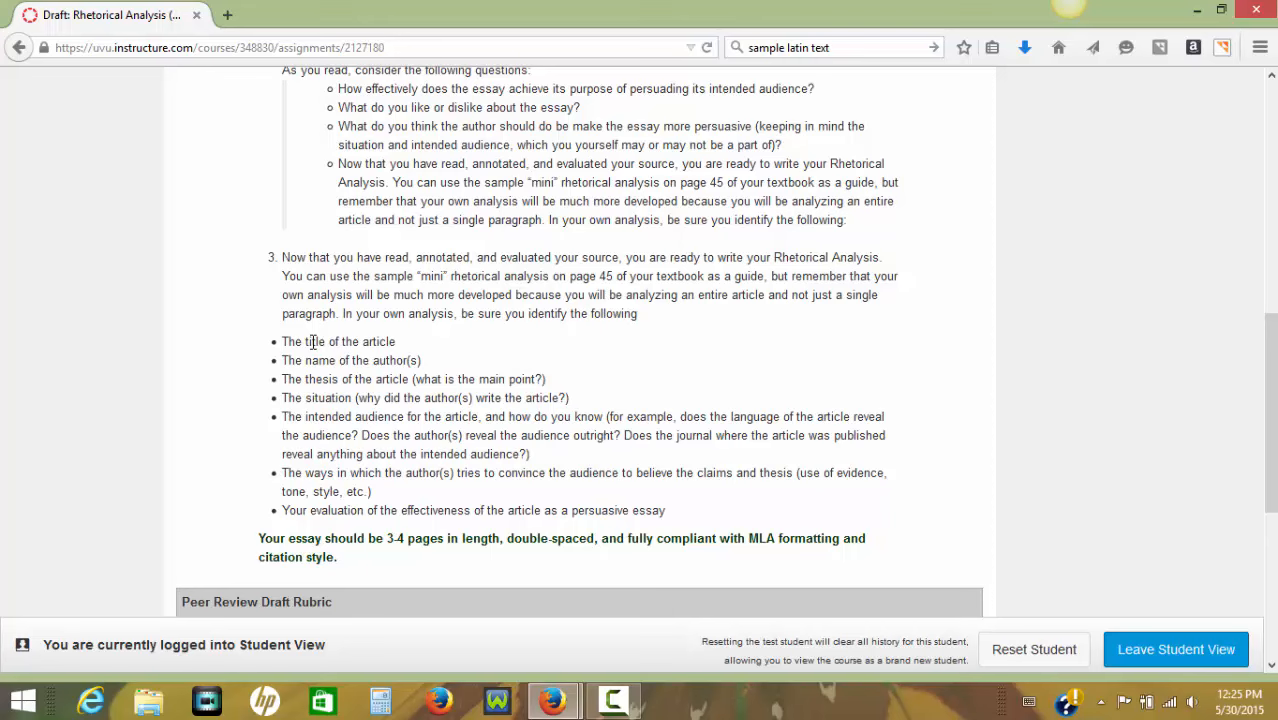
pyautogui.scroll(5, 313, 342)
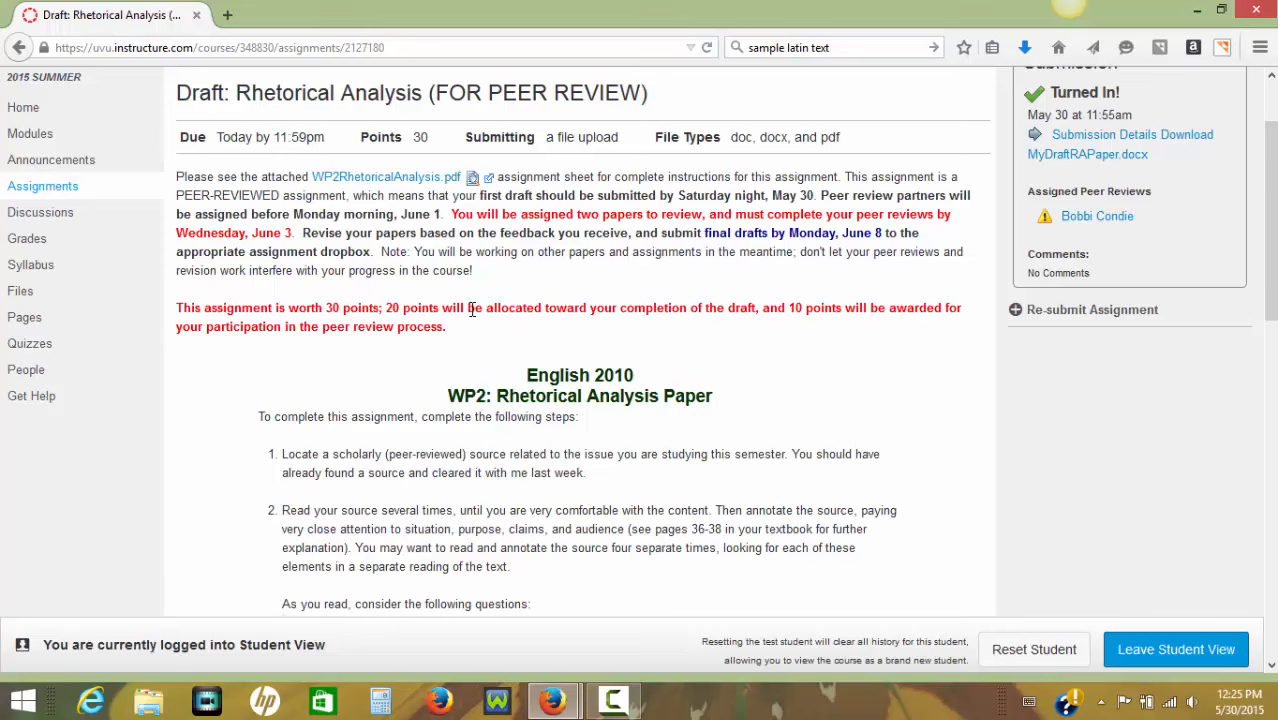
pyautogui.scroll(2, 472, 310)
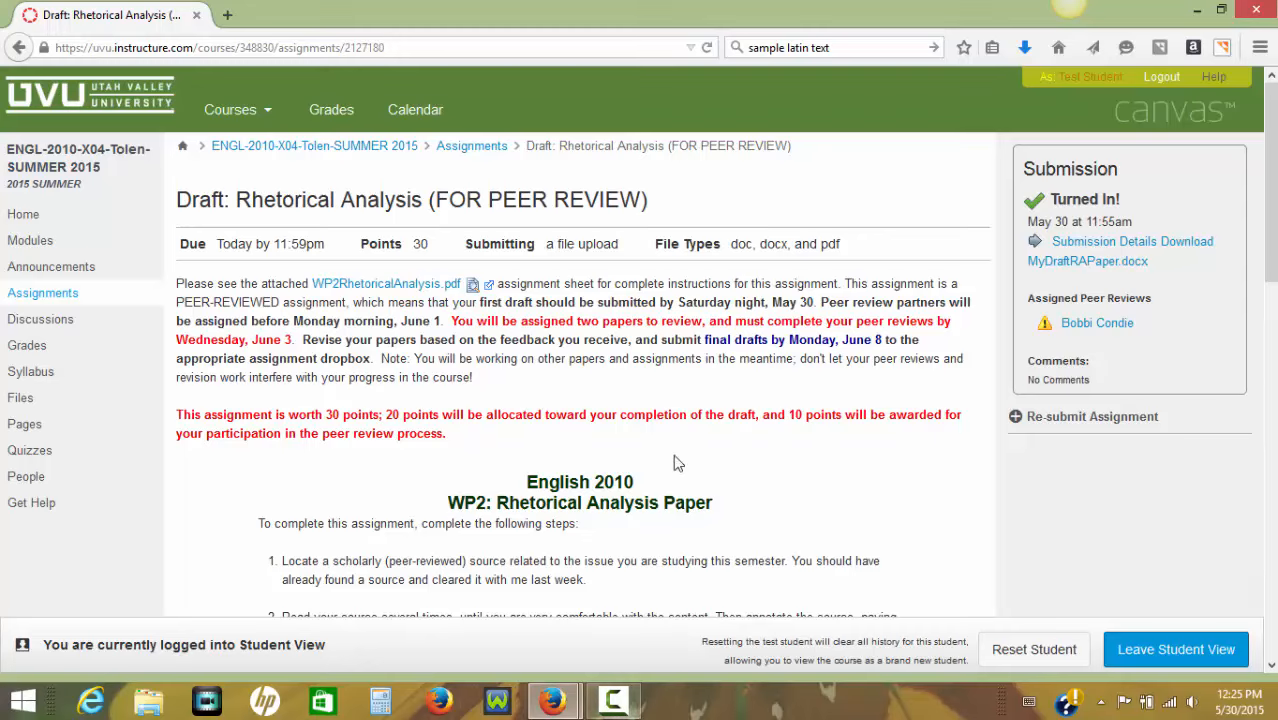
pyautogui.click(624, 698)
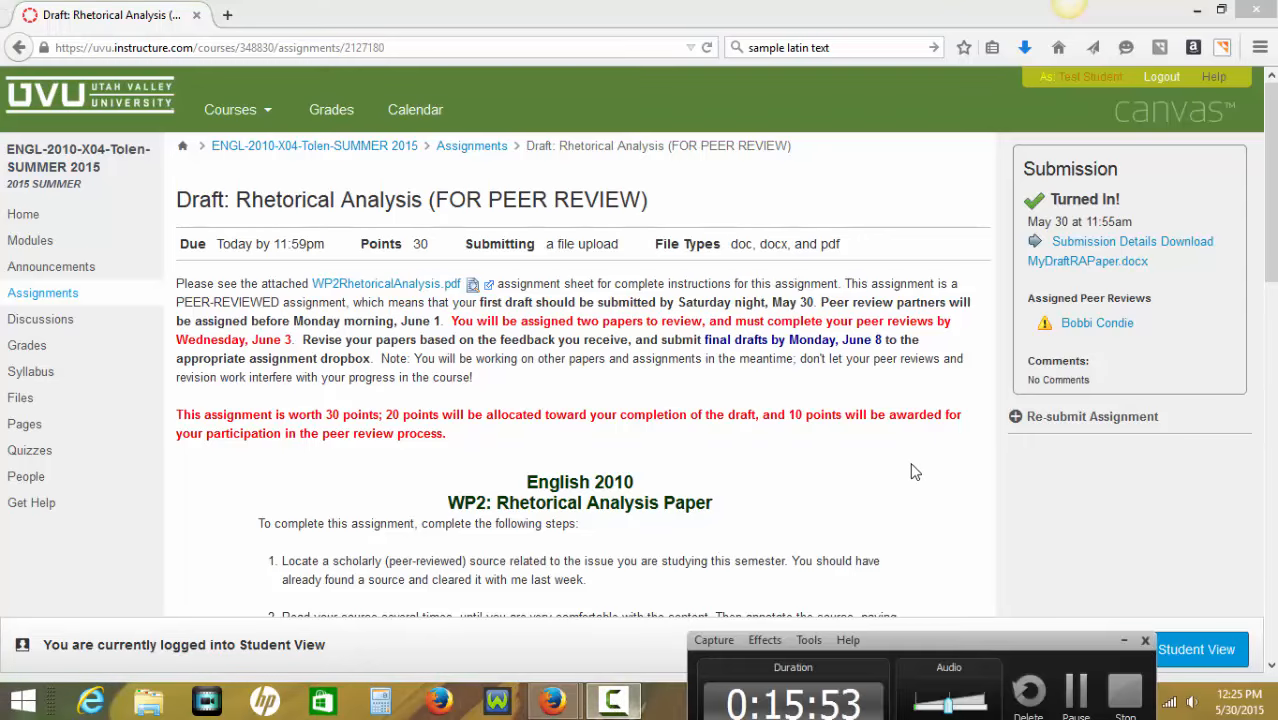